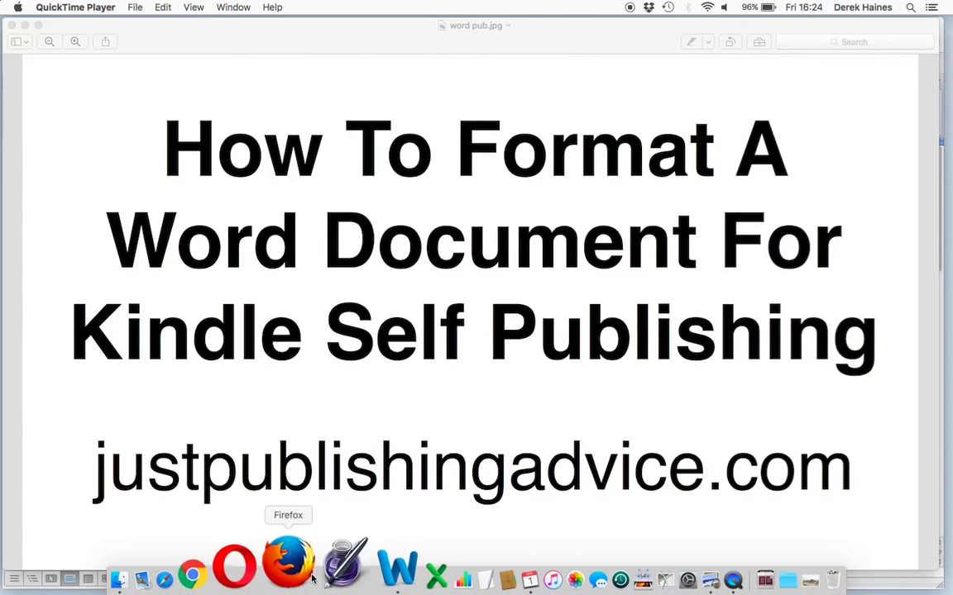
Bring the My Book manuscript forward in Word, close the Styles palette, and scroll through the chapters
left_click(340, 564)
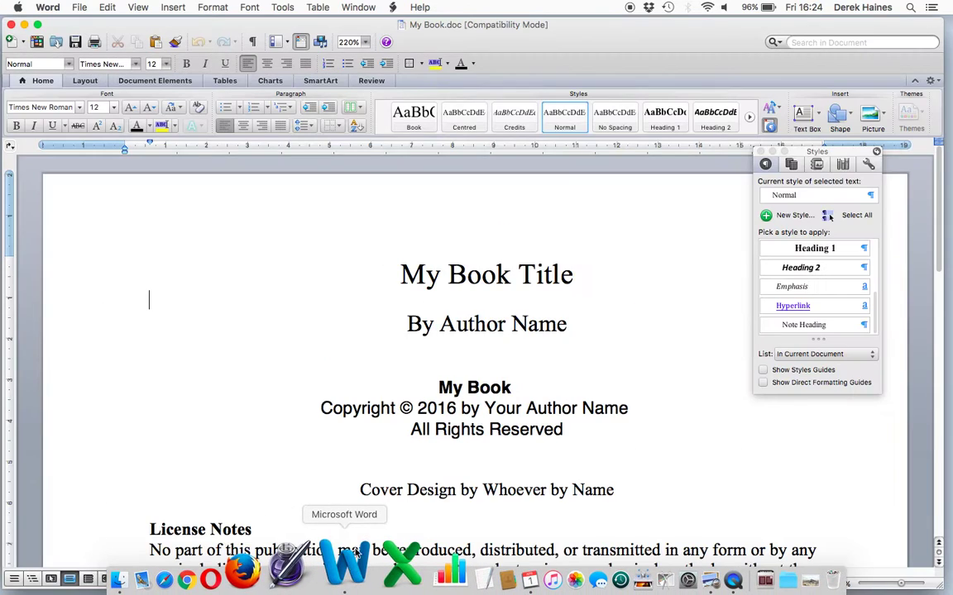
left_click(760, 152)
scroll(619, 366, "down", 5)
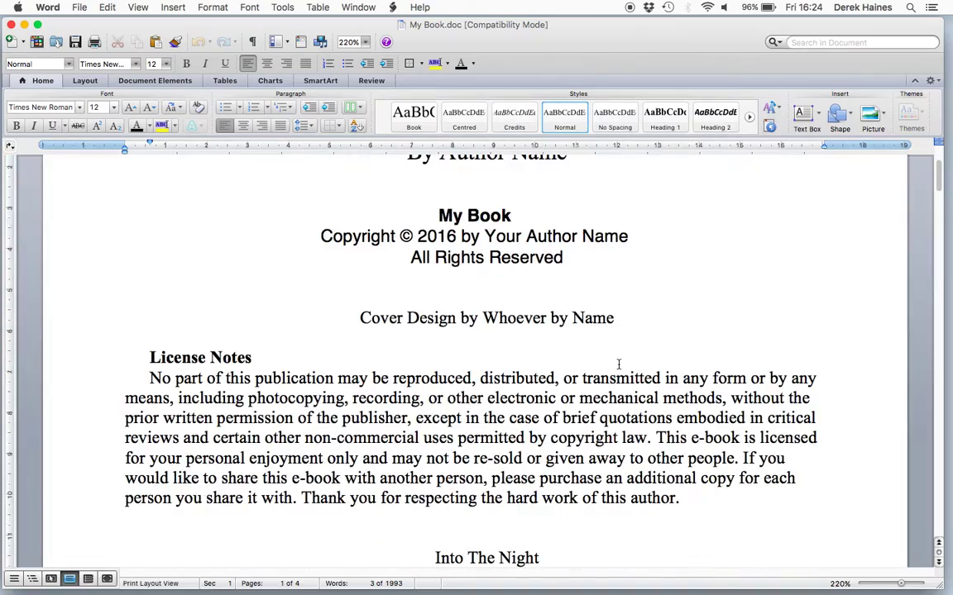
scroll(619, 365, "down", 15)
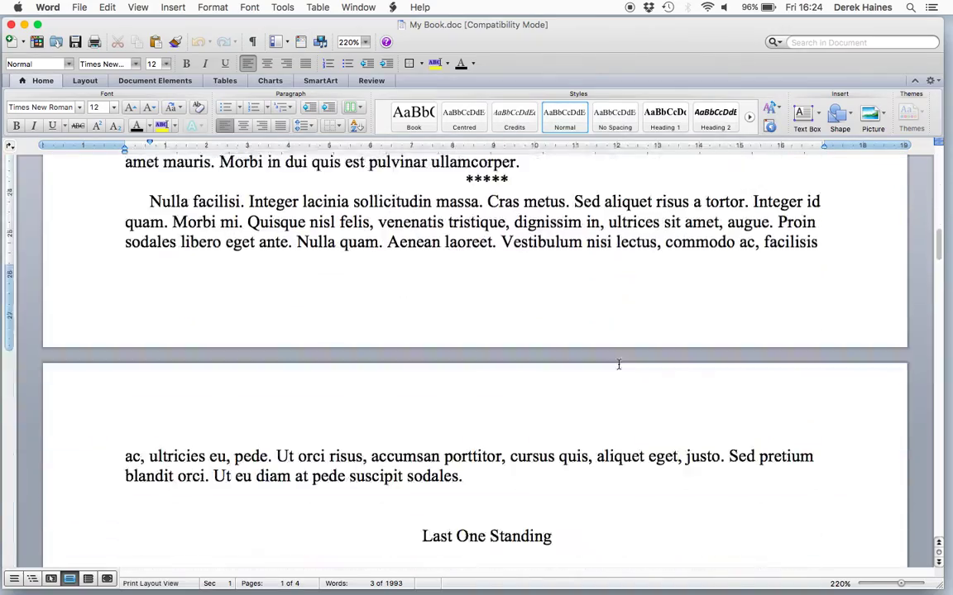
scroll(618, 365, "down", 15)
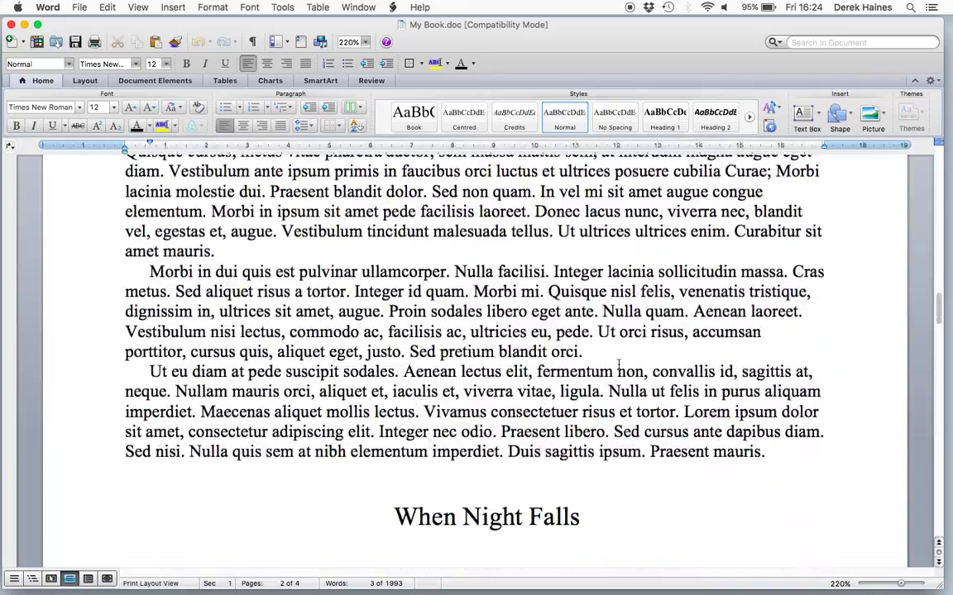
scroll(619, 365, "down", 15)
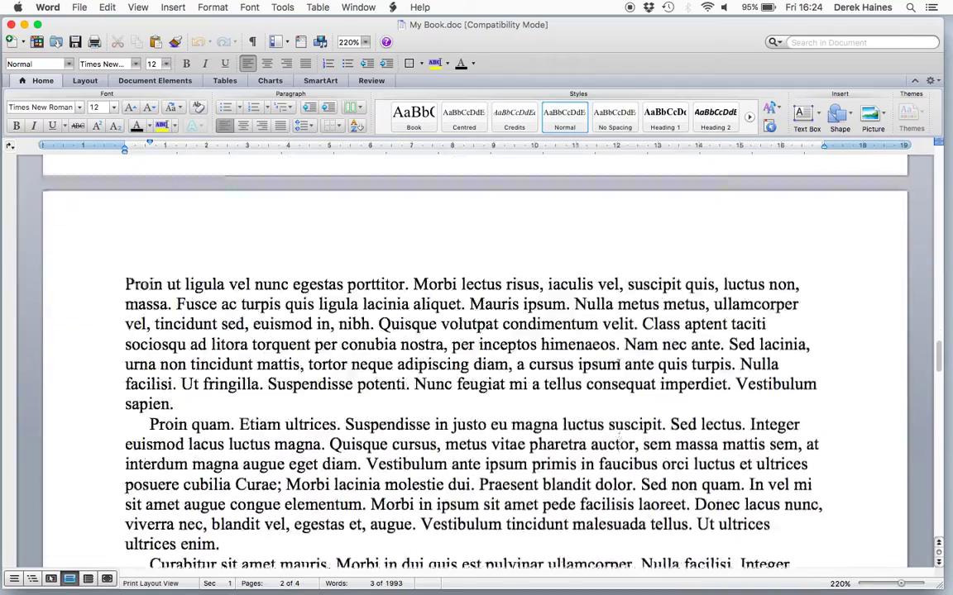
scroll(619, 365, "down", 10)
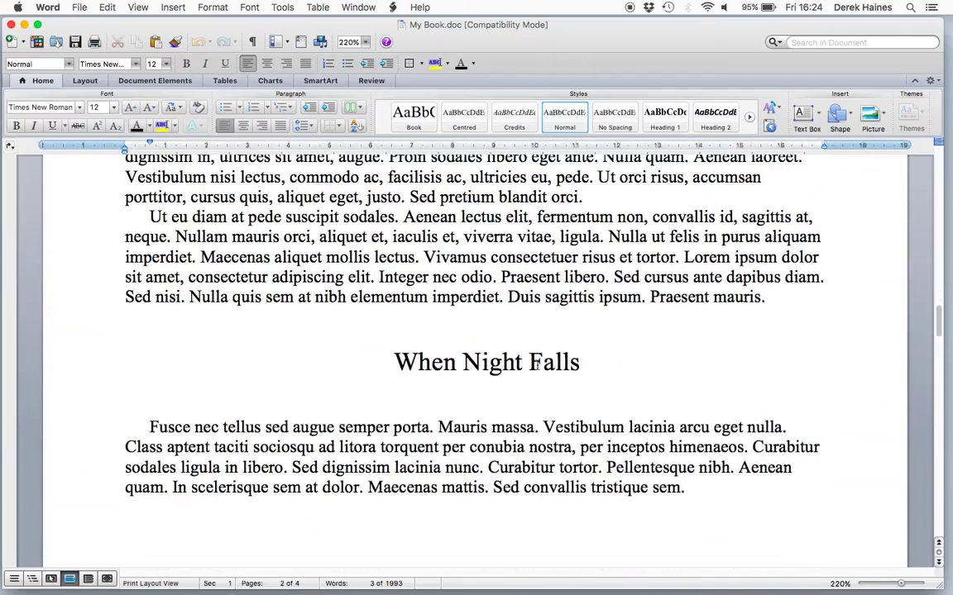
Check the When Night Falls and Into The Night headings, then scroll back to the title page
left_click(538, 362)
scroll(538, 365, "up", 2)
scroll(538, 364, "up", 15)
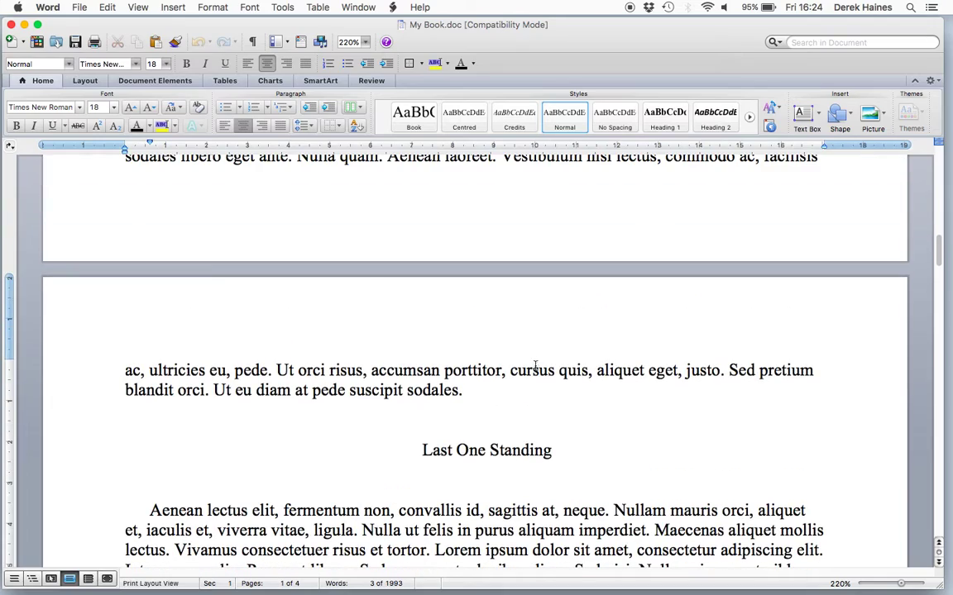
scroll(492, 446, "up", 3)
left_click(492, 447)
scroll(491, 446, "up", 10)
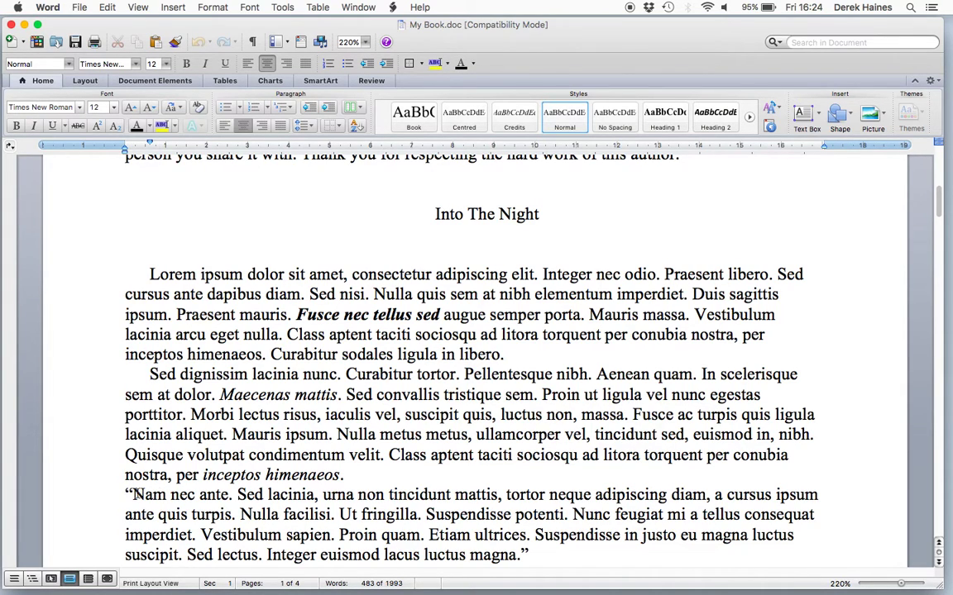
scroll(304, 425, "up", 15)
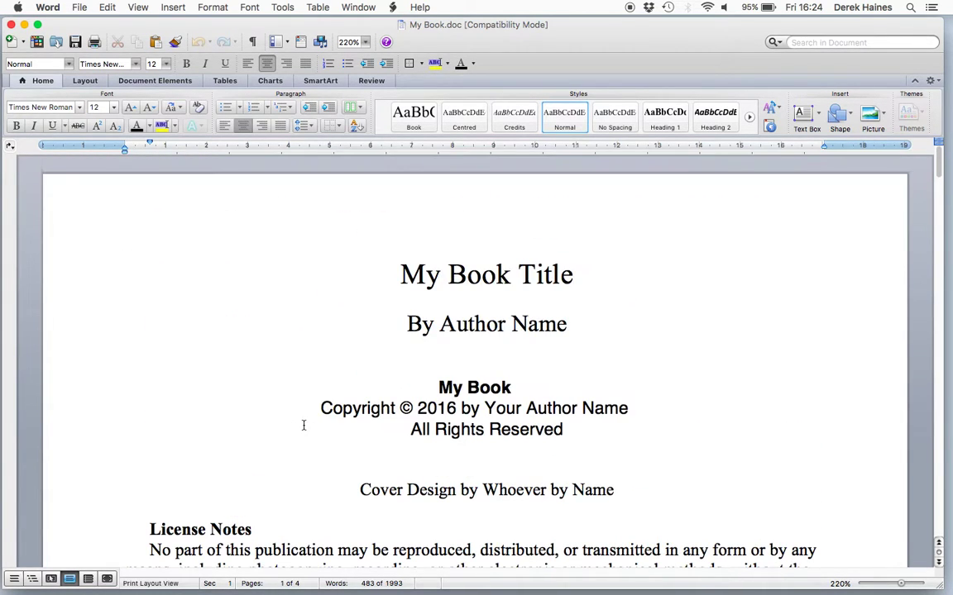
scroll(277, 378, "down", 3)
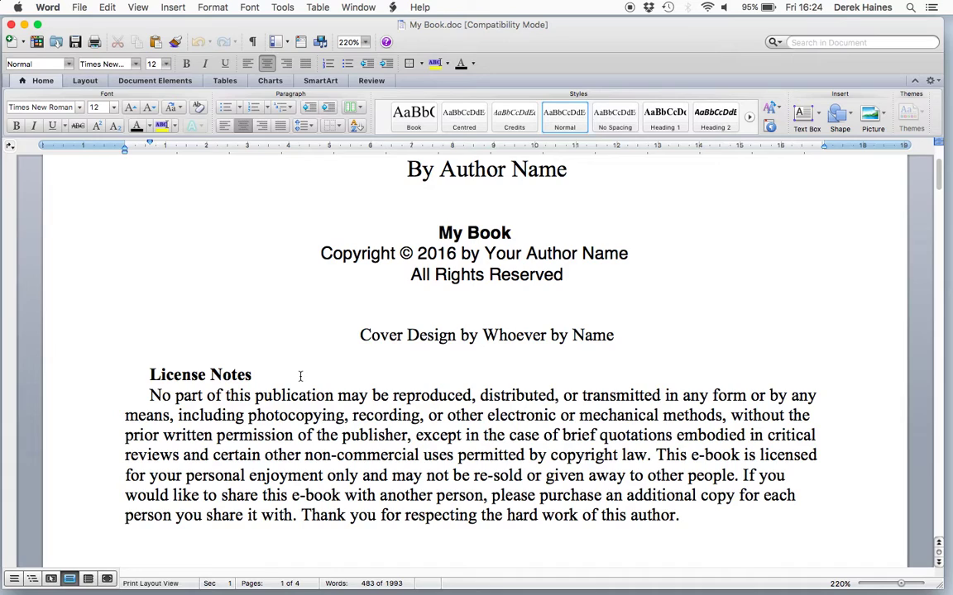
scroll(285, 272, "up", 3)
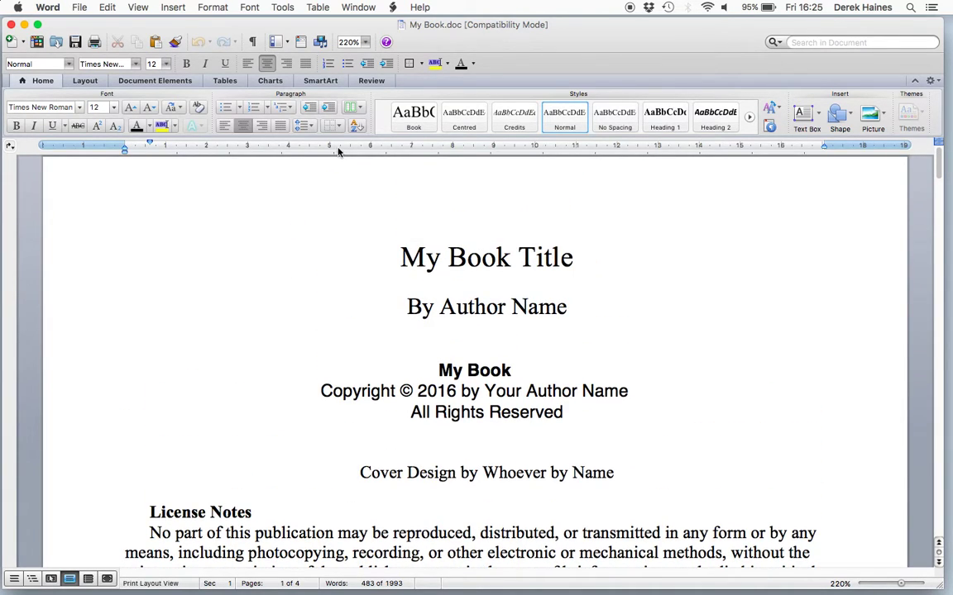
Turn on paragraph marks and review the styles list: Book, Centred, Credits, Normal, Heading 1, Heading 2, Emphasis
left_click(301, 46)
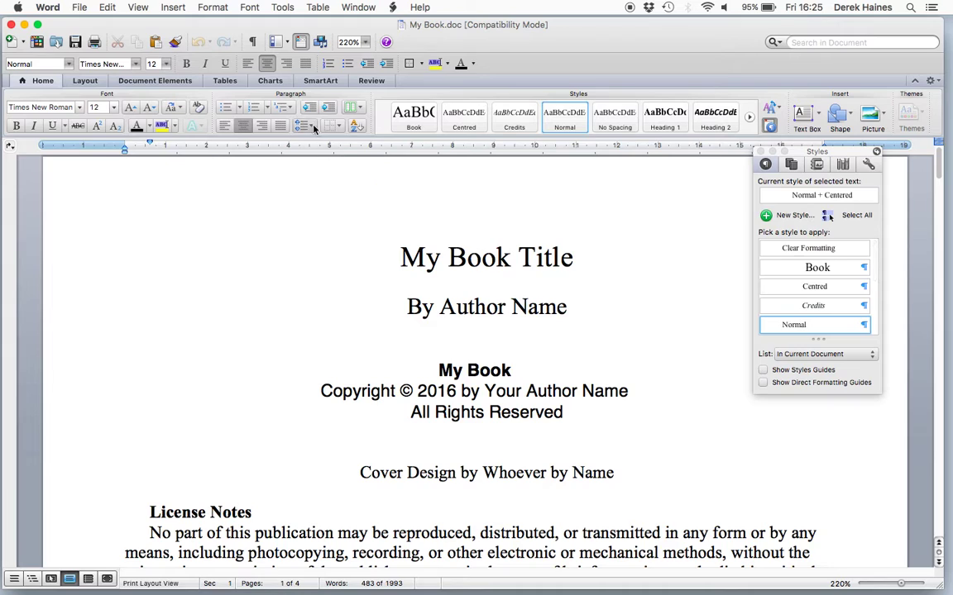
left_click(253, 41)
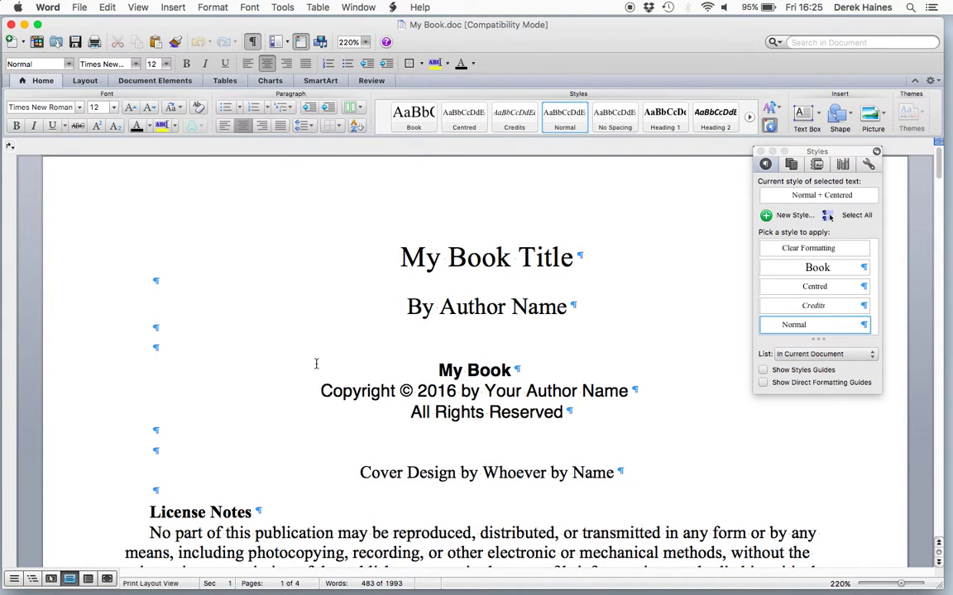
scroll(316, 364, "down", 3)
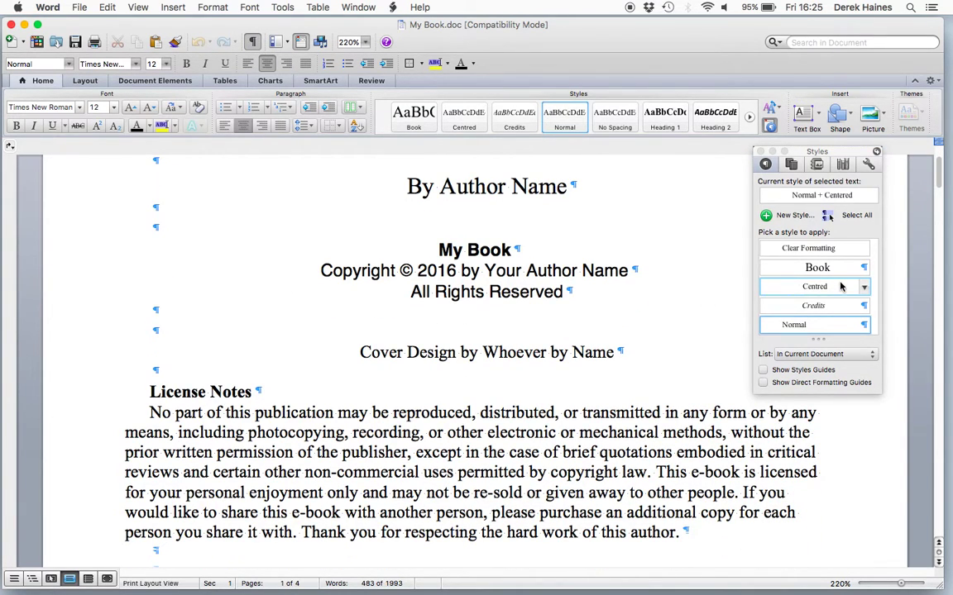
scroll(839, 286, "down", 2)
scroll(839, 285, "down", 3)
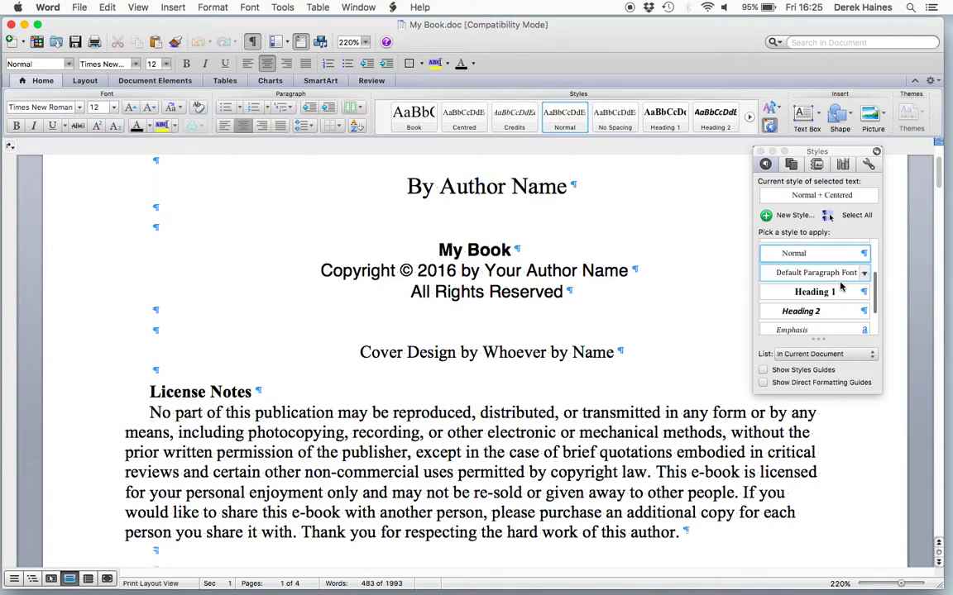
scroll(835, 283, "up", 1)
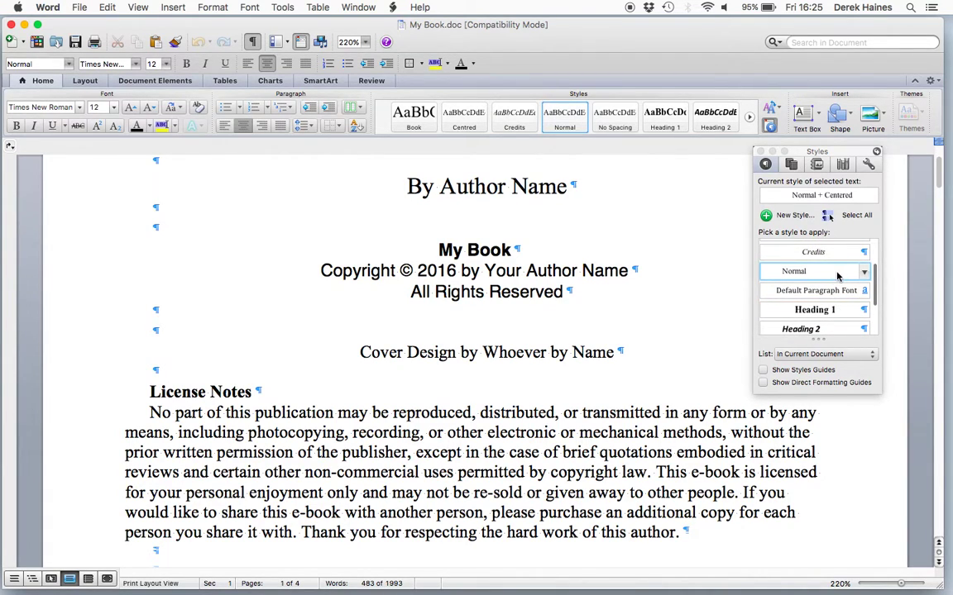
scroll(839, 277, "down", 1)
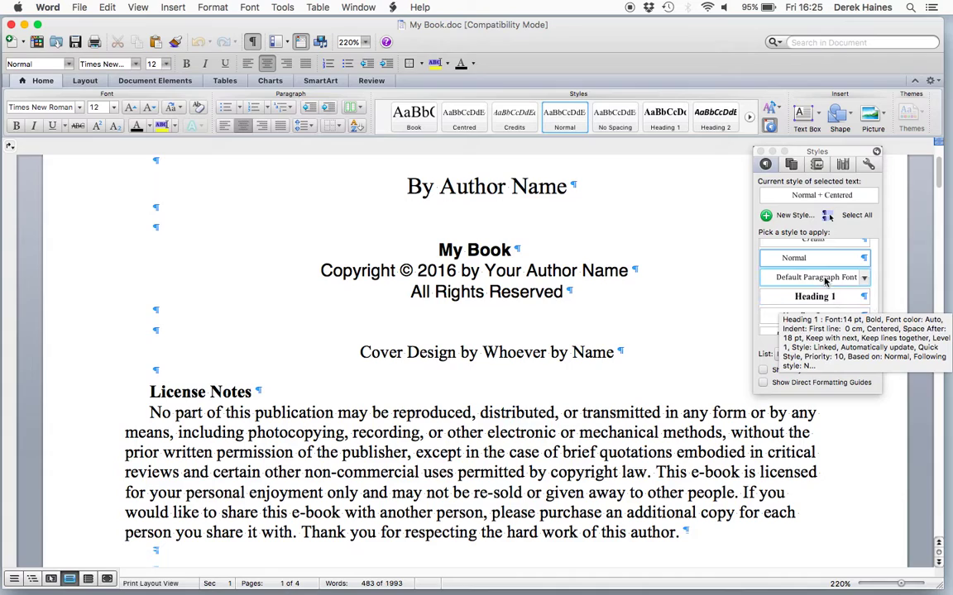
scroll(824, 281, "up", 3)
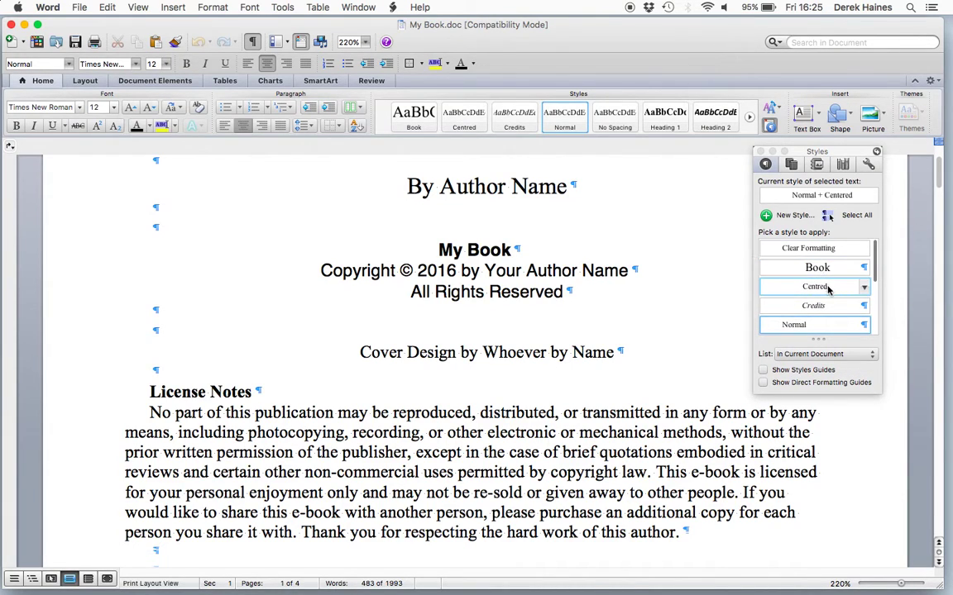
scroll(833, 302, "down", 1)
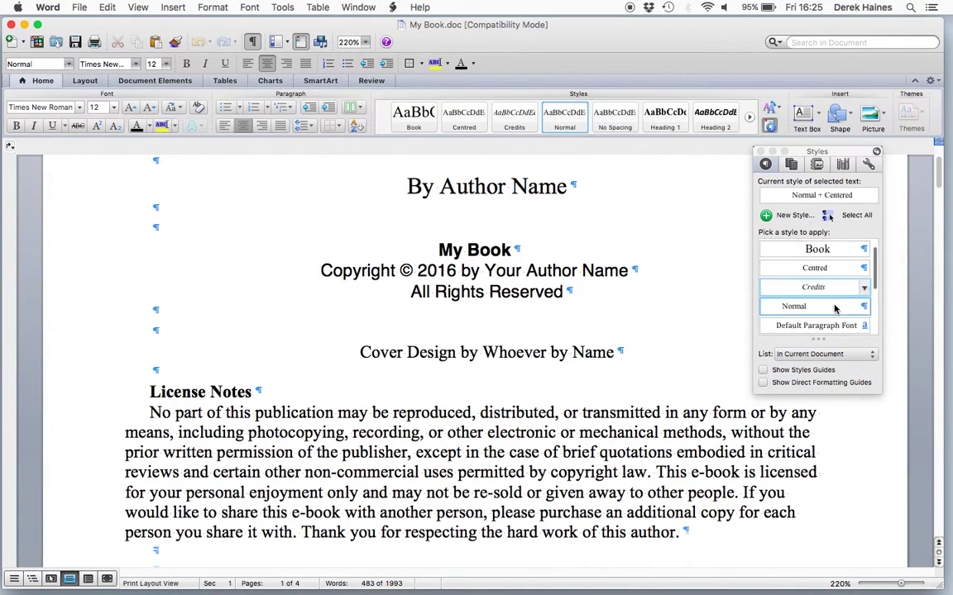
scroll(835, 308, "down", 5)
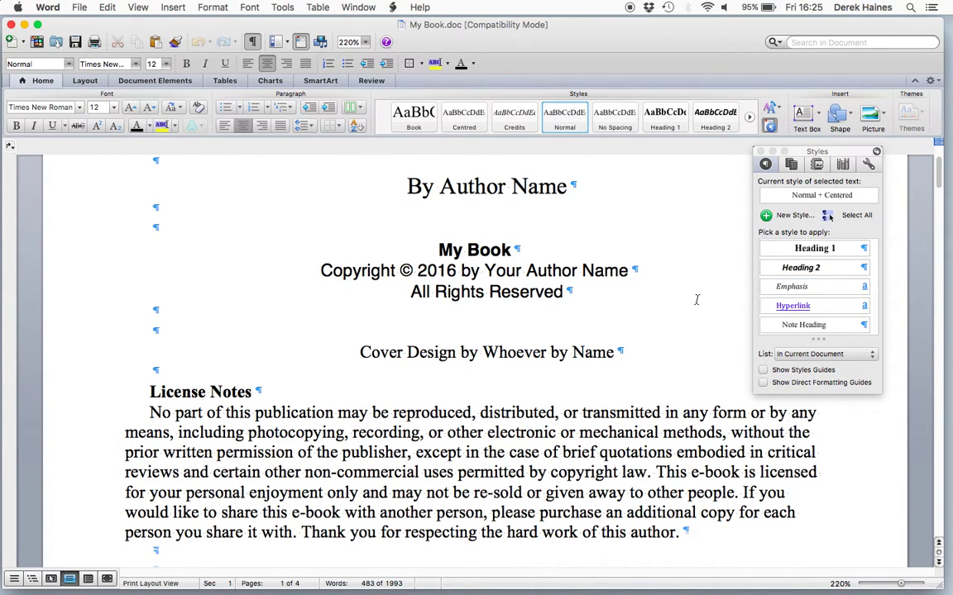
mouse_move(861, 292)
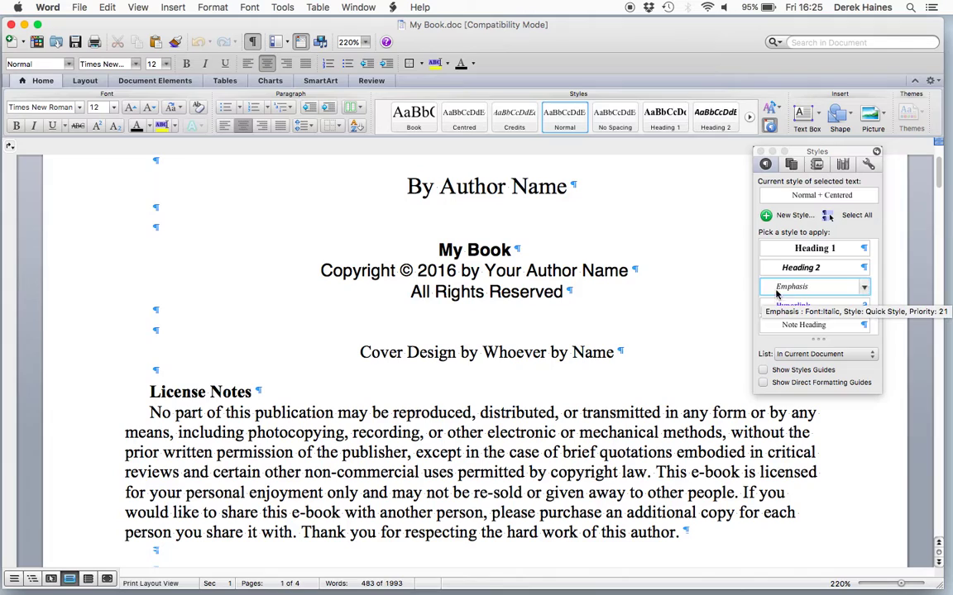
Check where the Emphasis style is used, then delete the Emphasis style
left_click(864, 291)
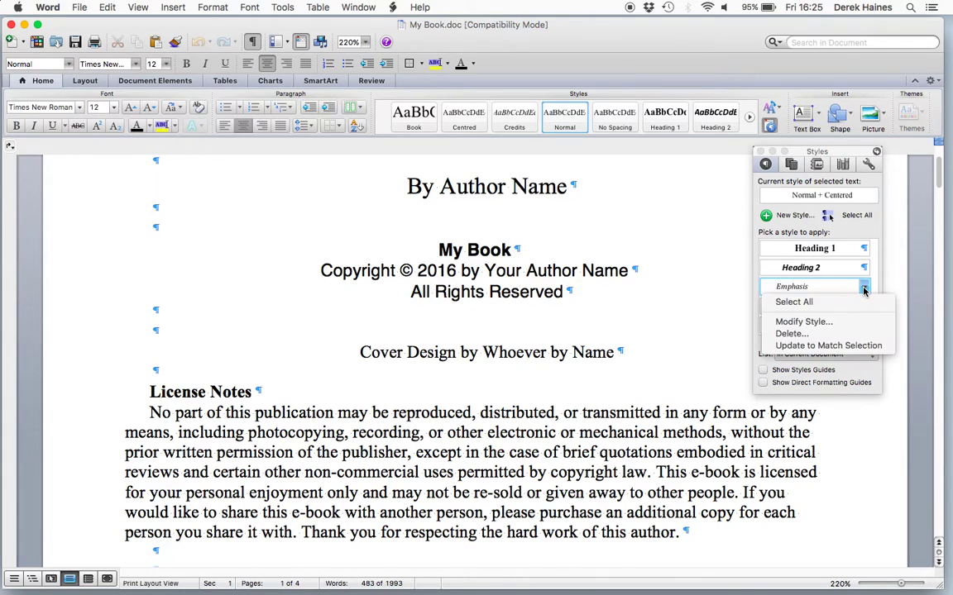
left_click(806, 301)
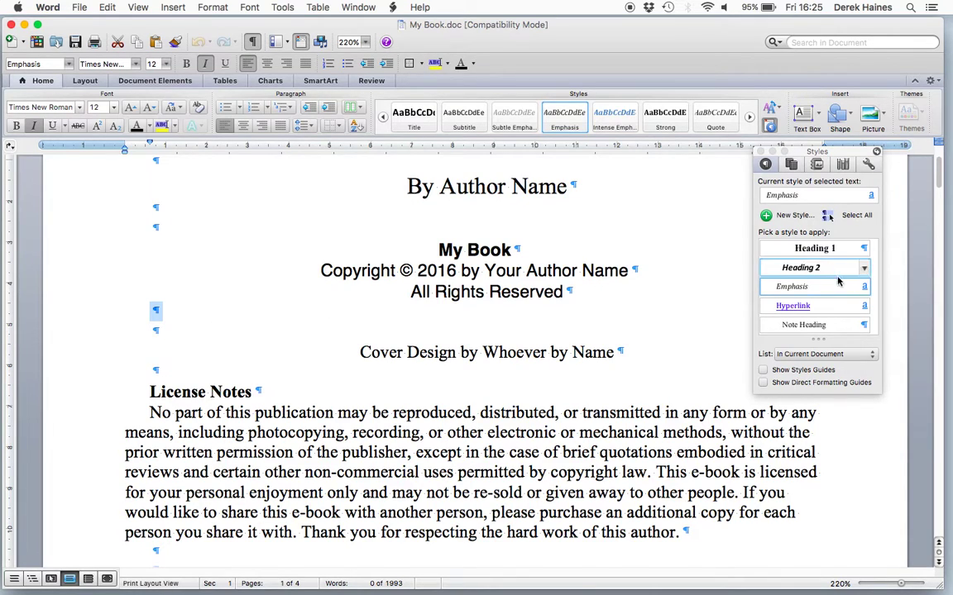
left_click(864, 288)
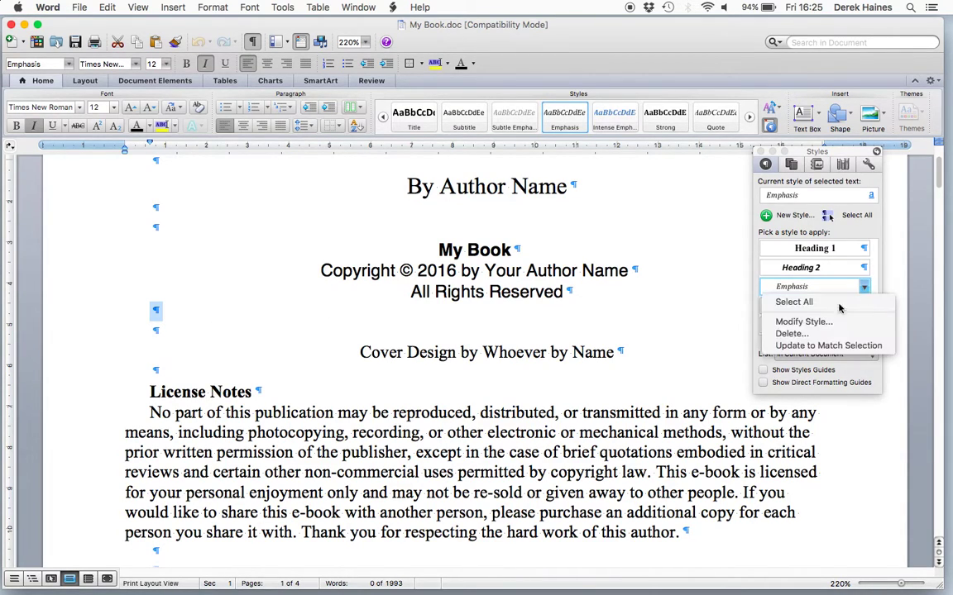
left_click(792, 333)
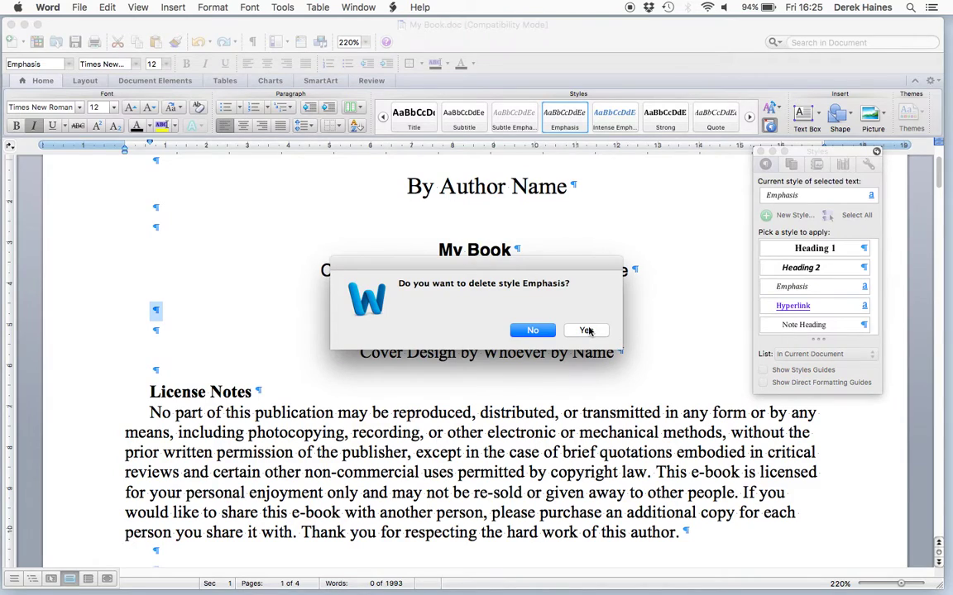
left_click(586, 330)
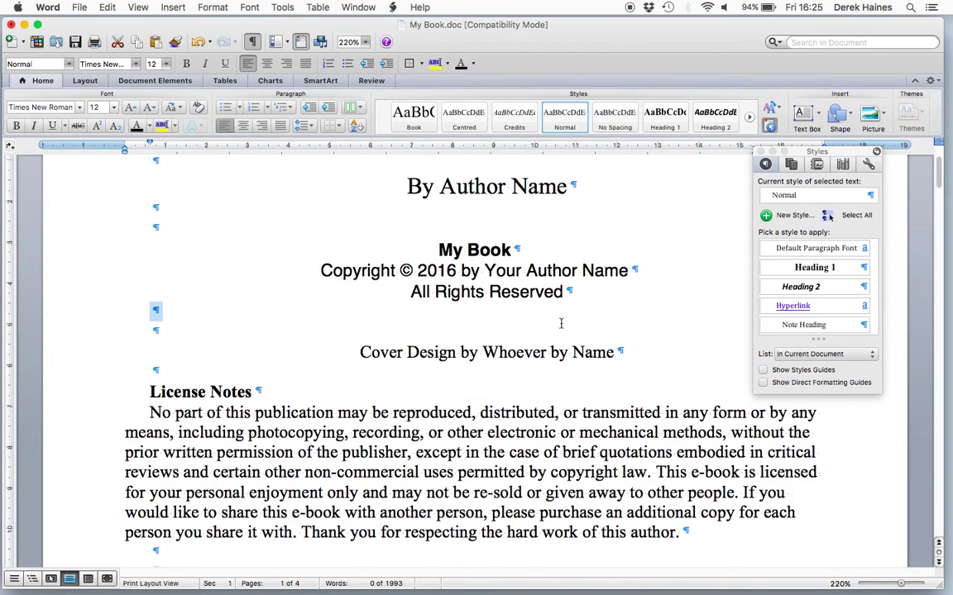
left_click(168, 305)
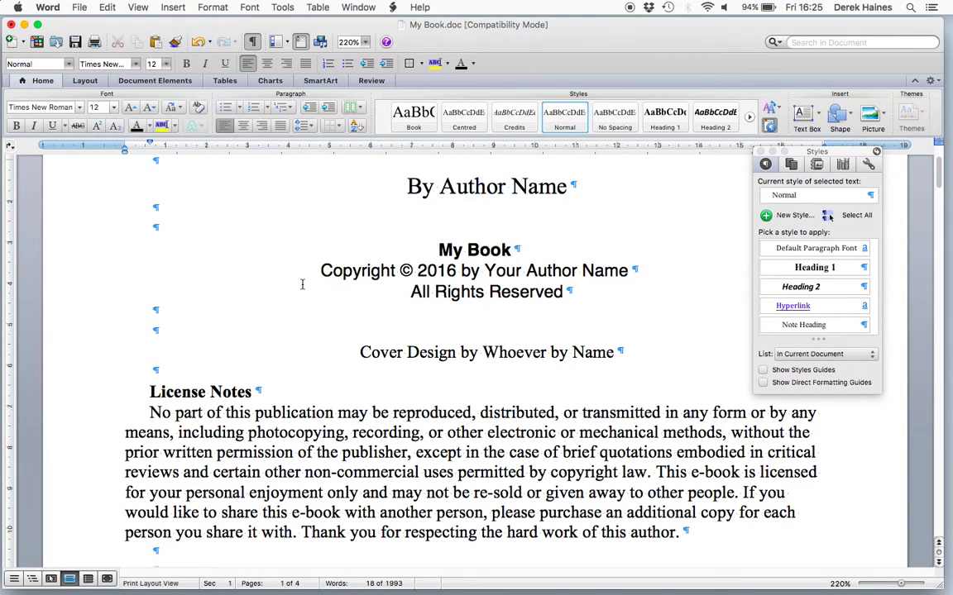
Select the Note Heading paragraphs and delete the Note Heading style
left_click(863, 325)
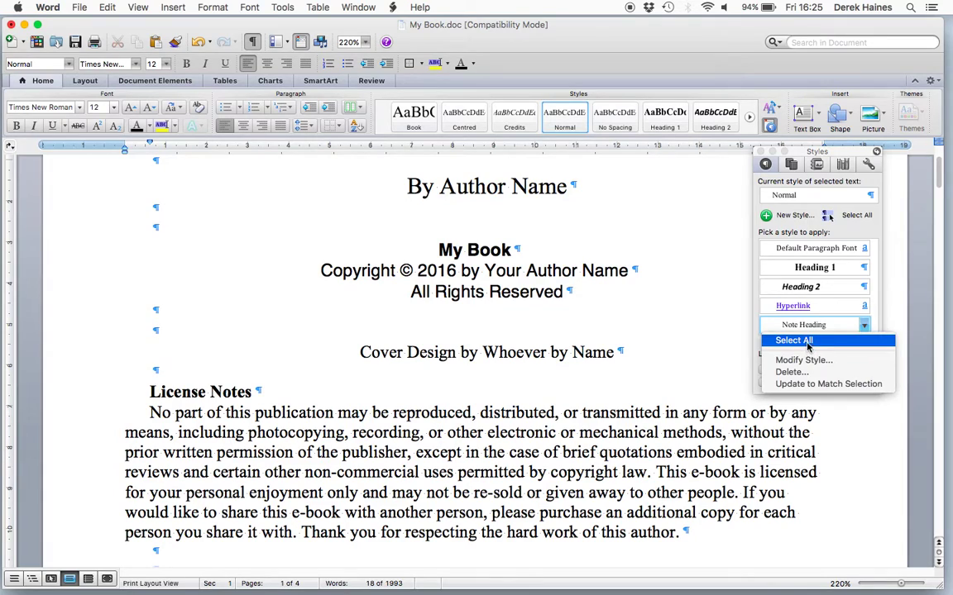
left_click(808, 340)
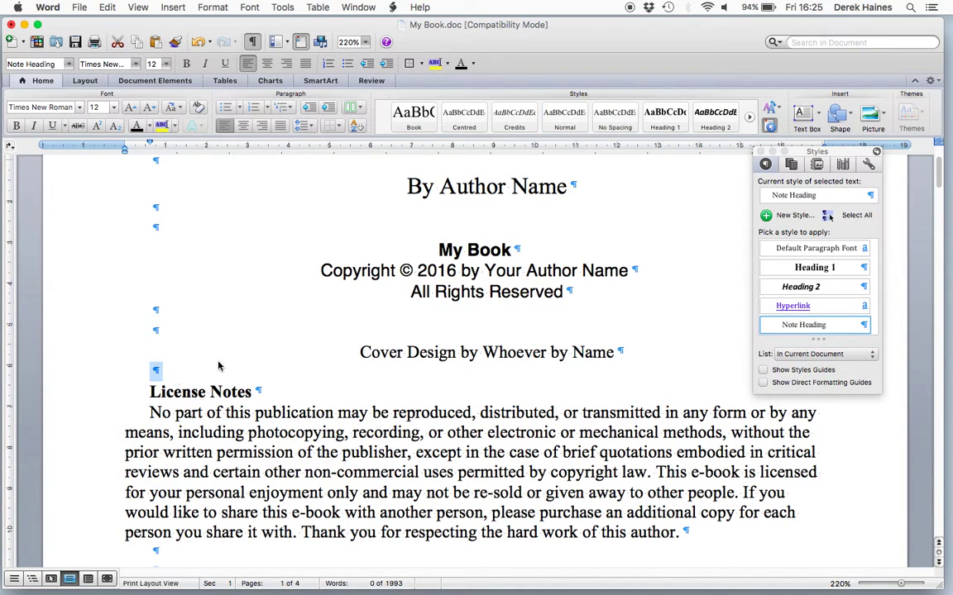
left_click(863, 324)
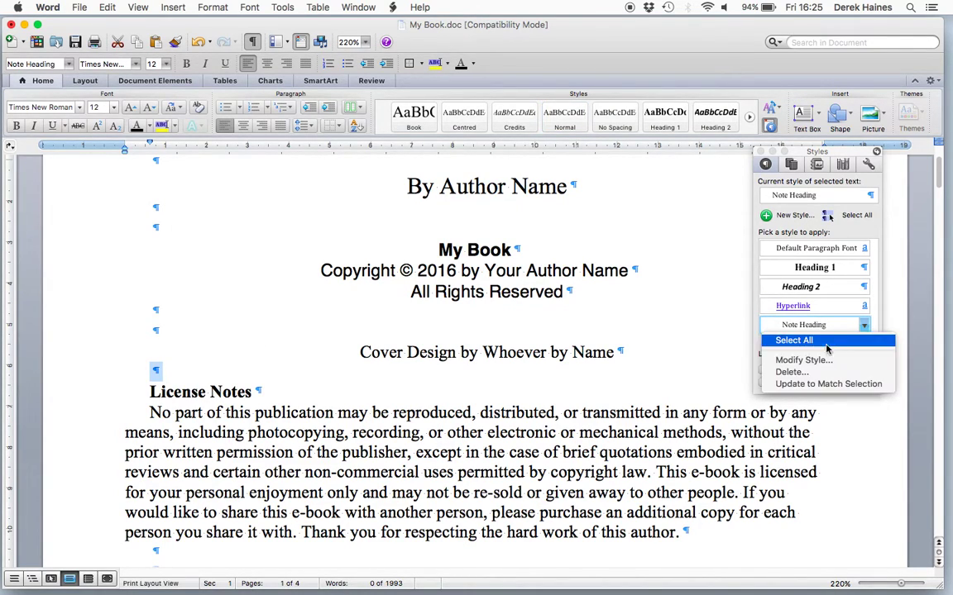
left_click(800, 374)
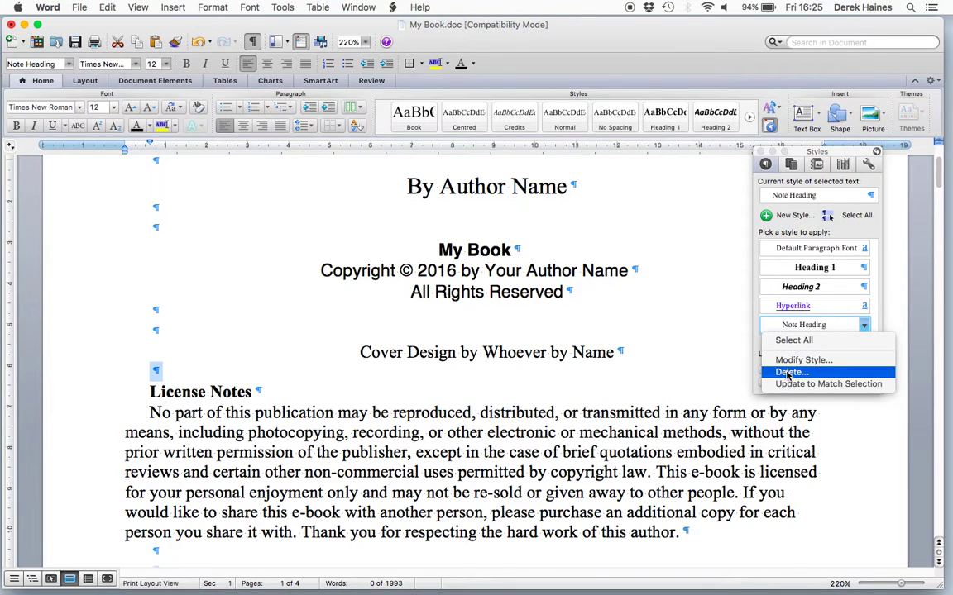
left_click(586, 330)
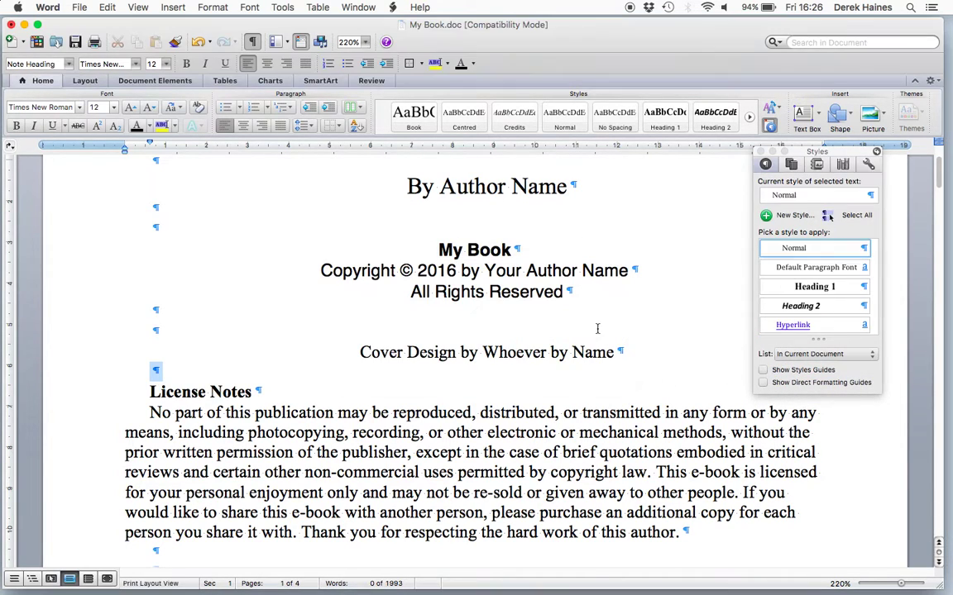
Delete the empty paragraphs above Quisque cursus and before Fusce ac turpis
scroll(642, 328, "down", 2)
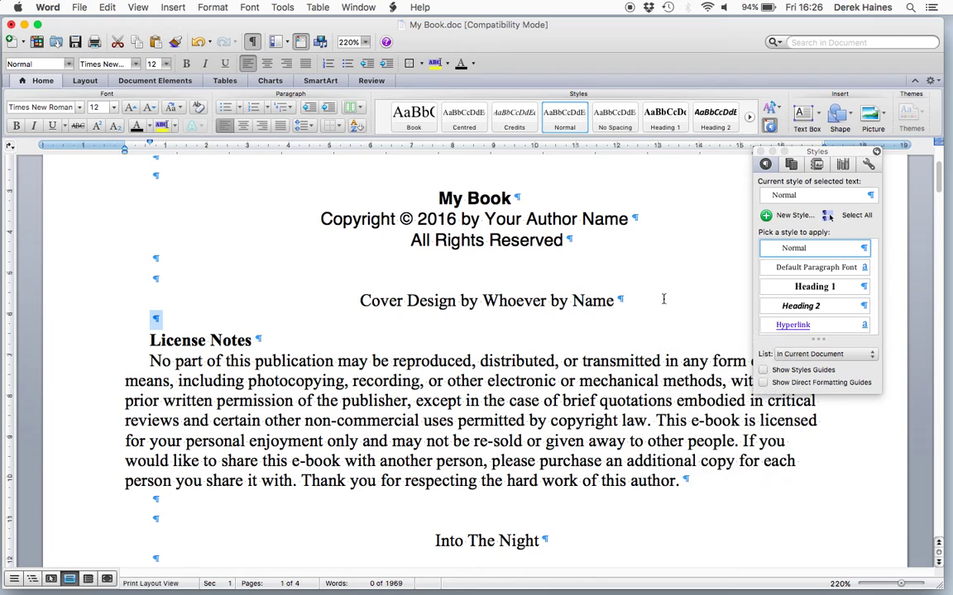
scroll(814, 306, "up", 4)
scroll(678, 281, "up", 7)
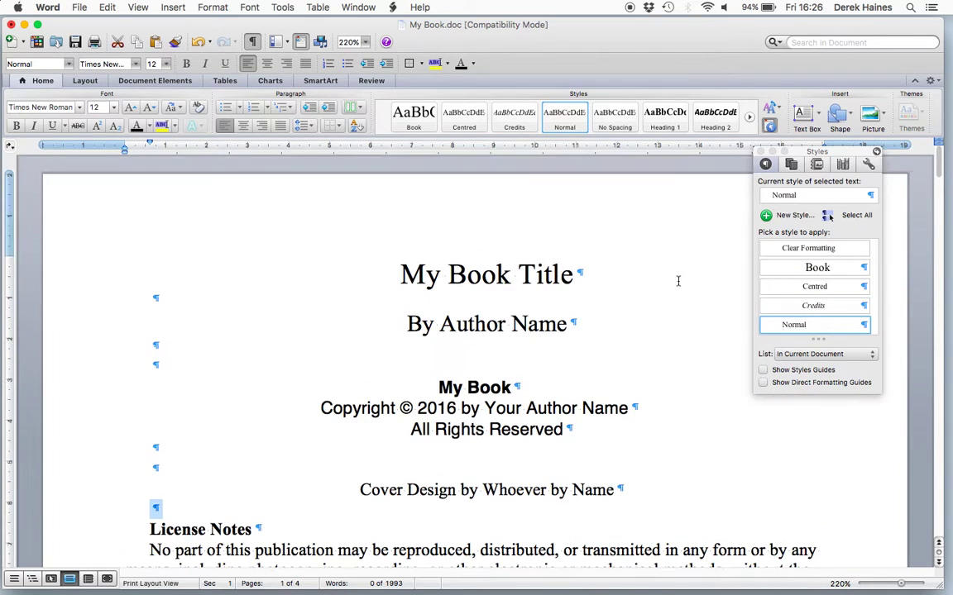
scroll(678, 281, "down", 15)
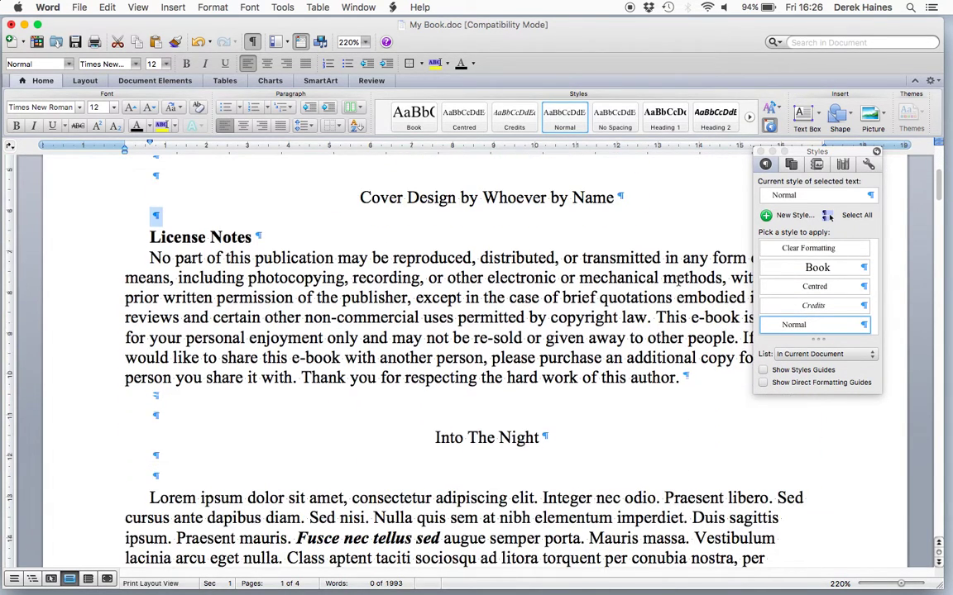
scroll(678, 281, "down", 2)
scroll(678, 281, "up", 8)
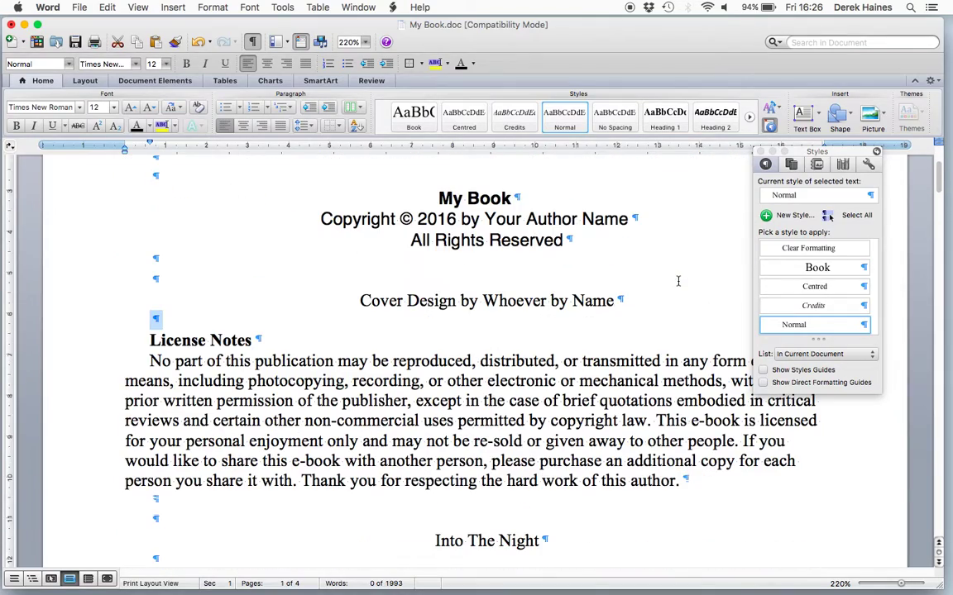
scroll(678, 281, "down", 8)
scroll(653, 333, "down", 8)
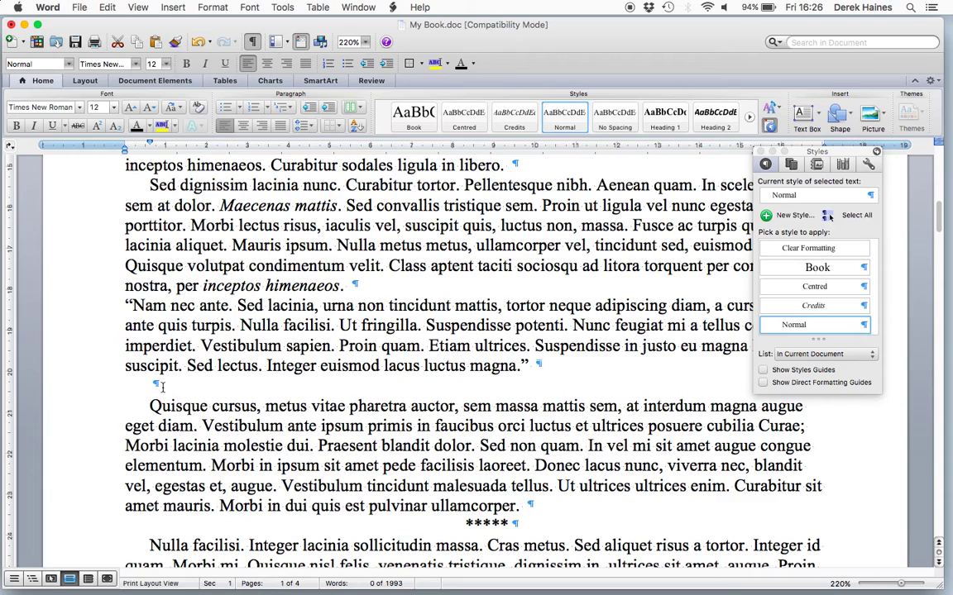
left_click_drag(139, 385, 202, 385)
scroll(301, 364, "down", 2)
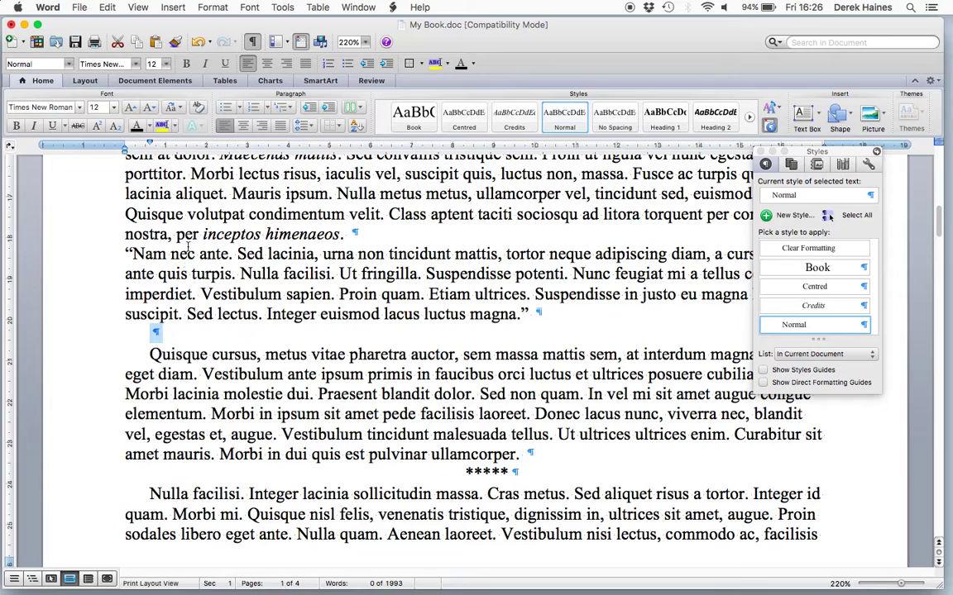
scroll(173, 254, "up", 4)
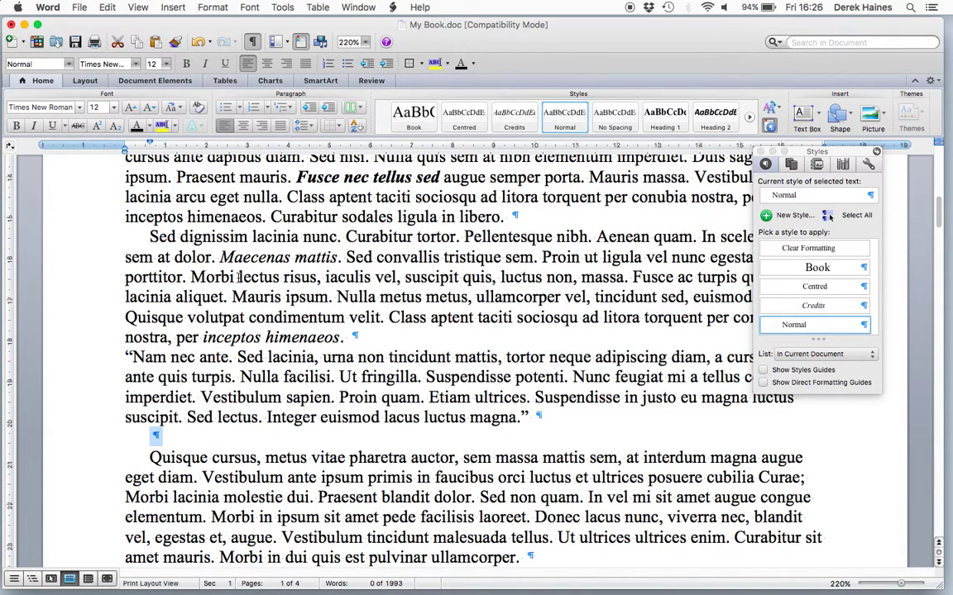
scroll(238, 277, "down", 5)
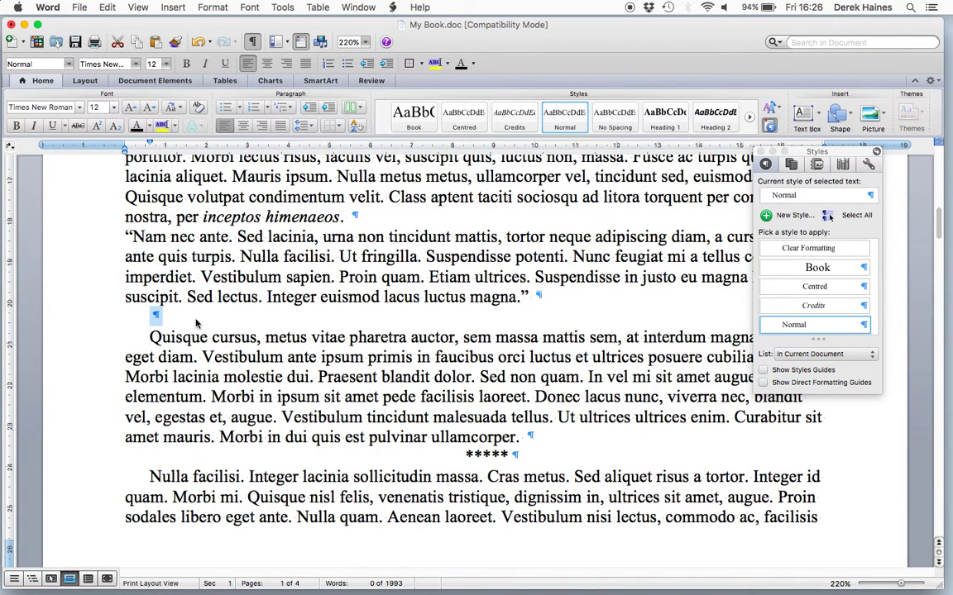
key("BackSpace")
scroll(279, 378, "down", 20)
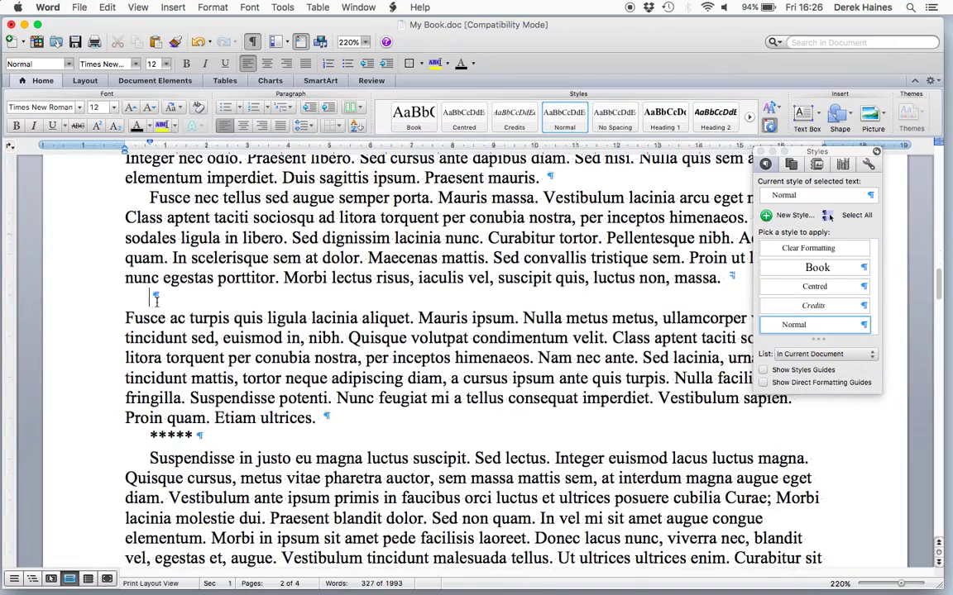
key("BackSpace")
Check the rest of the chapter text for any remaining blank paragraphs
scroll(215, 308, "down", 10)
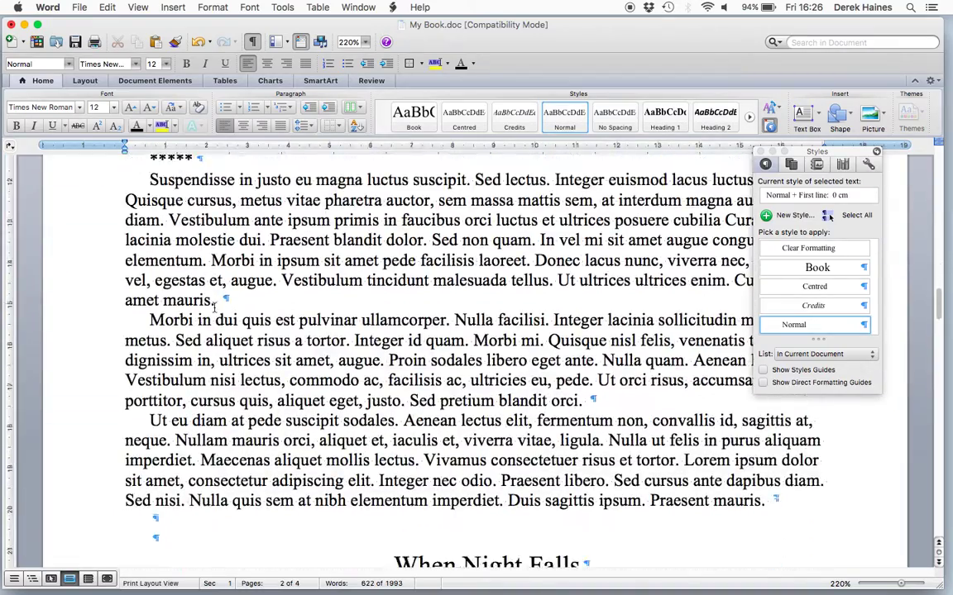
scroll(215, 308, "down", 20)
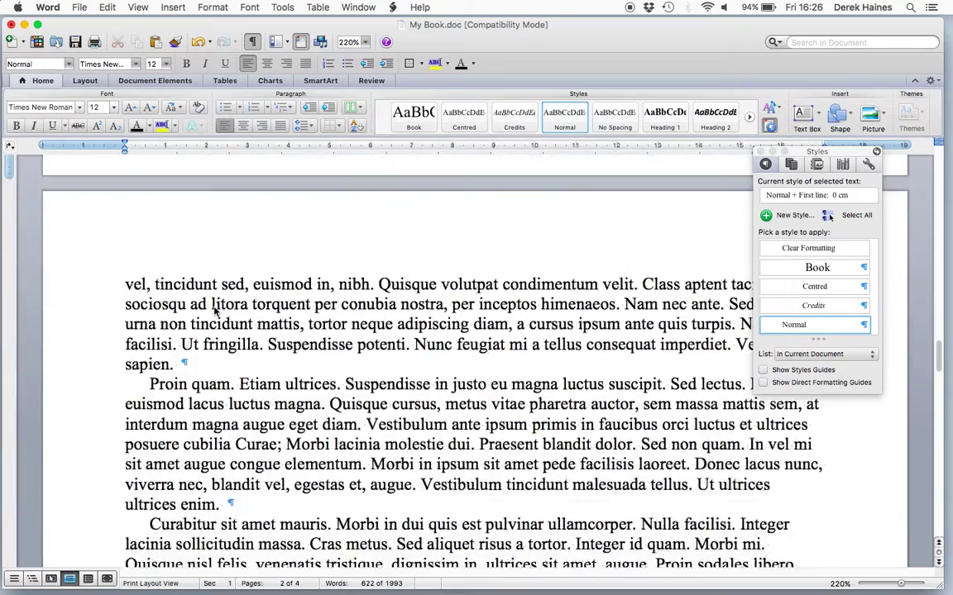
scroll(214, 308, "down", 20)
right_click(214, 298)
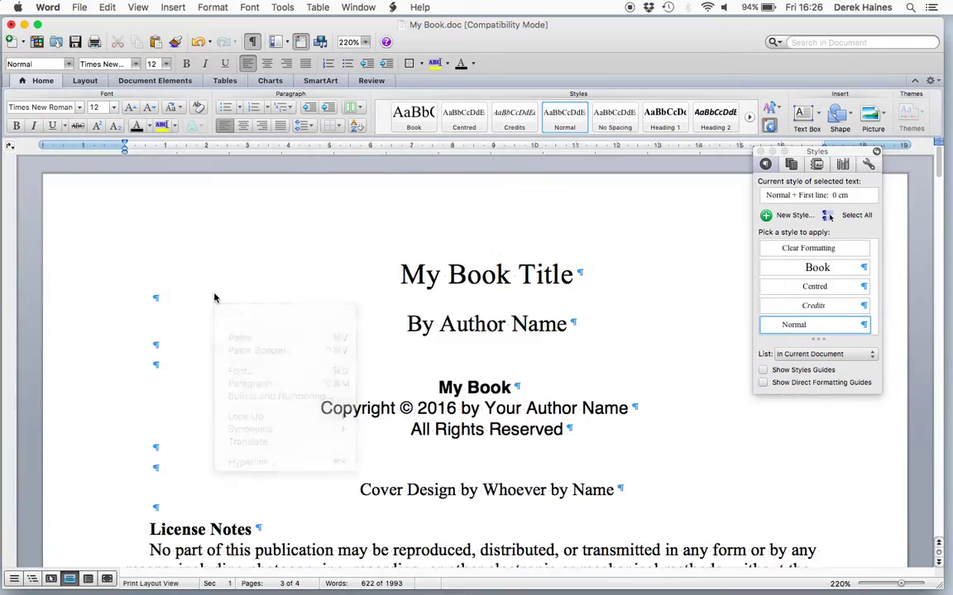
scroll(309, 279, "down", 10)
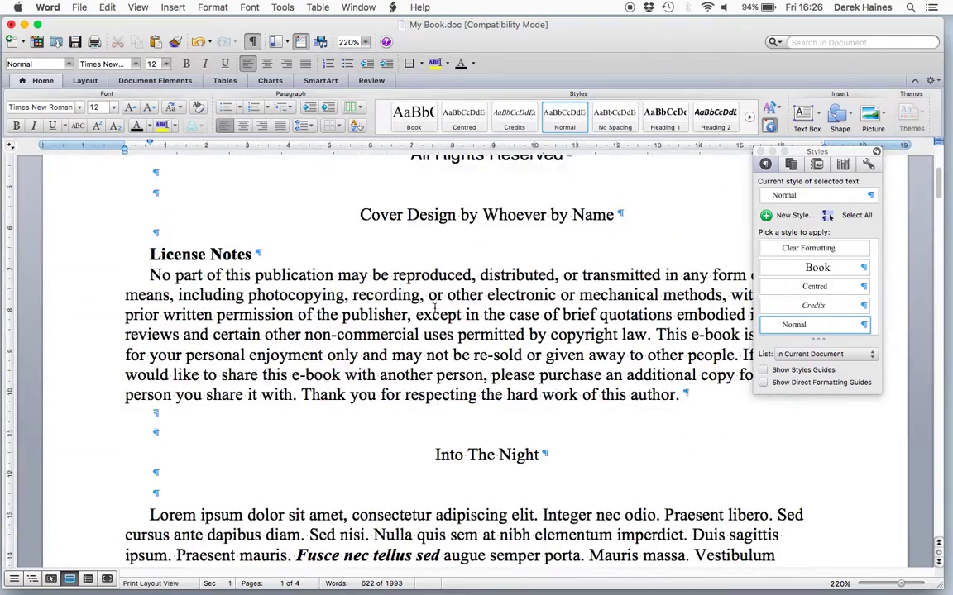
scroll(434, 306, "down", 8)
scroll(566, 220, "up", 4)
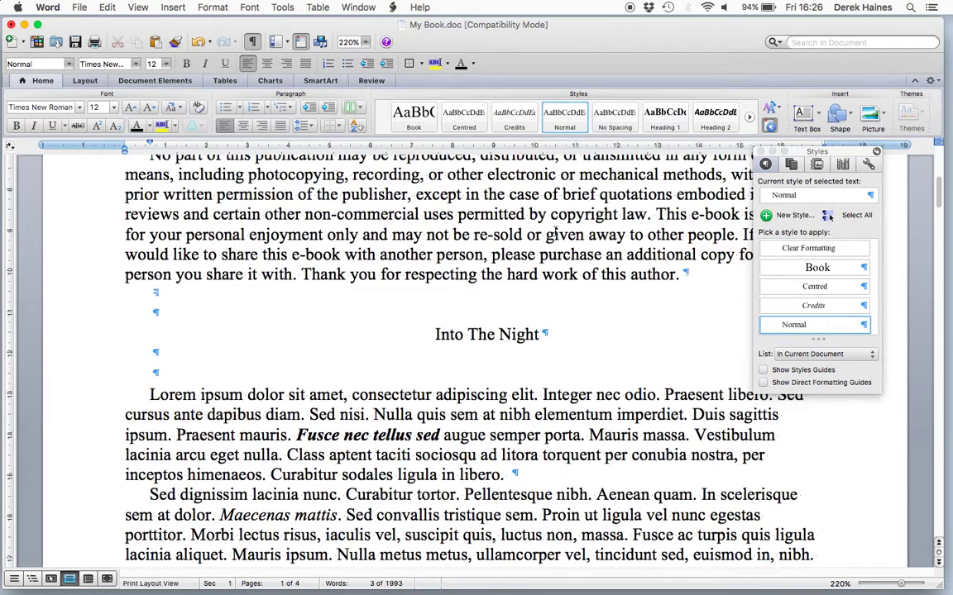
scroll(390, 344, "up", 12)
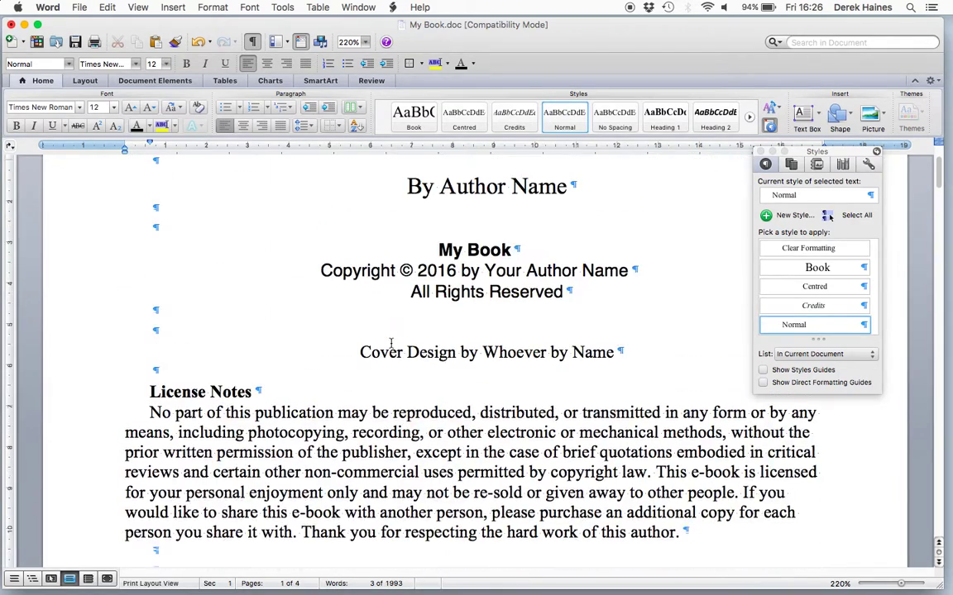
scroll(390, 346, "down", 7)
scroll(392, 343, "down", 4)
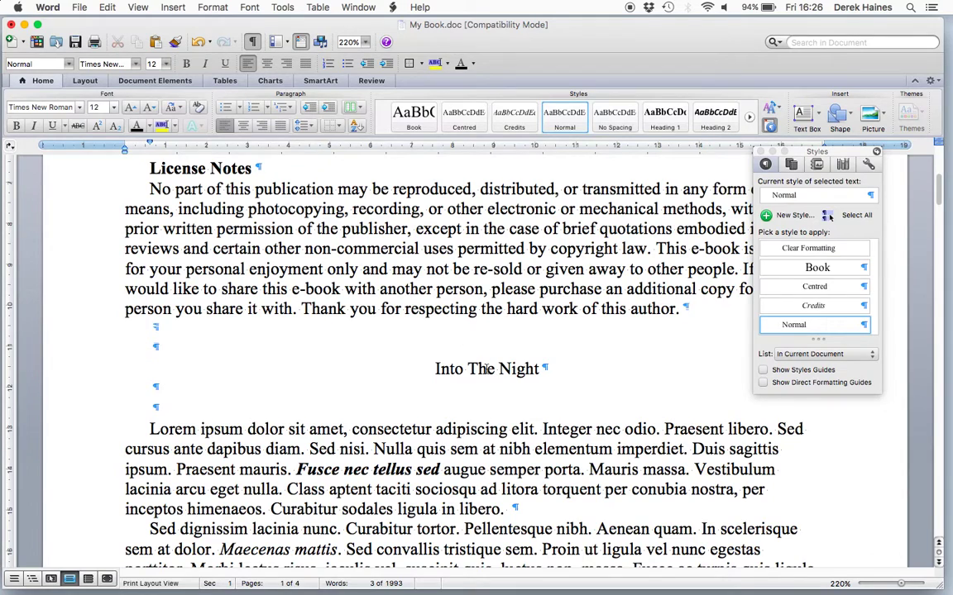
scroll(487, 368, "down", 1)
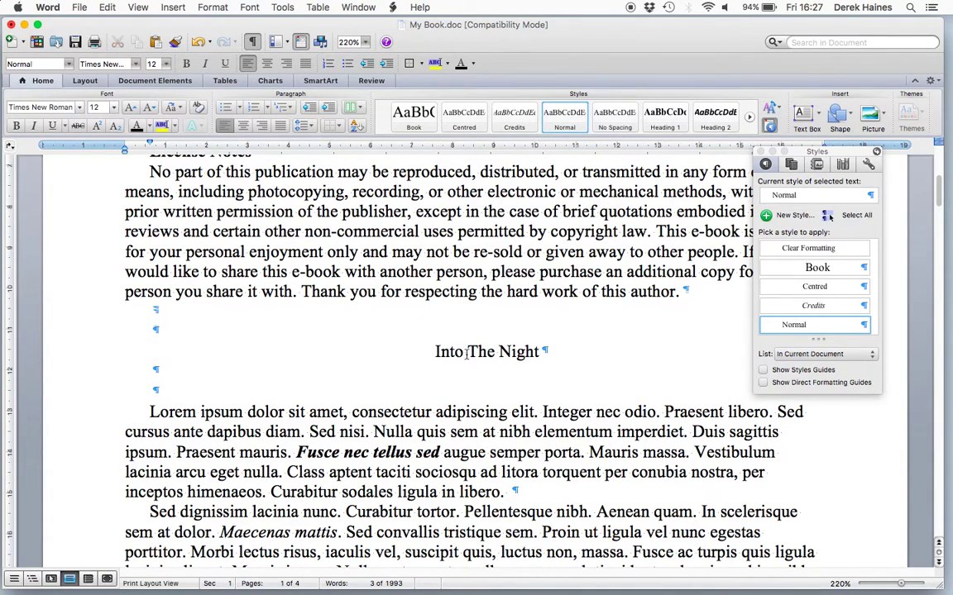
Centre the Into The Night heading, prefix it with 'Chapter', and select that word
key("super+e")
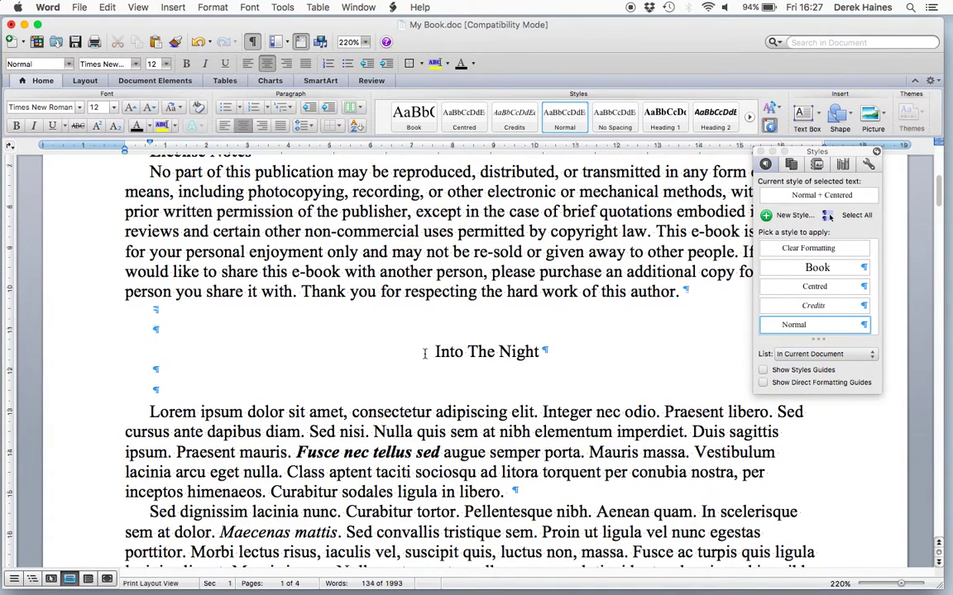
type("Chapter")
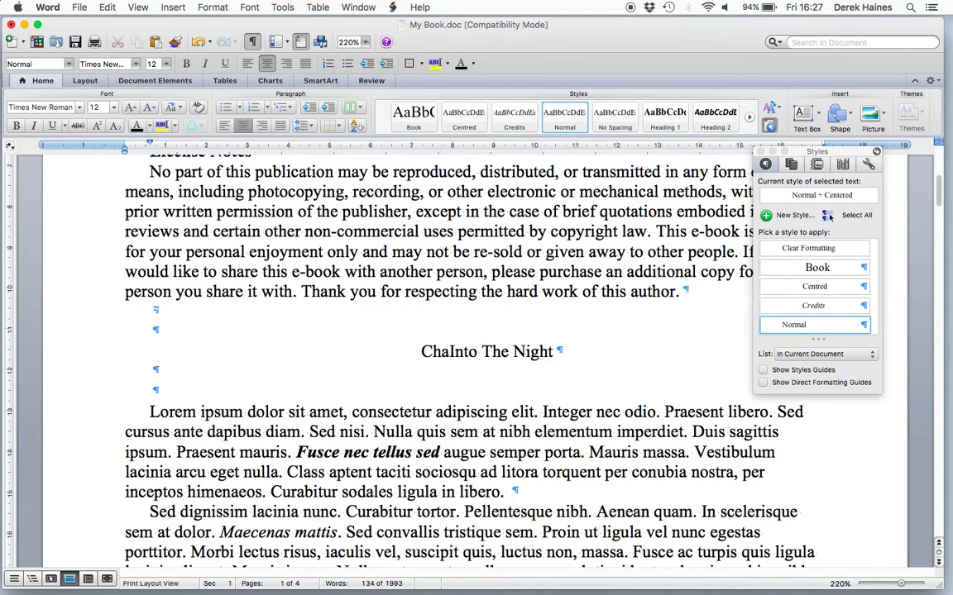
triple_click(428, 353)
double_click(430, 354)
key("cmd+c")
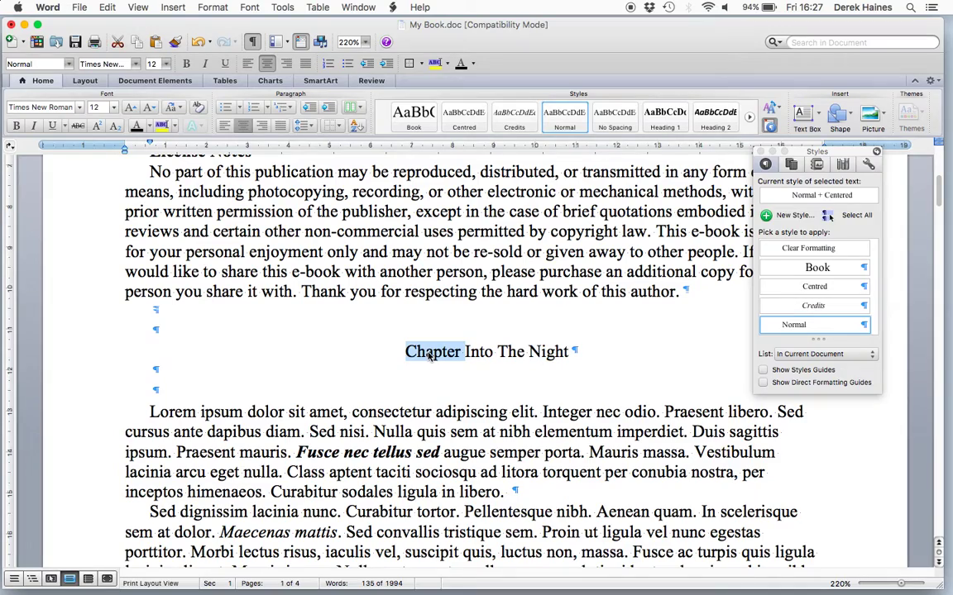
Paste 'Chapter' before Last One Standing, When Night Falls, Last Stand and About the Author
scroll(455, 401, "down", 15)
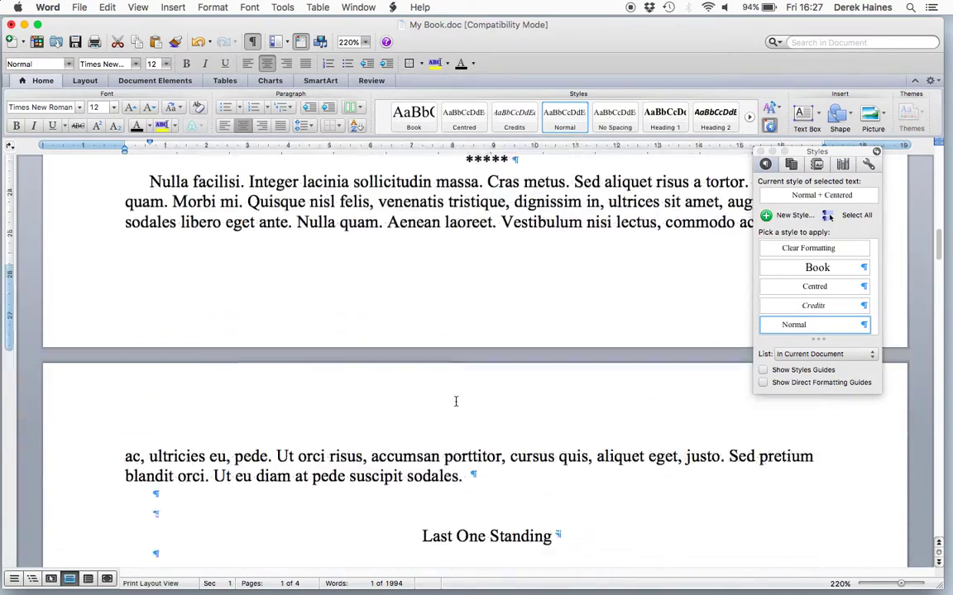
key("cmd+v")
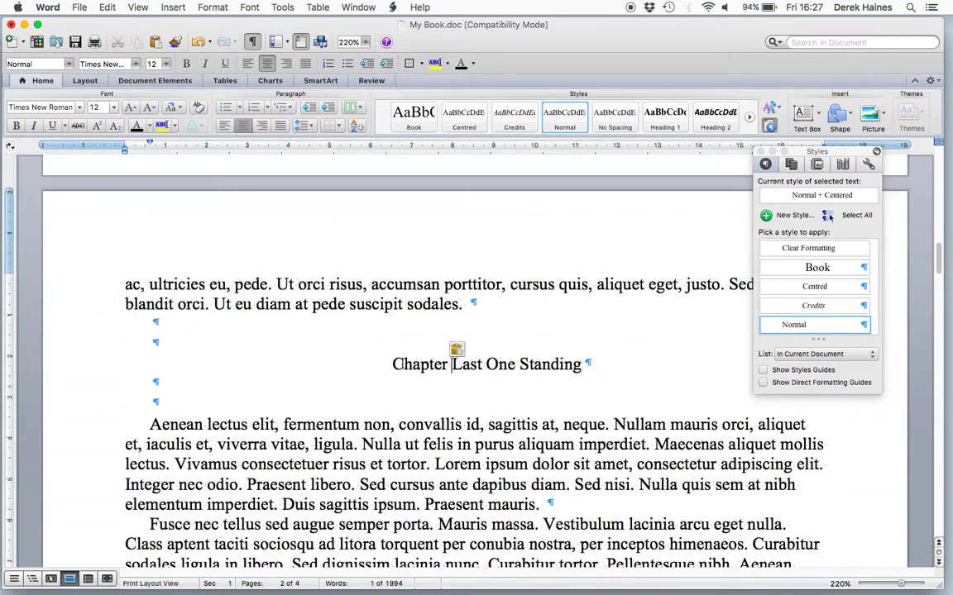
scroll(402, 365, "down", 15)
scroll(402, 364, "down", 5)
left_click(362, 331)
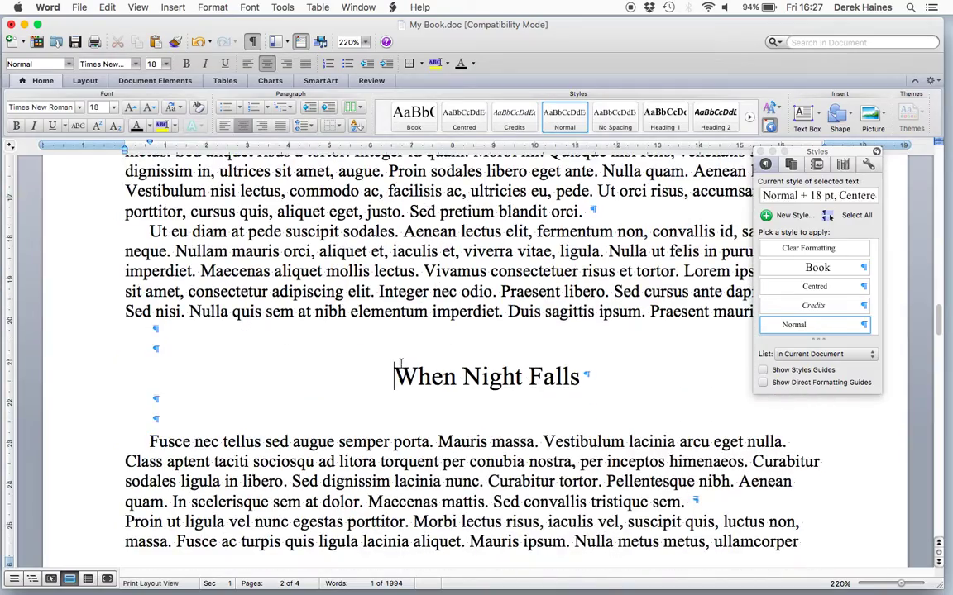
key("cmd+v")
scroll(401, 364, "down", 1)
scroll(401, 363, "down", 15)
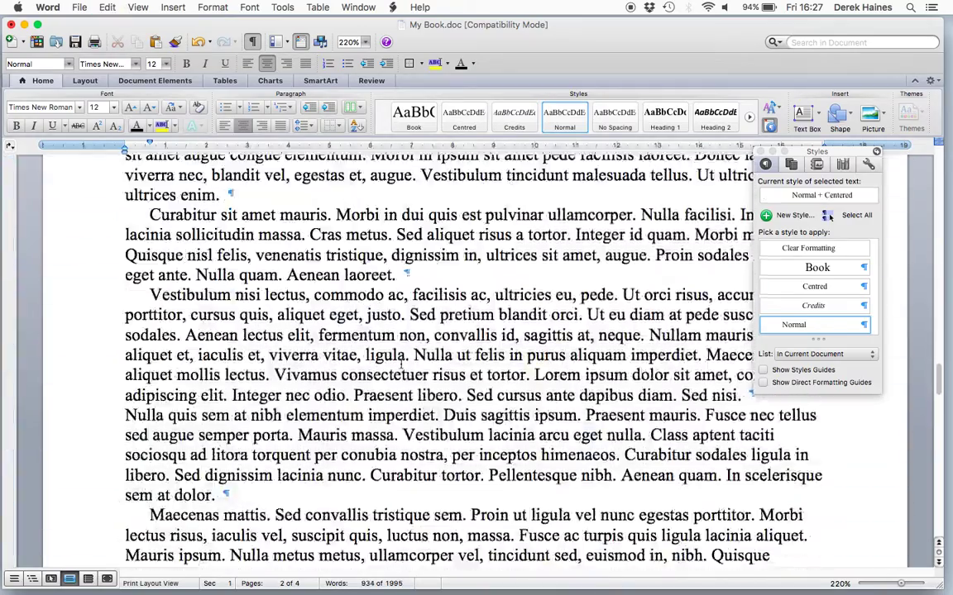
key("cmd+v")
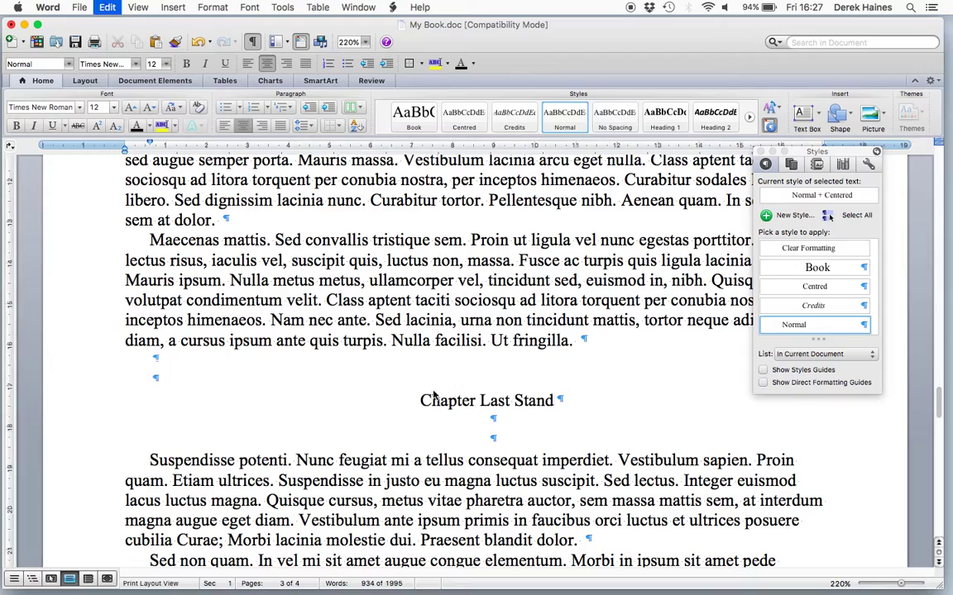
scroll(433, 391, "down", 15)
scroll(432, 391, "down", 10)
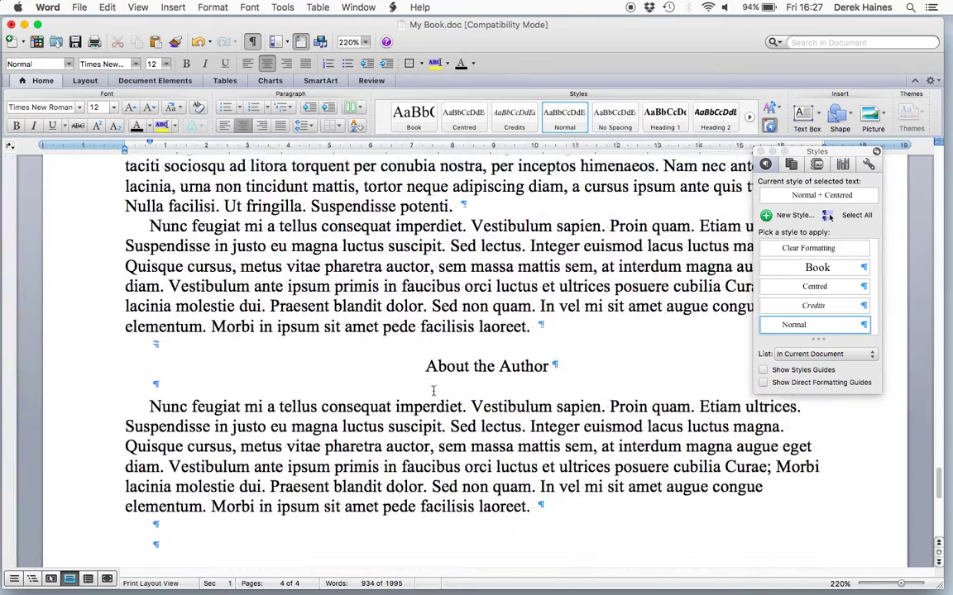
left_click(397, 352)
key("cmd+v")
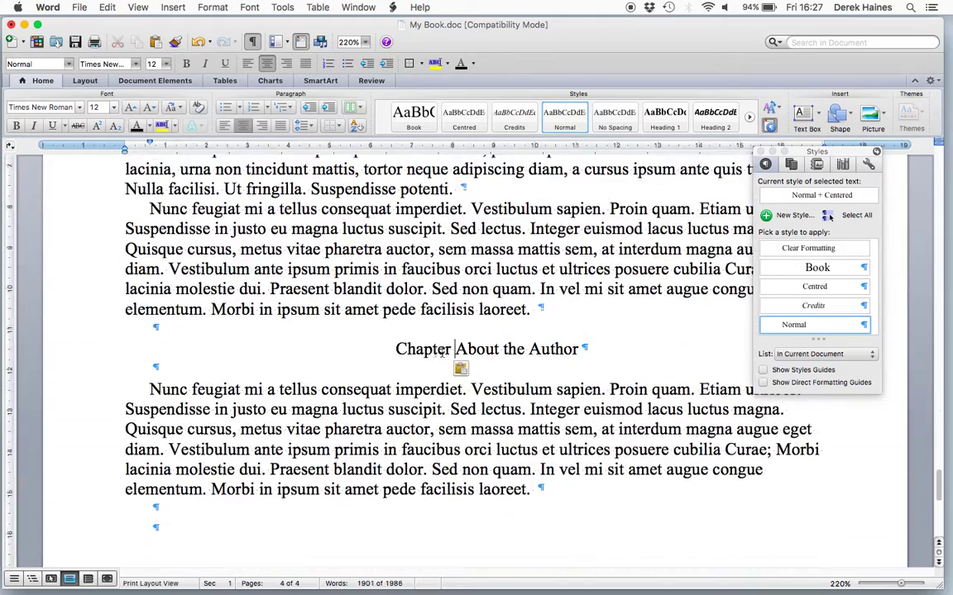
Search the document for 'chapter' to review every chapter heading
scroll(410, 314, "down", 5)
scroll(490, 240, "up", 20)
left_click(832, 41)
type("chapter")
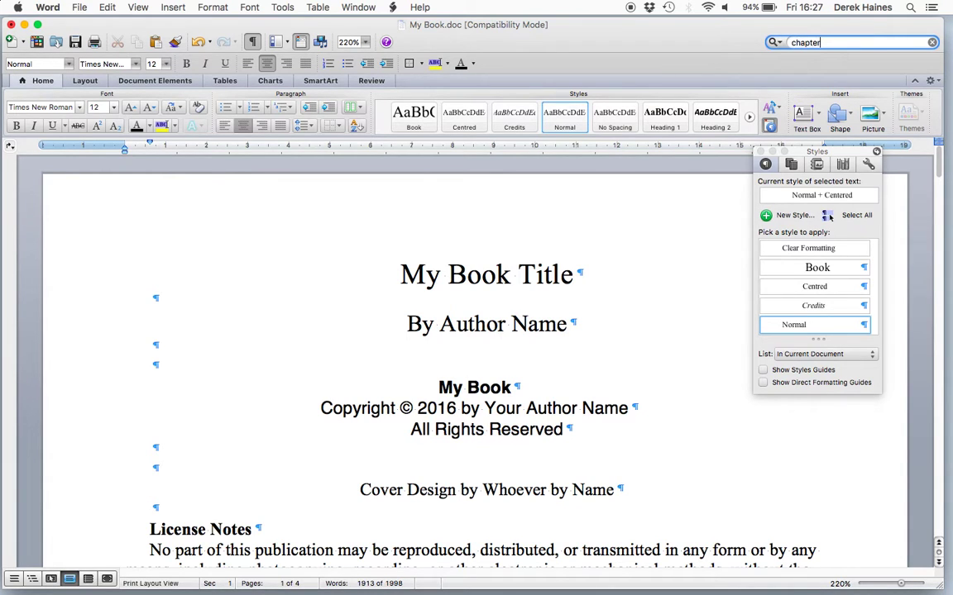
key("Return")
key("Return")
key("Return")
key("Return")
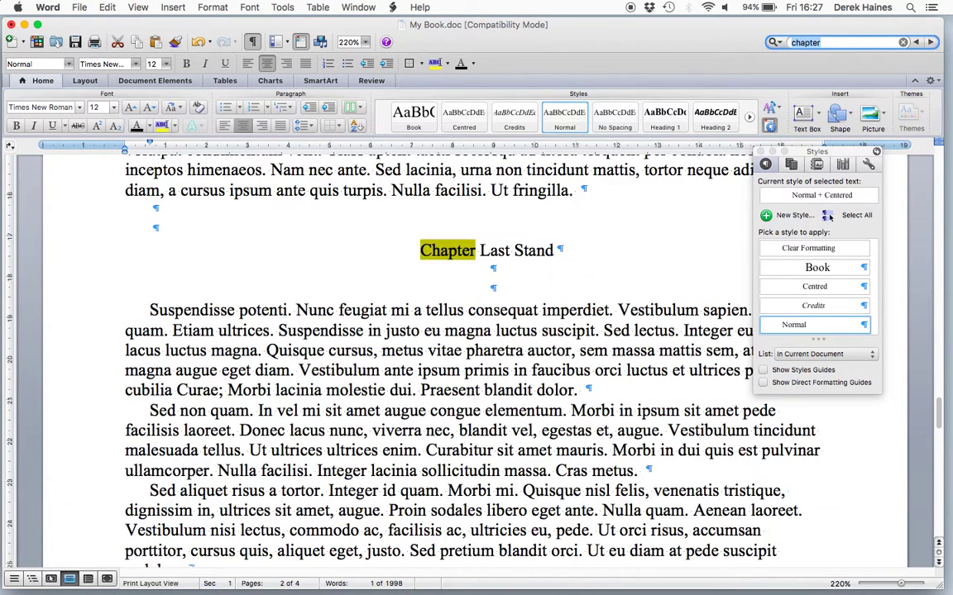
scroll(689, 228, "up", 5)
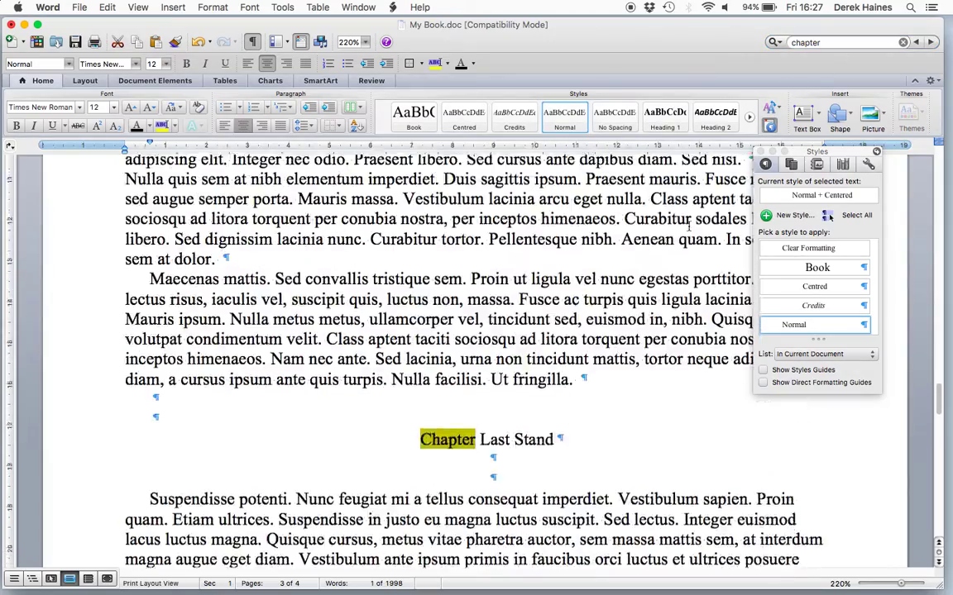
scroll(689, 226, "up", 20)
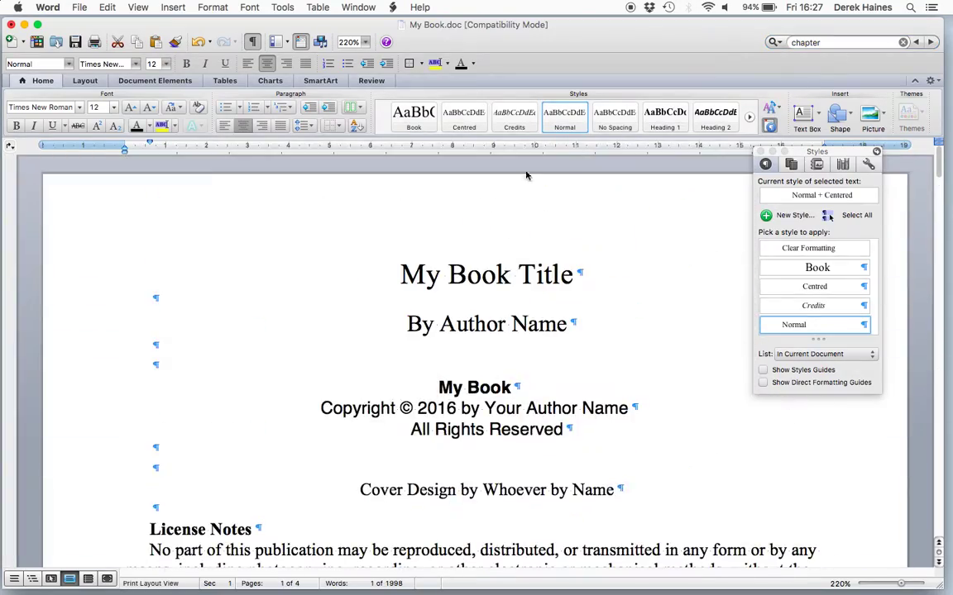
left_click(903, 42)
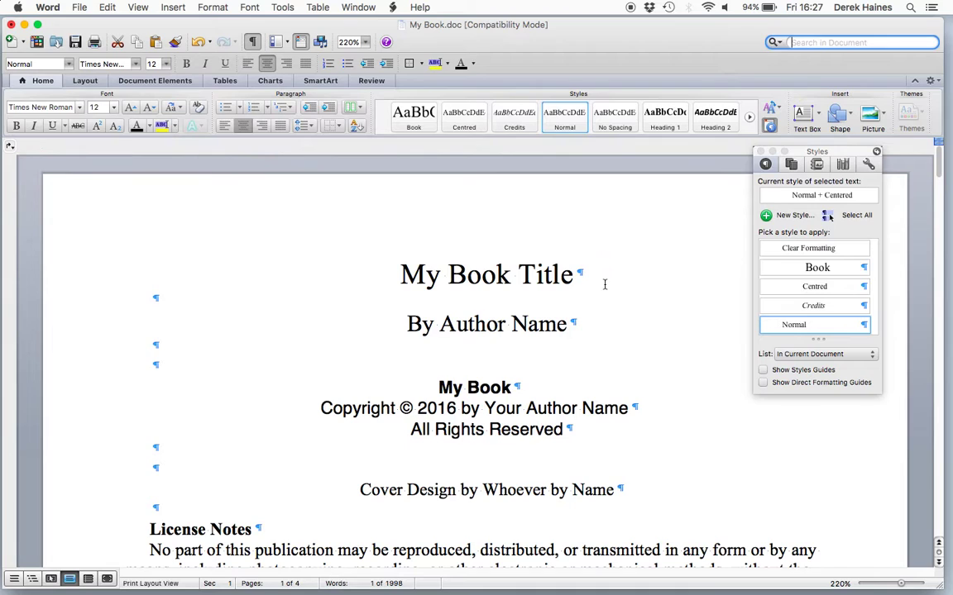
scroll(603, 284, "down", 7)
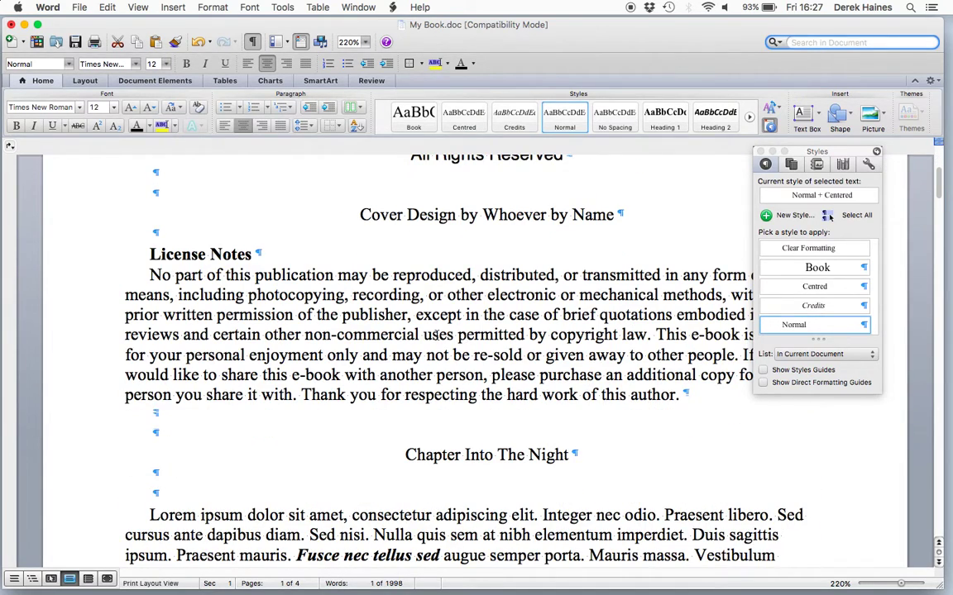
scroll(435, 334, "down", 3)
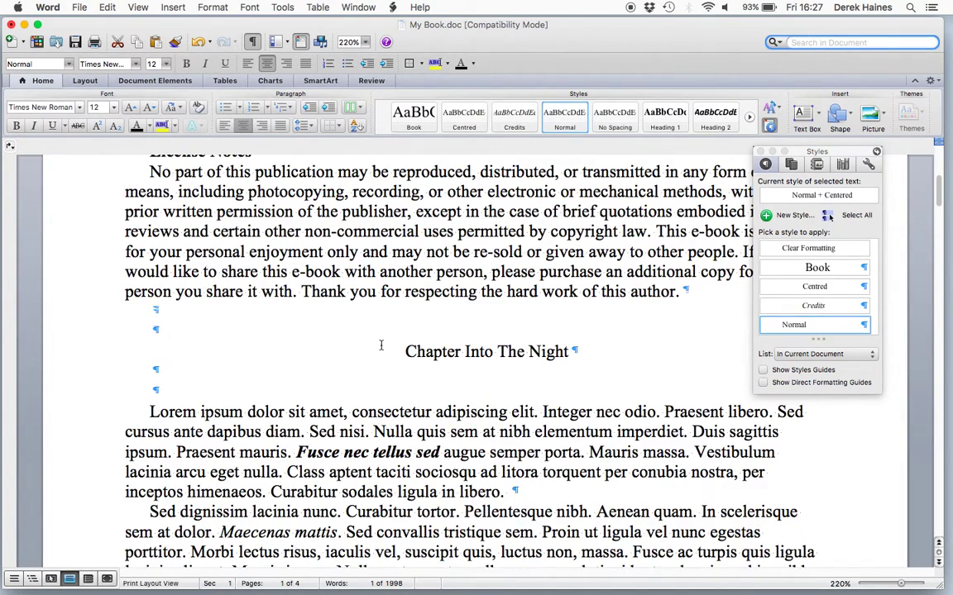
scroll(831, 297, "down", 2)
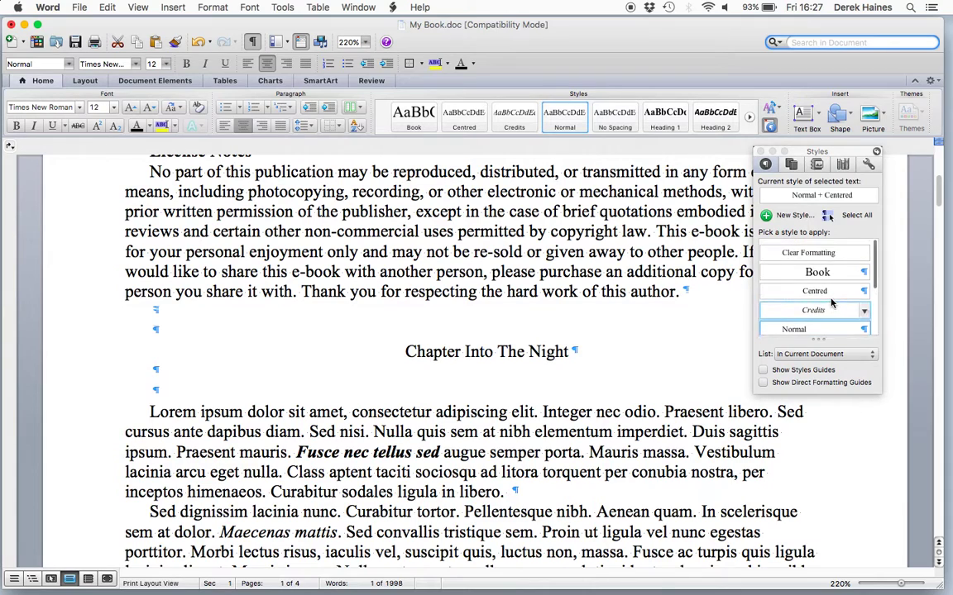
scroll(830, 299, "down", 1)
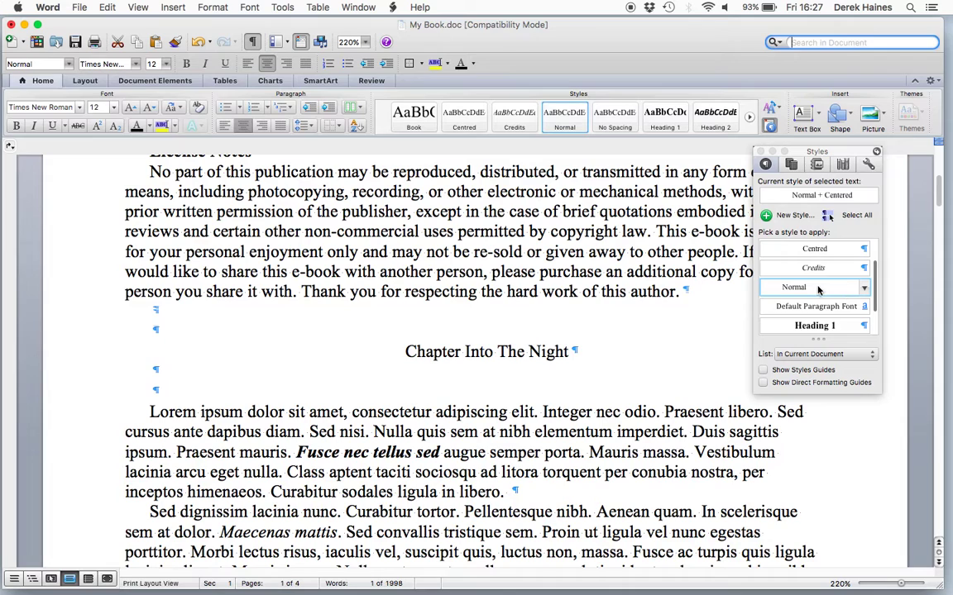
mouse_move(816, 291)
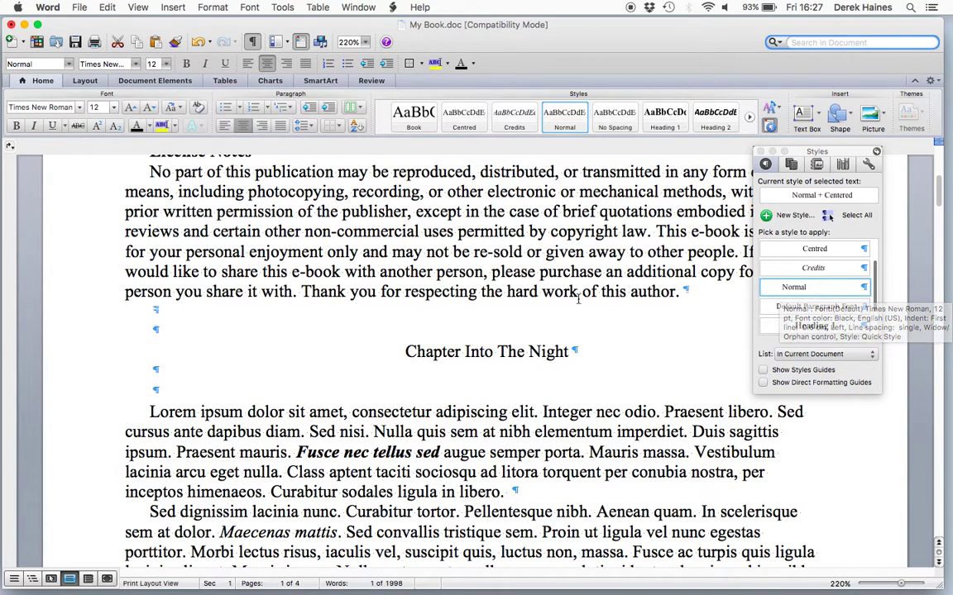
scroll(543, 321, "down", 1)
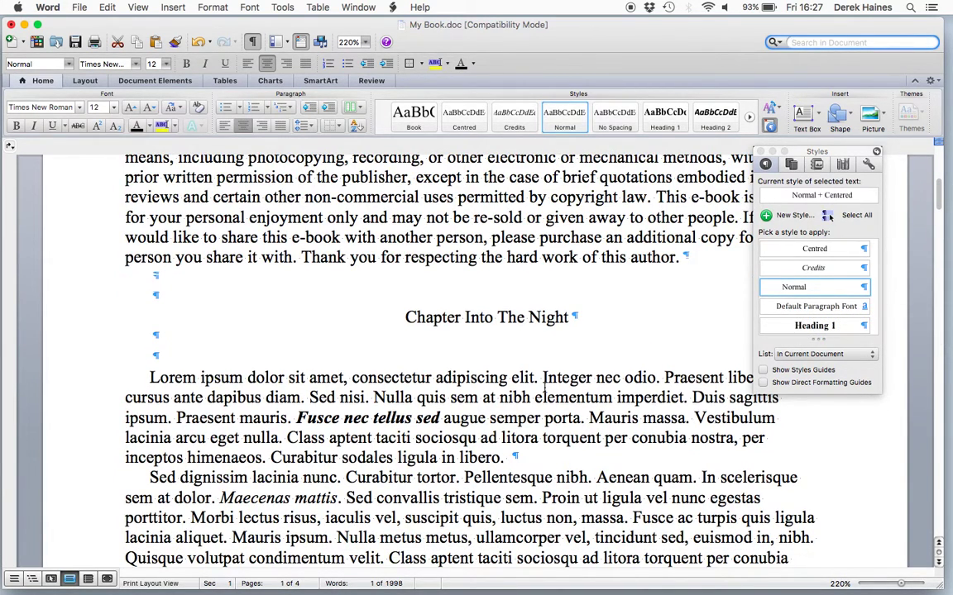
scroll(543, 380, "down", 15)
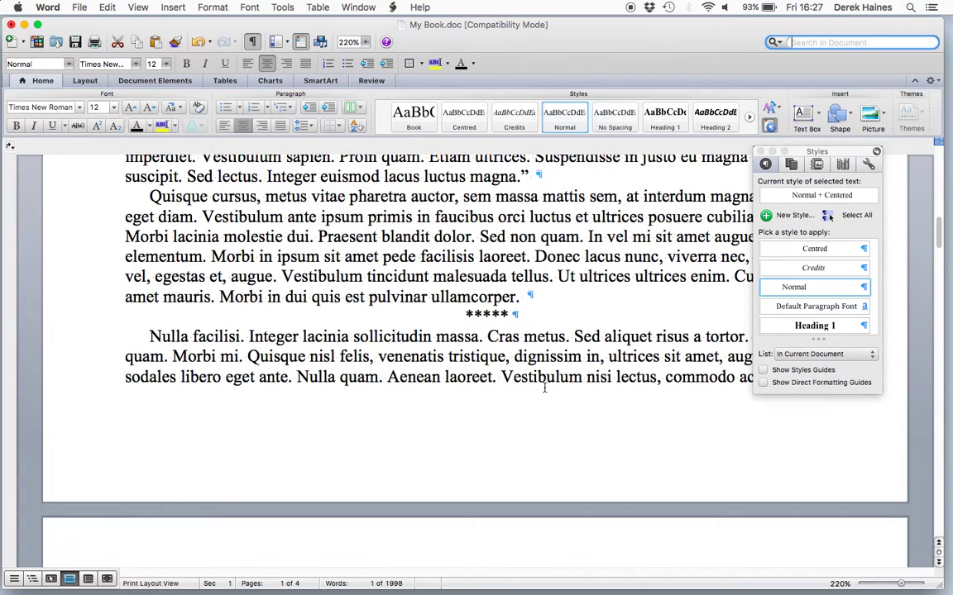
scroll(544, 387, "up", 15)
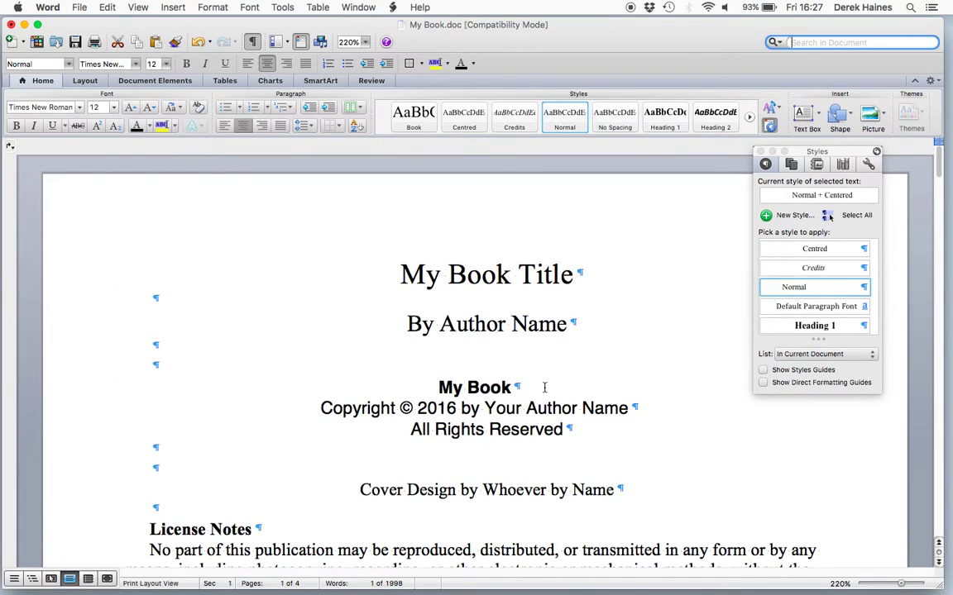
Modify the Normal style: Times New Roman 12 pt with a 0.6 cm first-line indent
left_click(863, 289)
left_click(801, 326)
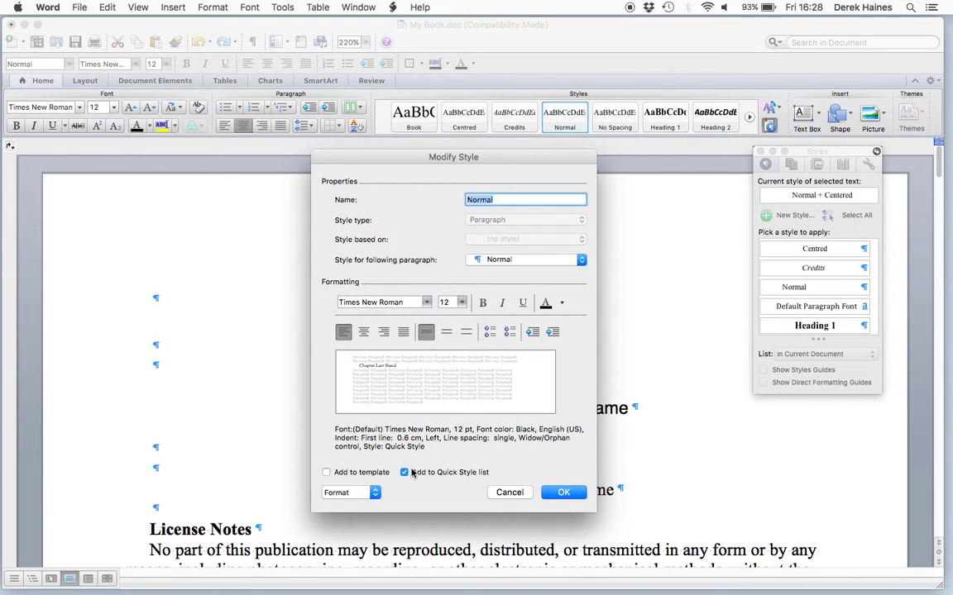
left_click(374, 490)
left_click(371, 393)
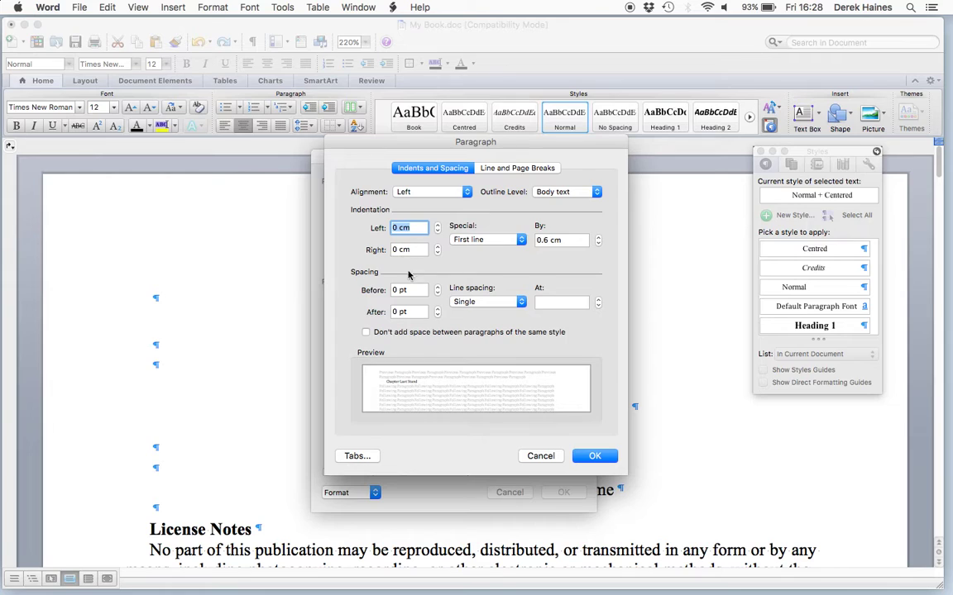
left_click(491, 240)
left_click(488, 240)
left_click(598, 244)
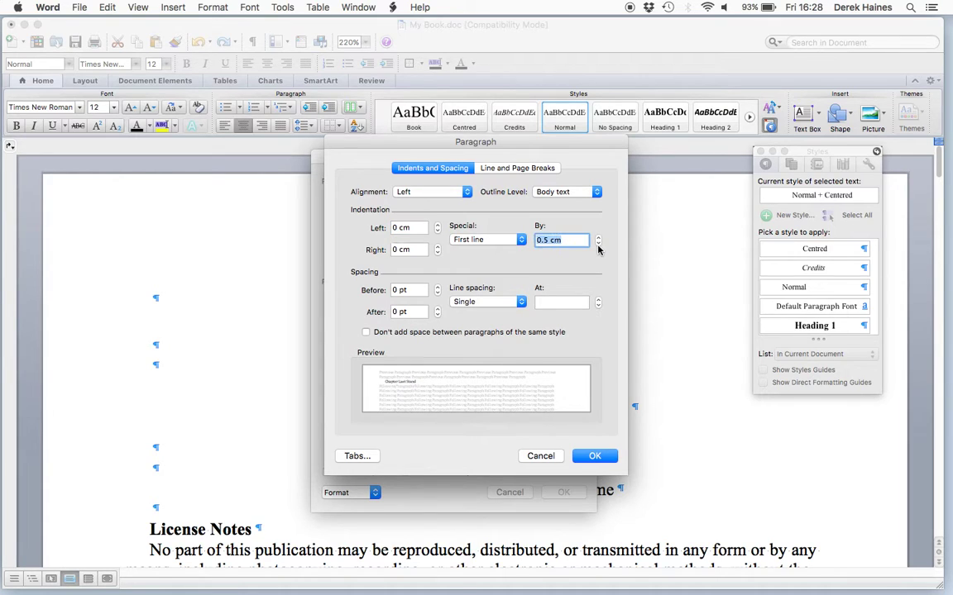
left_click(598, 245)
left_click(589, 455)
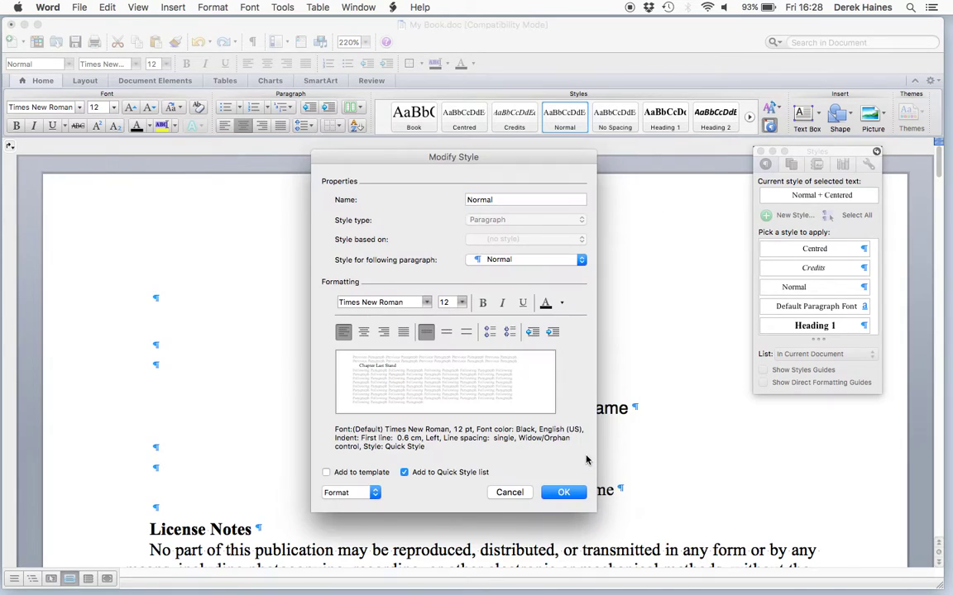
left_click(560, 493)
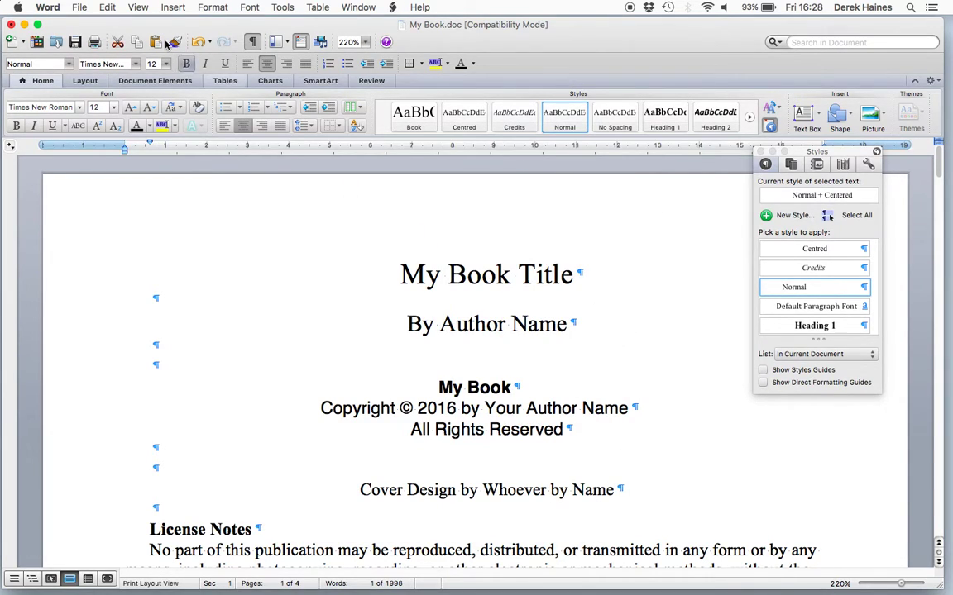
Select all text, apply the Normal style, and review the reformatted chapters
left_click(106, 8)
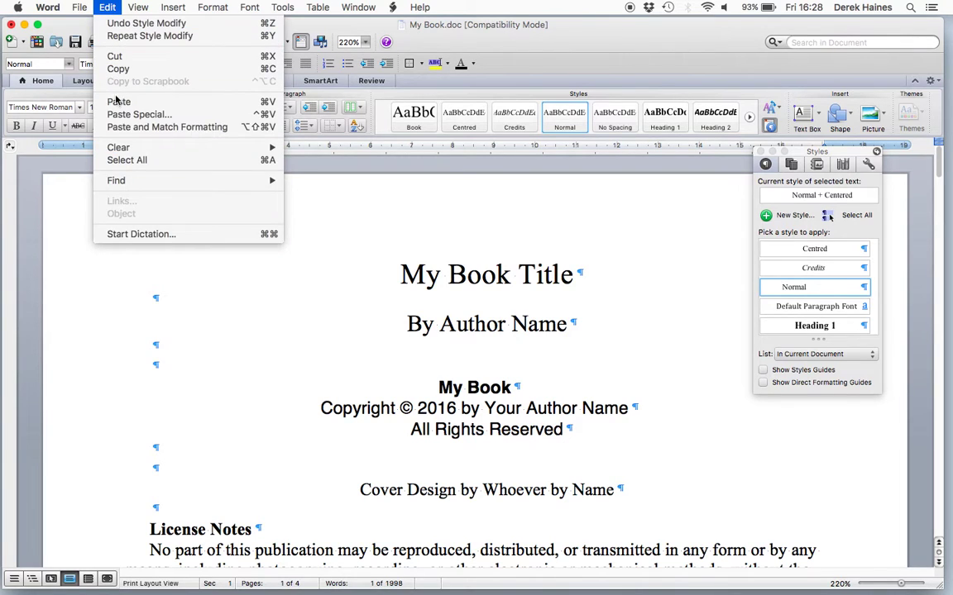
left_click(126, 159)
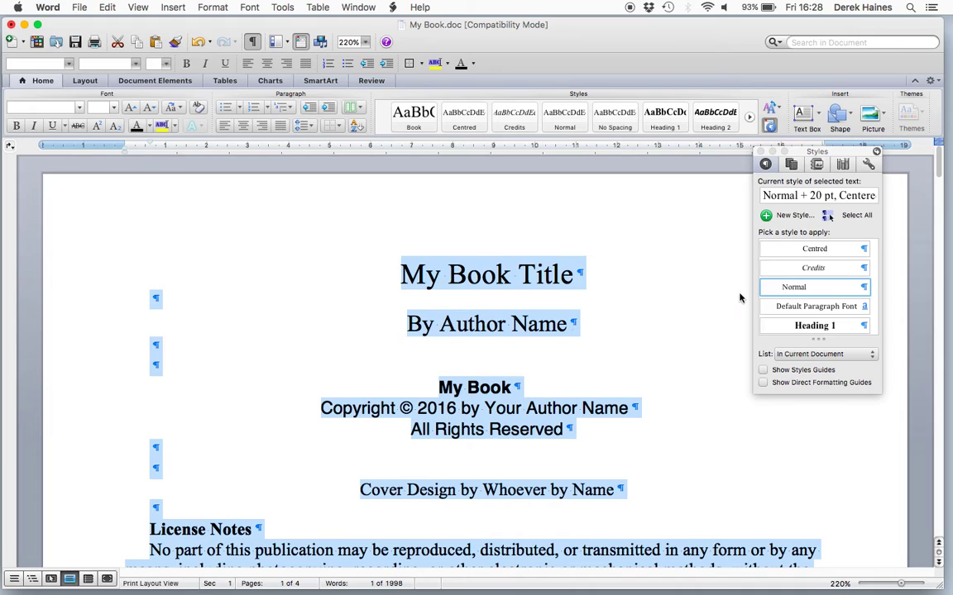
left_click(815, 287)
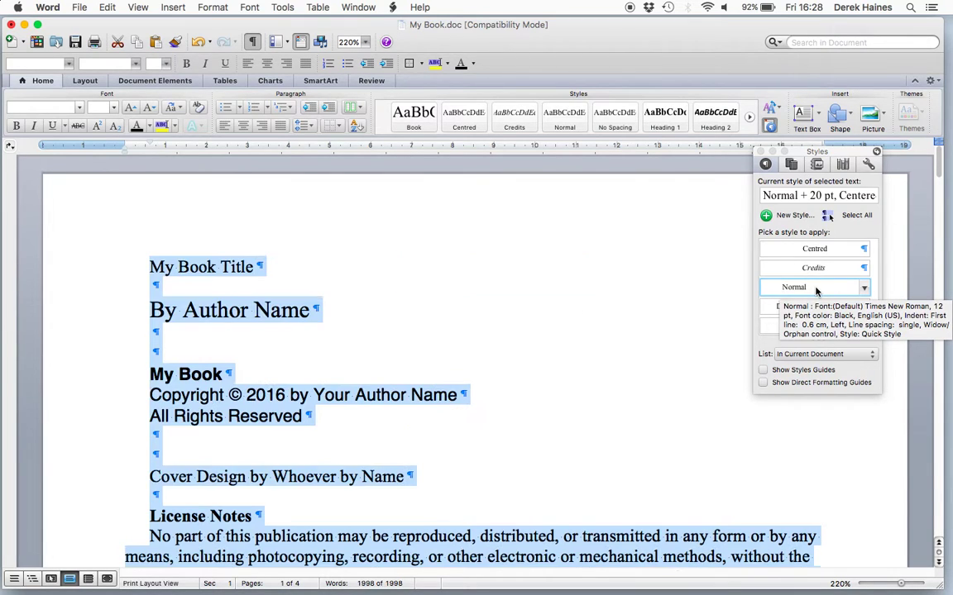
left_click(537, 293)
scroll(538, 294, "down", 10)
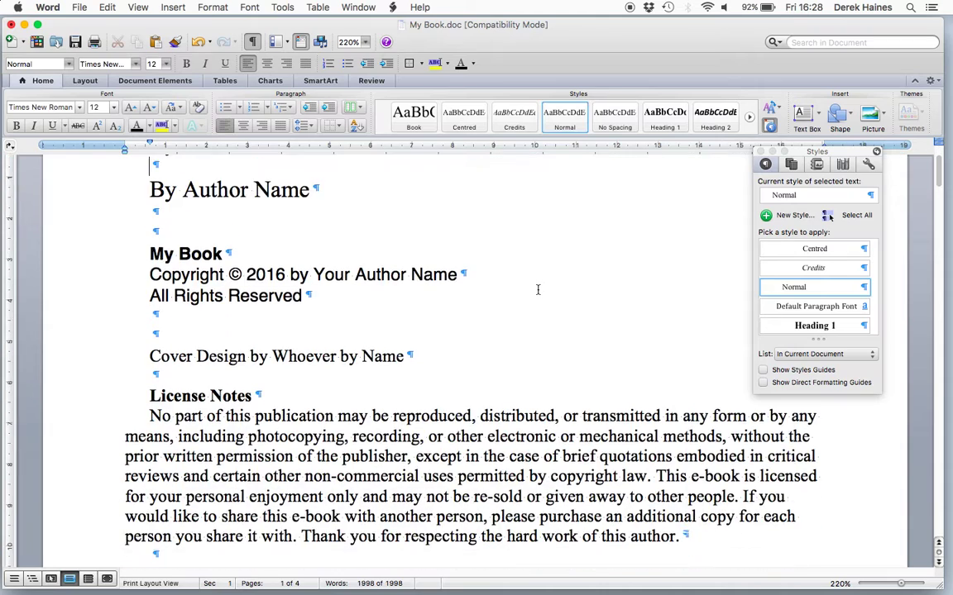
scroll(538, 291, "down", 5)
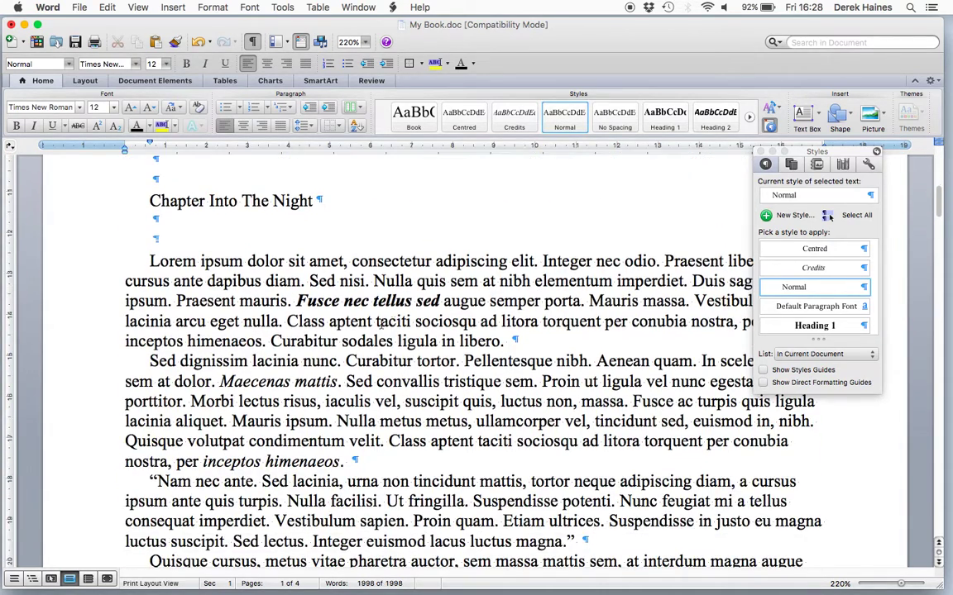
scroll(347, 323, "down", 2)
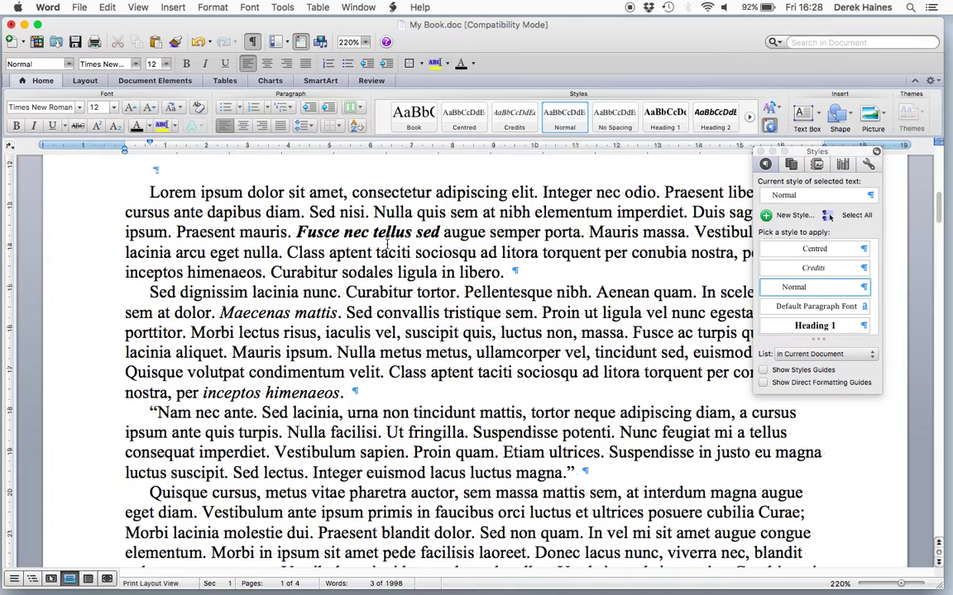
scroll(295, 332, "down", 20)
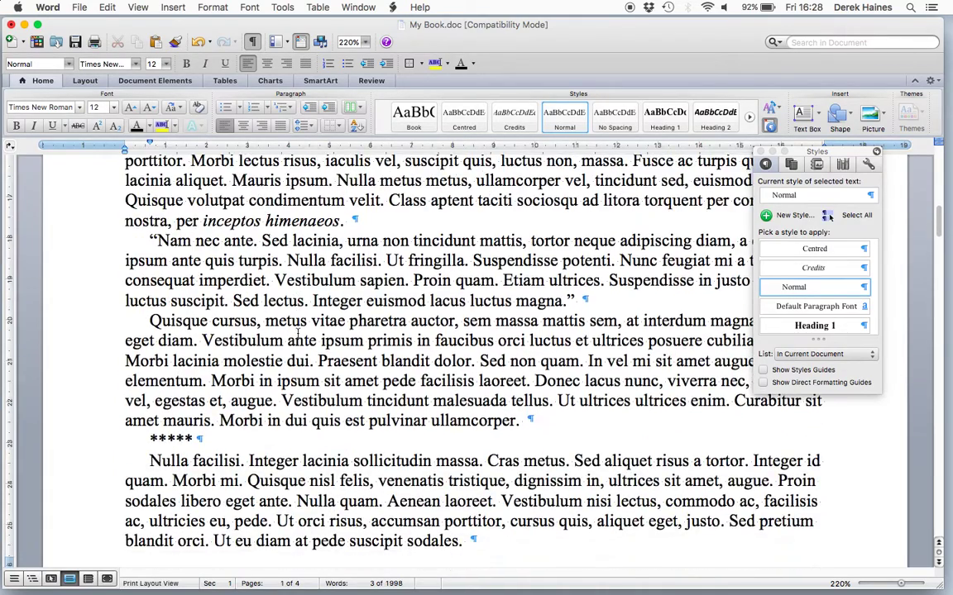
scroll(347, 333, "down", 5)
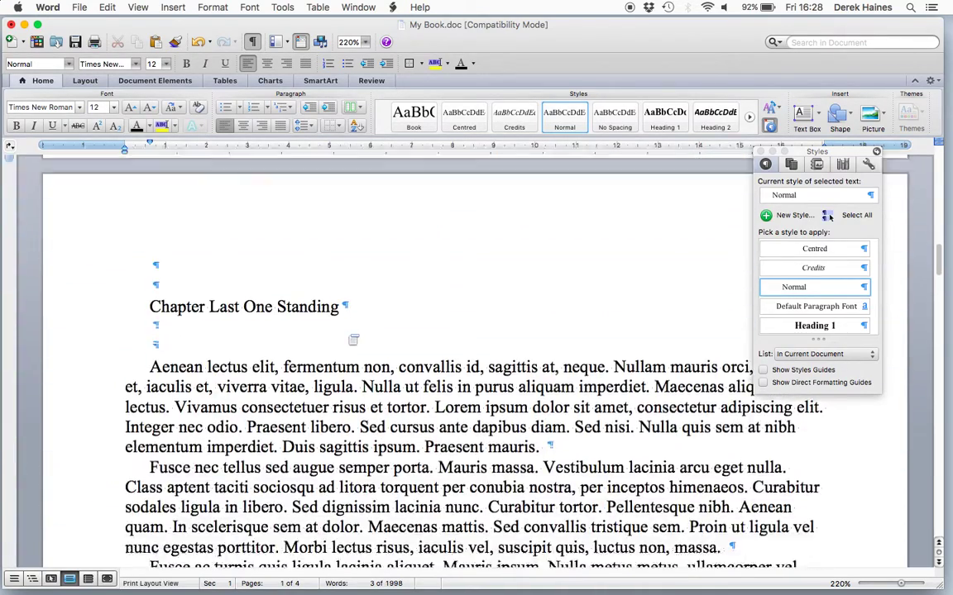
scroll(347, 333, "up", 15)
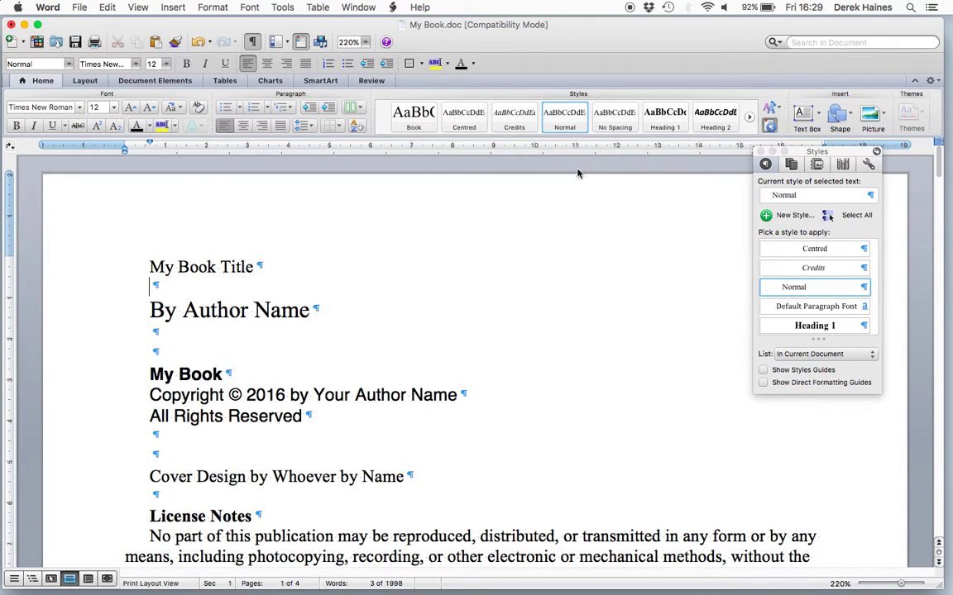
Search the document for the word 'chapter'
left_click(816, 43)
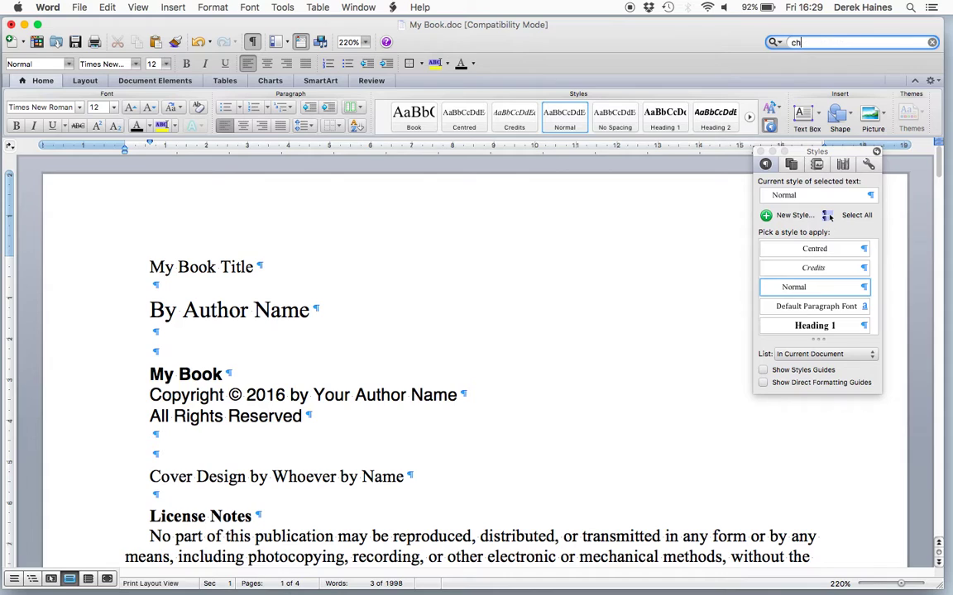
type("cha")
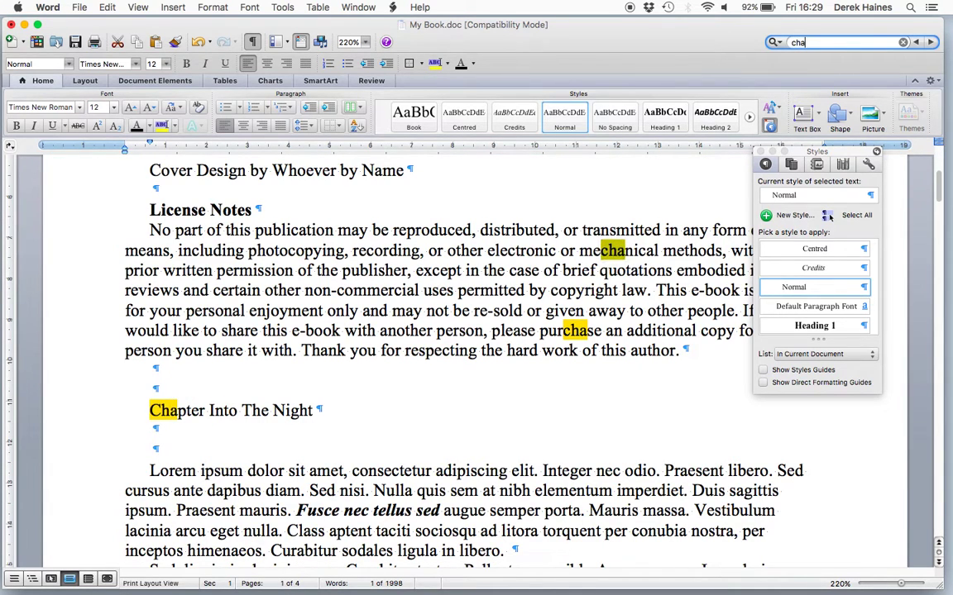
type("pters")
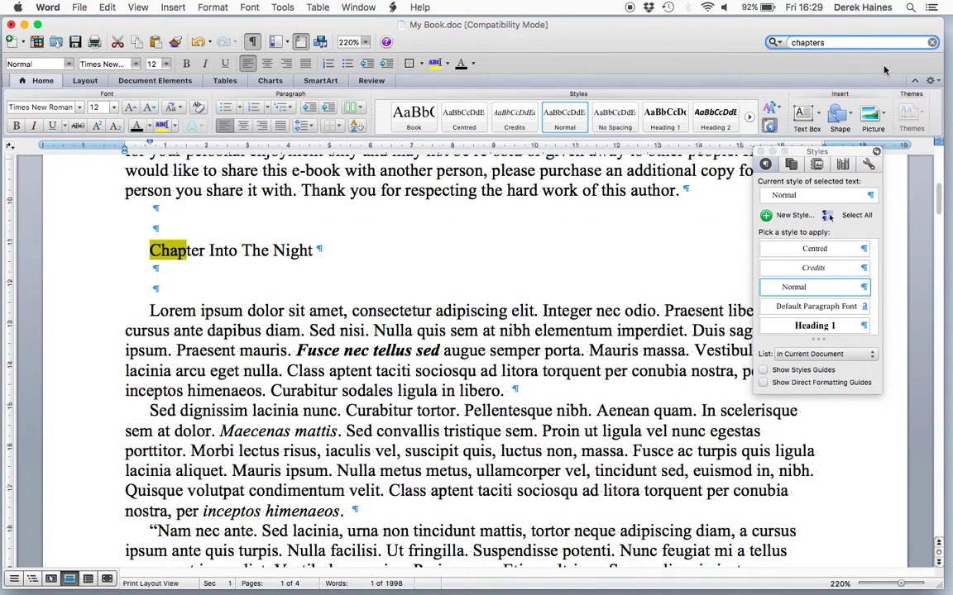
scroll(775, 284, "down", 1)
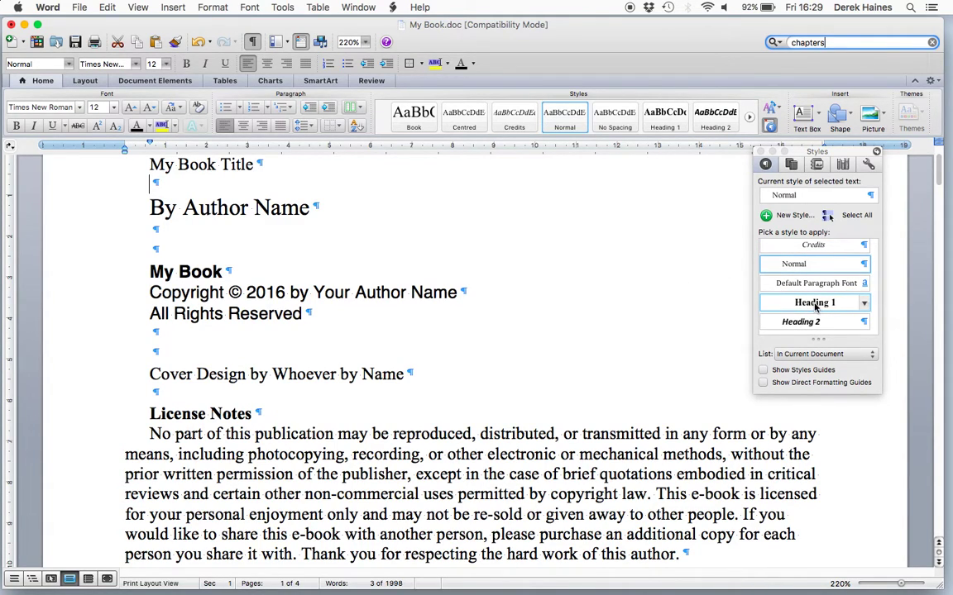
key("super+a")
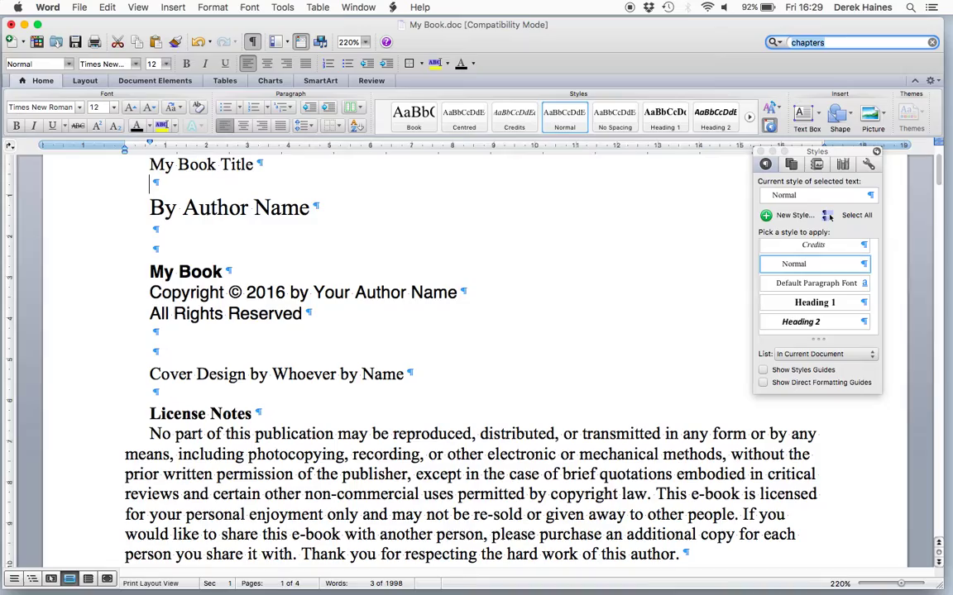
scroll(574, 337, "down", 20)
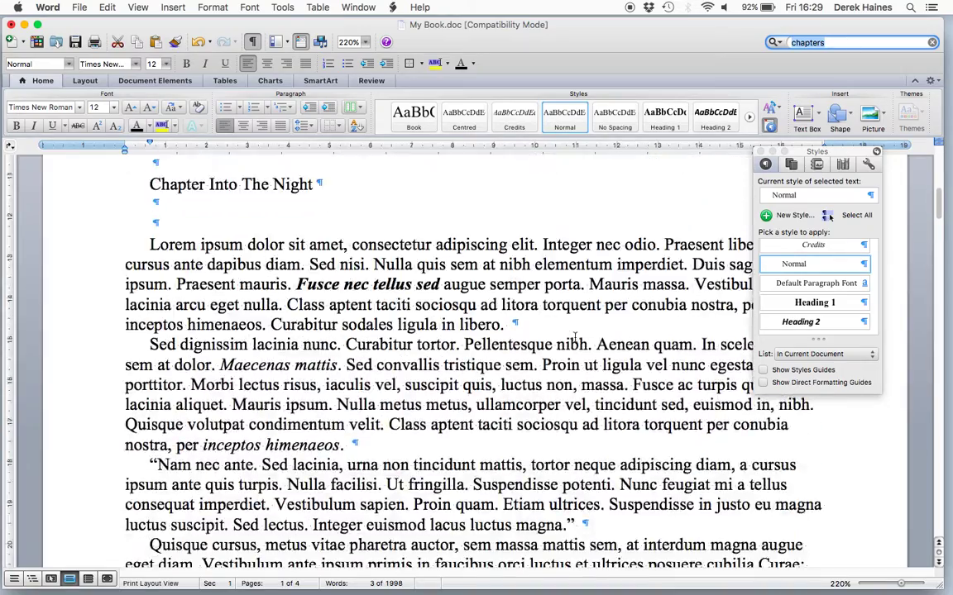
scroll(575, 337, "up", 20)
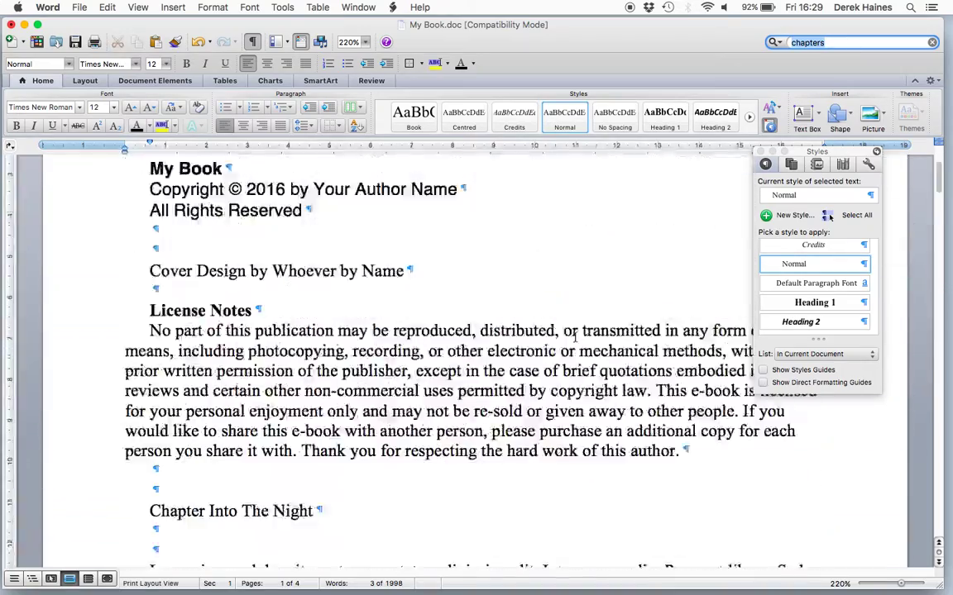
left_click(833, 42)
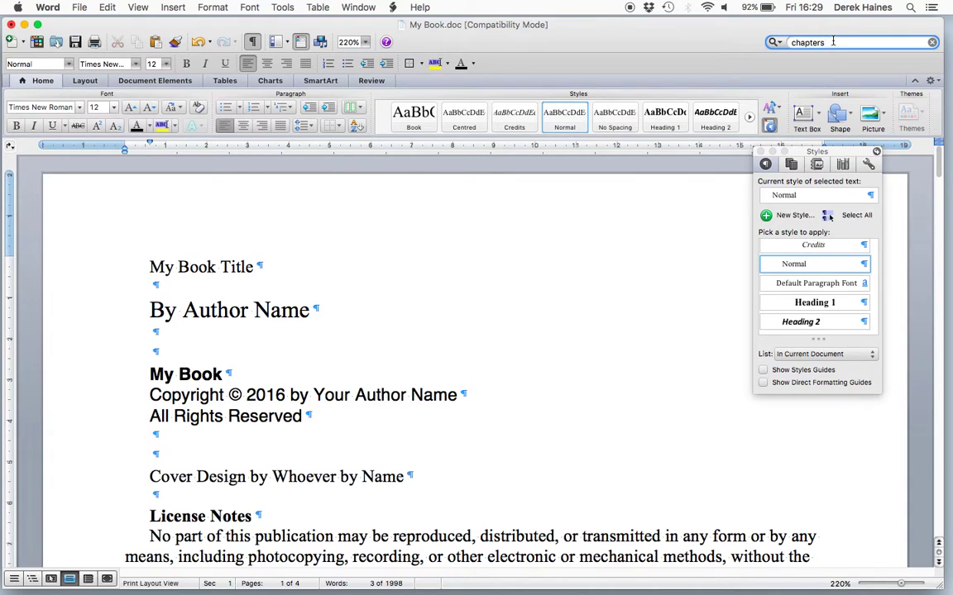
key("Return")
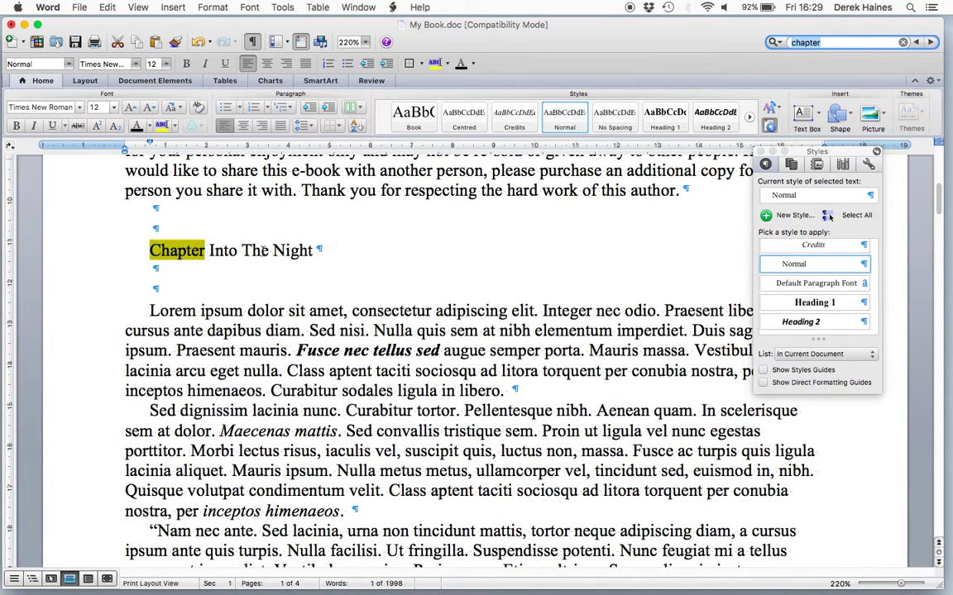
Select the Chapter Into The Night line and apply Heading 1 to it
left_click(149, 254)
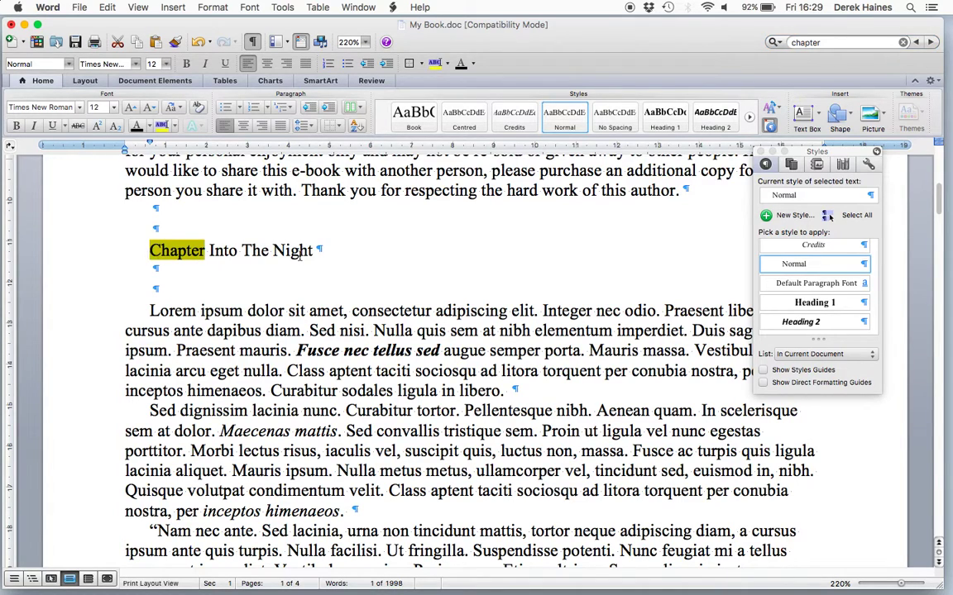
left_click_drag(312, 254, 172, 252)
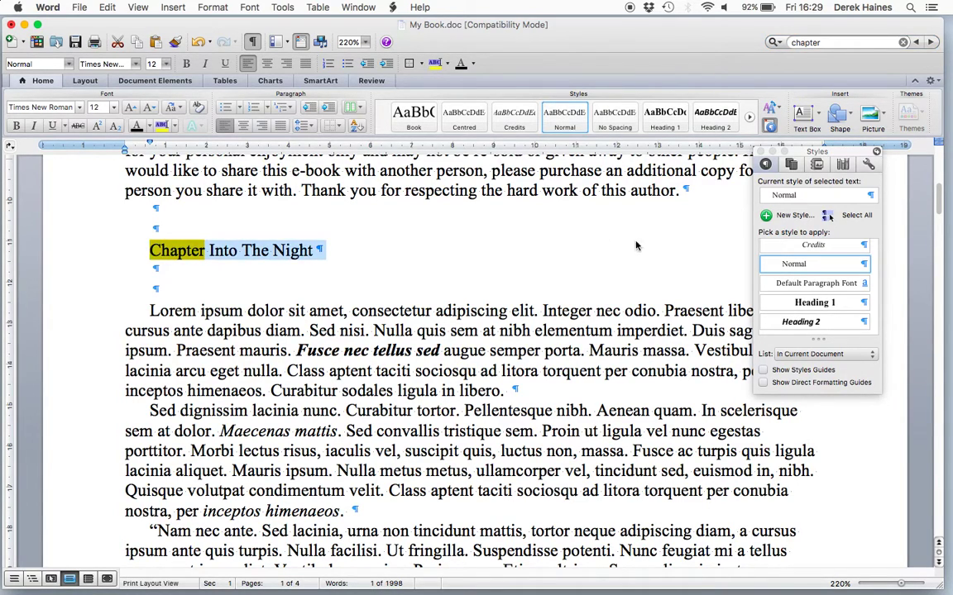
left_click(840, 308)
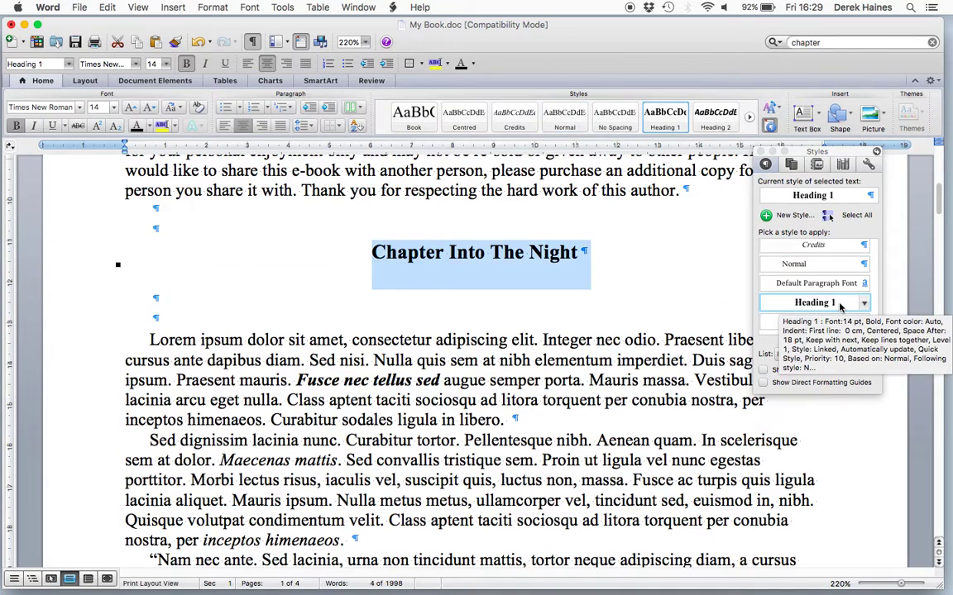
left_click(863, 303)
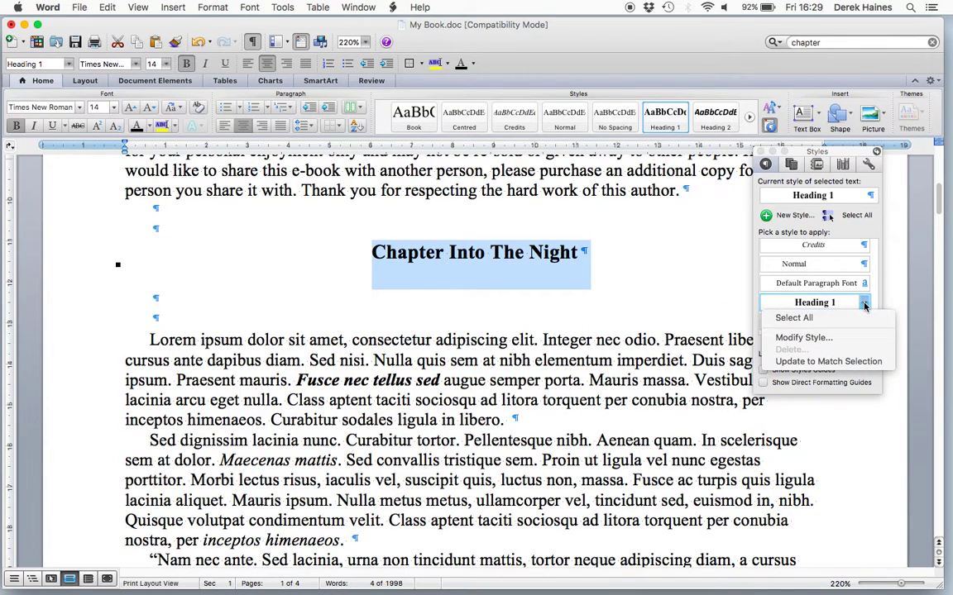
Change the Heading 1 style to 16 pt font with 12 pt spacing after
left_click(813, 338)
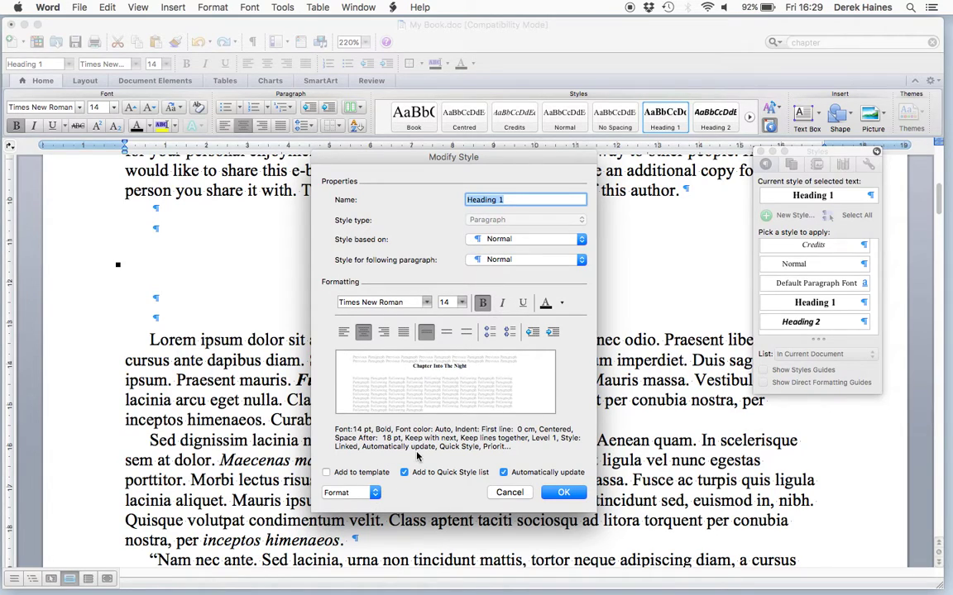
left_click(462, 302)
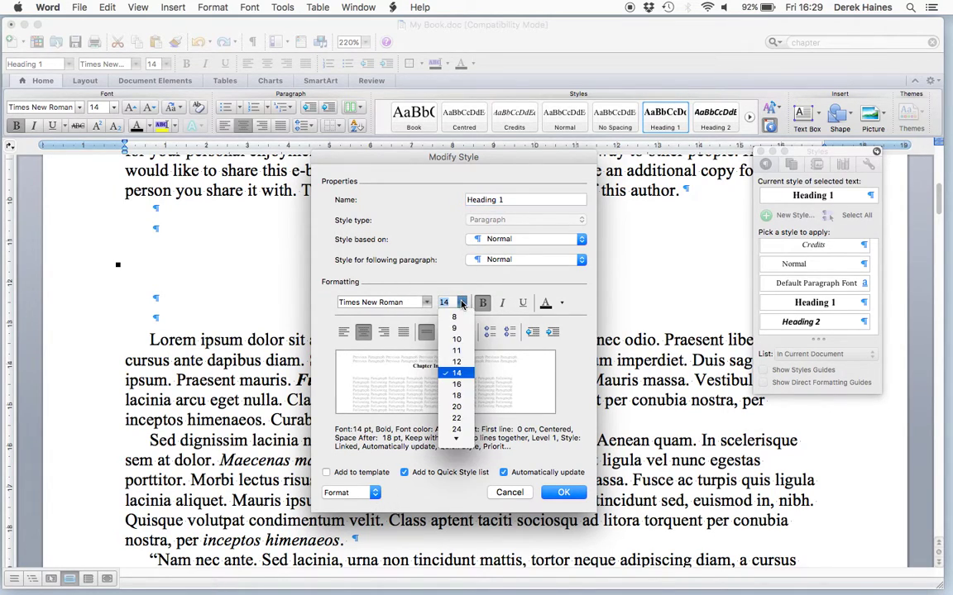
left_click(416, 346)
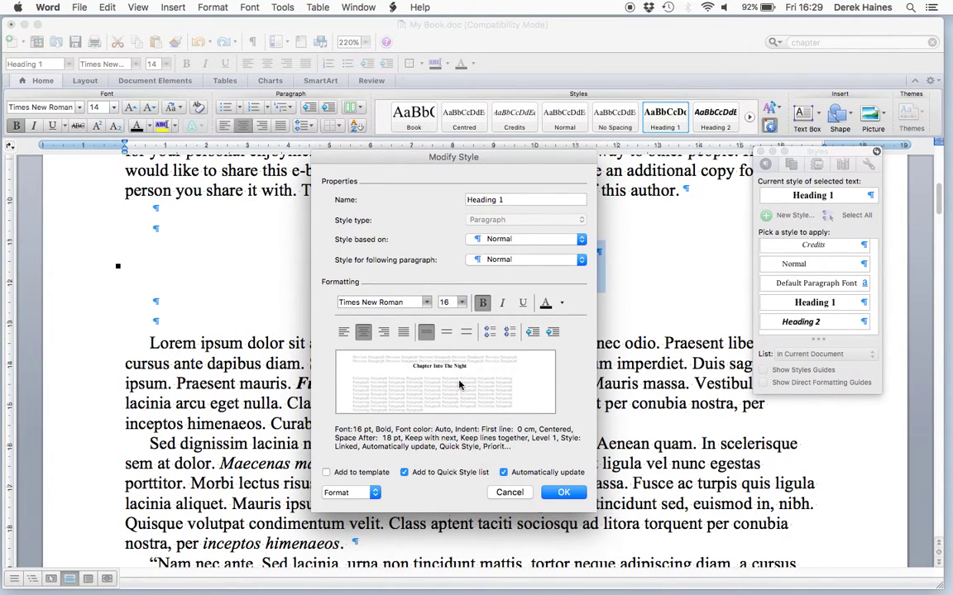
left_click(376, 494)
left_click(323, 351)
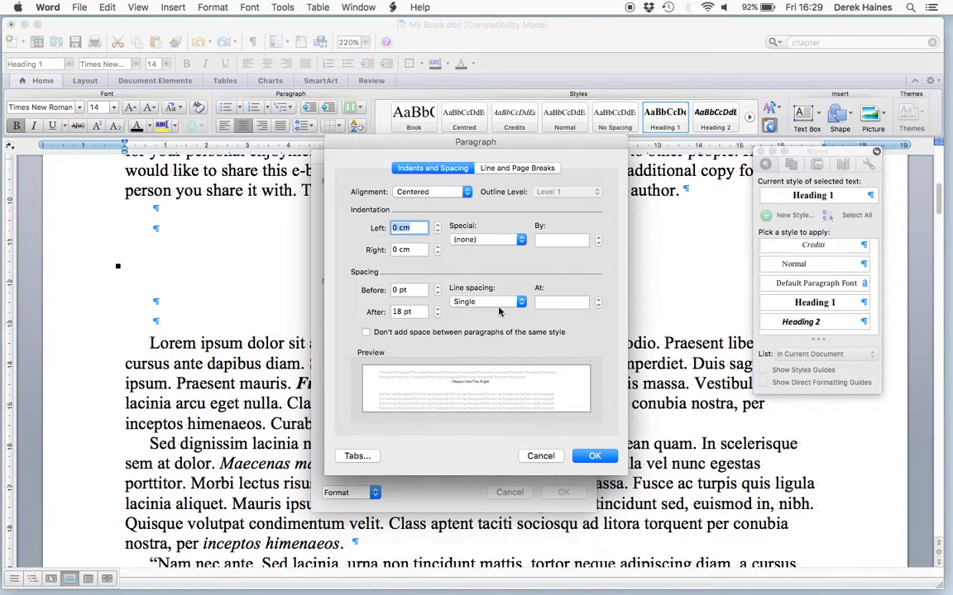
left_click(437, 315)
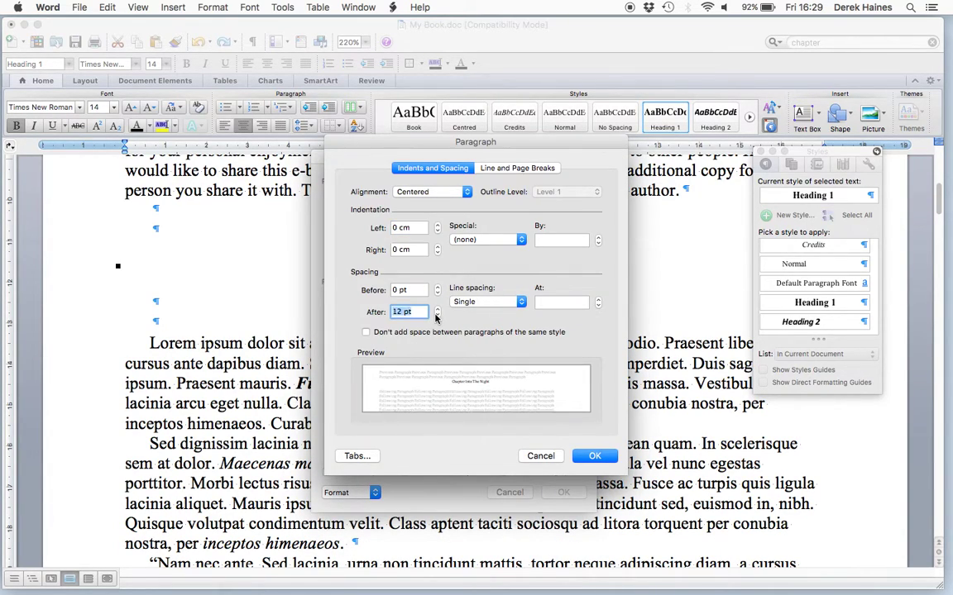
left_click(595, 456)
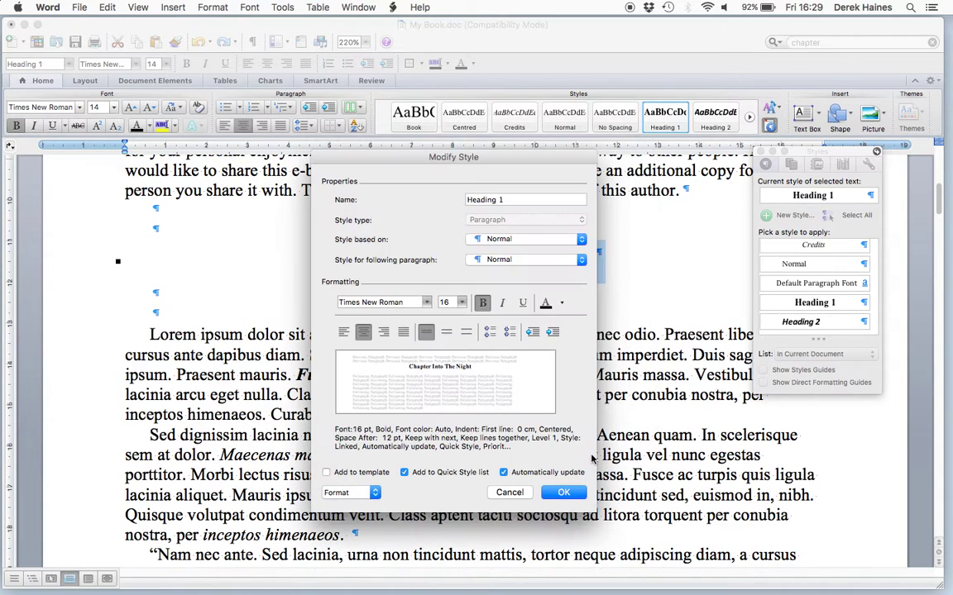
left_click(563, 494)
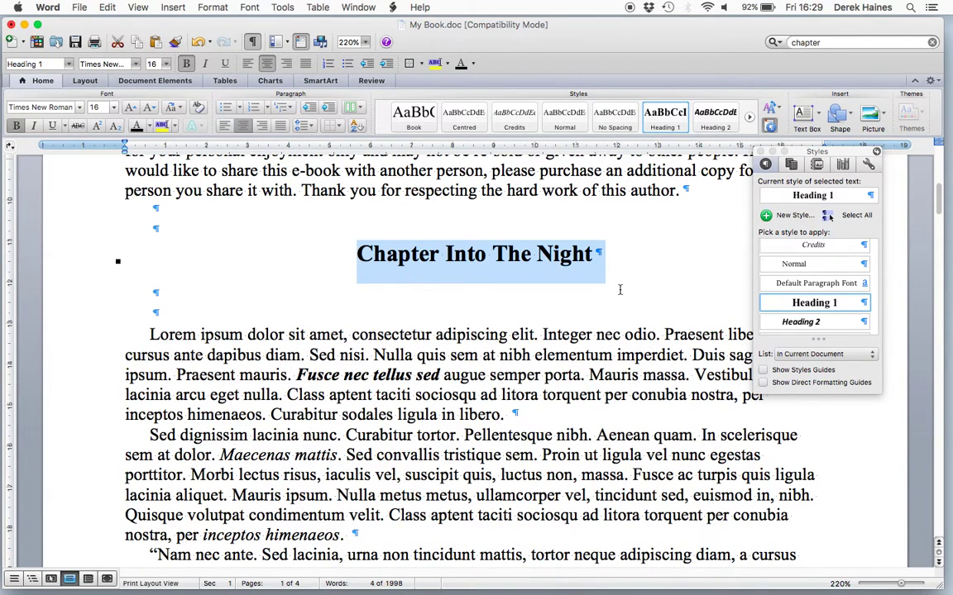
Search for 'Chapter' again and reapply Heading 1 to the Chapter Into The Night heading
left_click(829, 45)
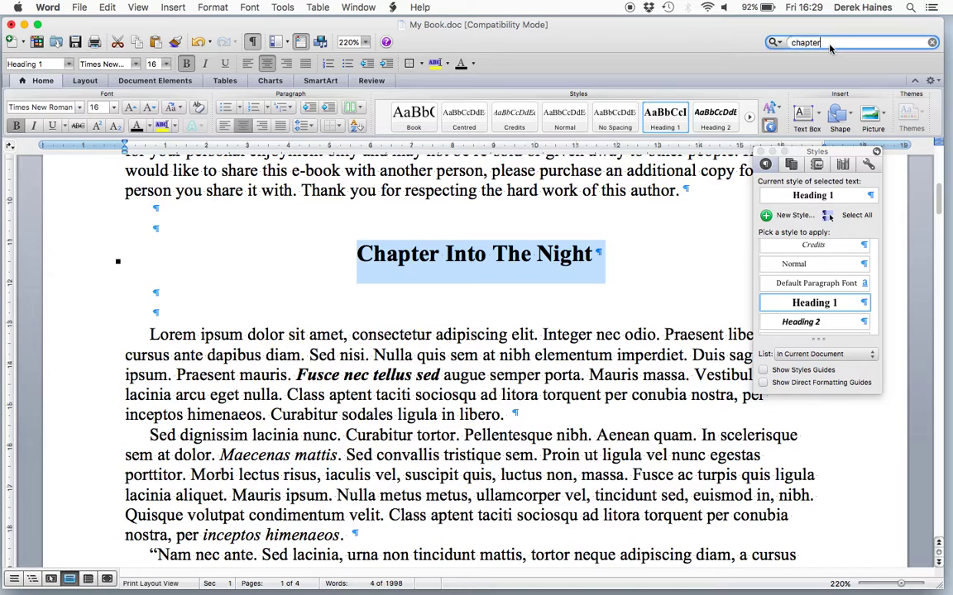
key("Return")
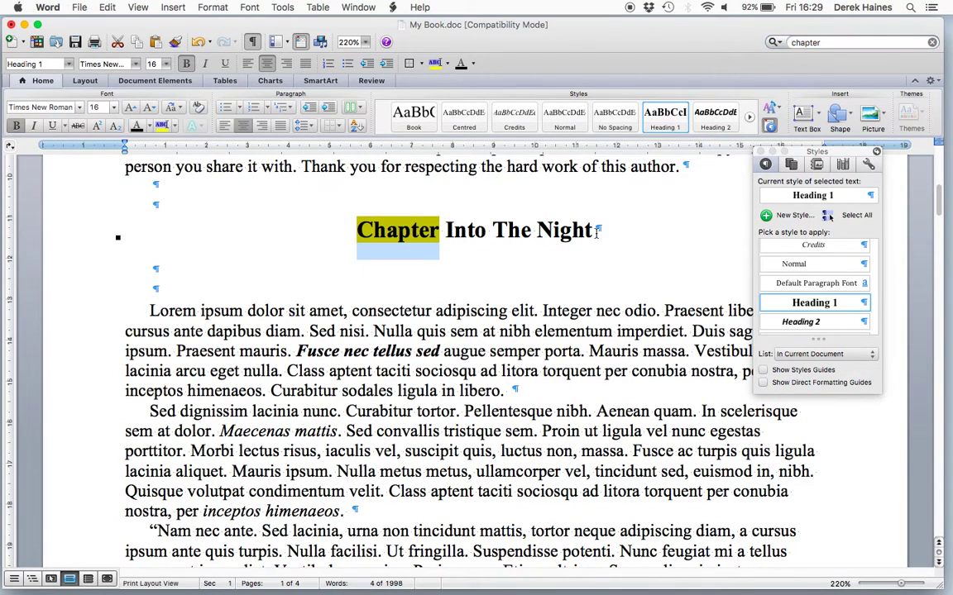
left_click_drag(597, 232, 357, 233)
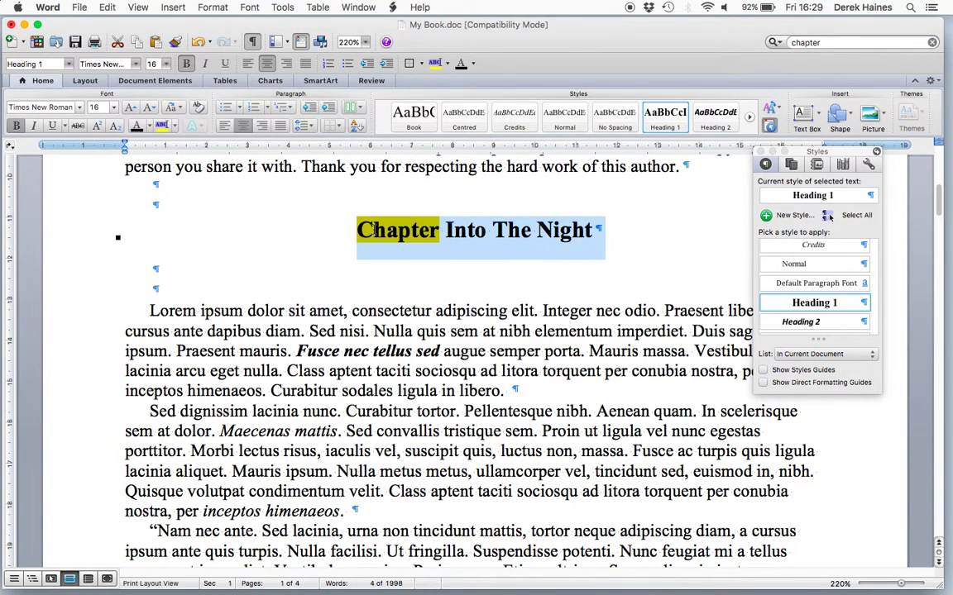
left_click(795, 303)
scroll(626, 287, "down", 15)
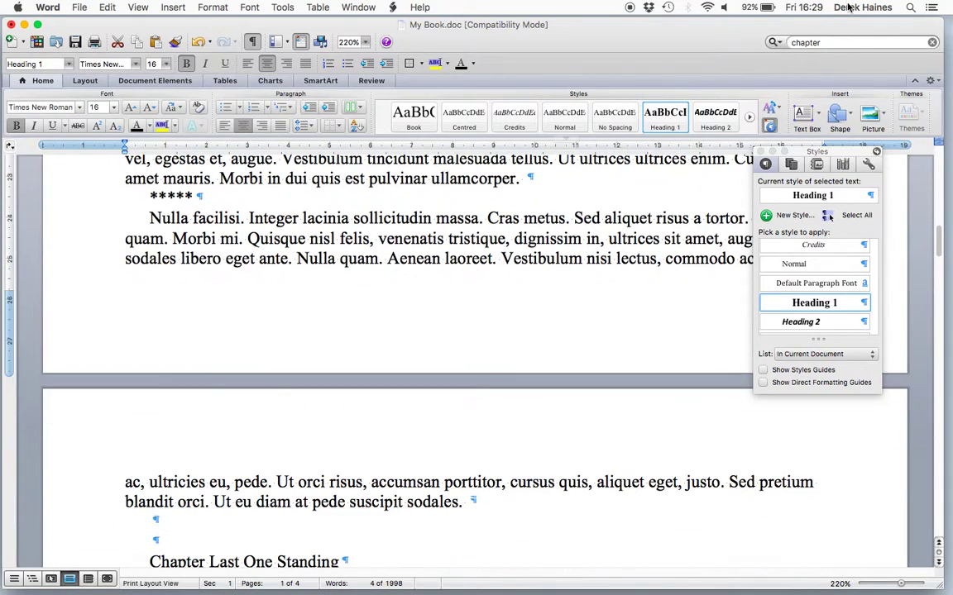
left_click(841, 43)
key("Return")
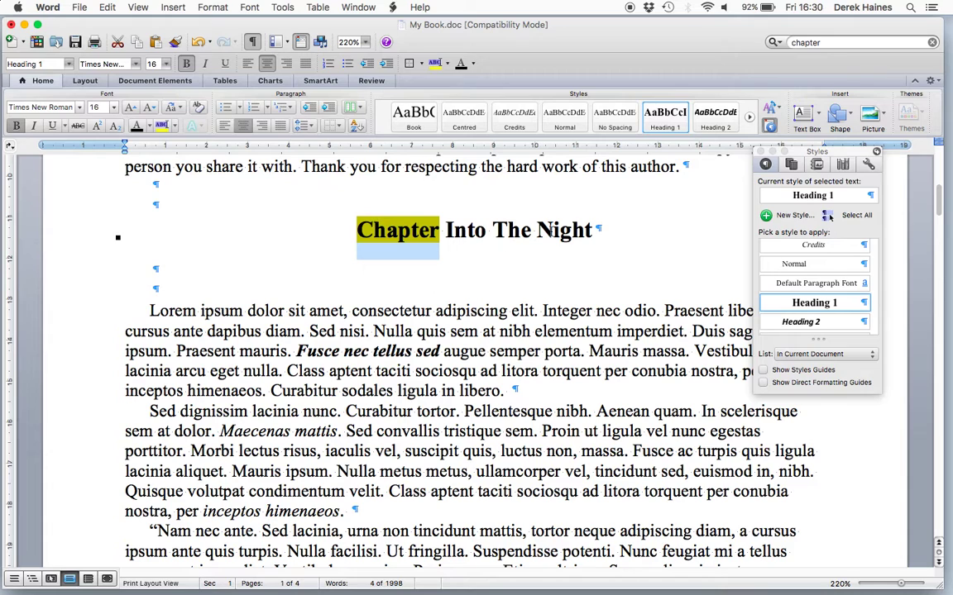
triple_click(391, 230)
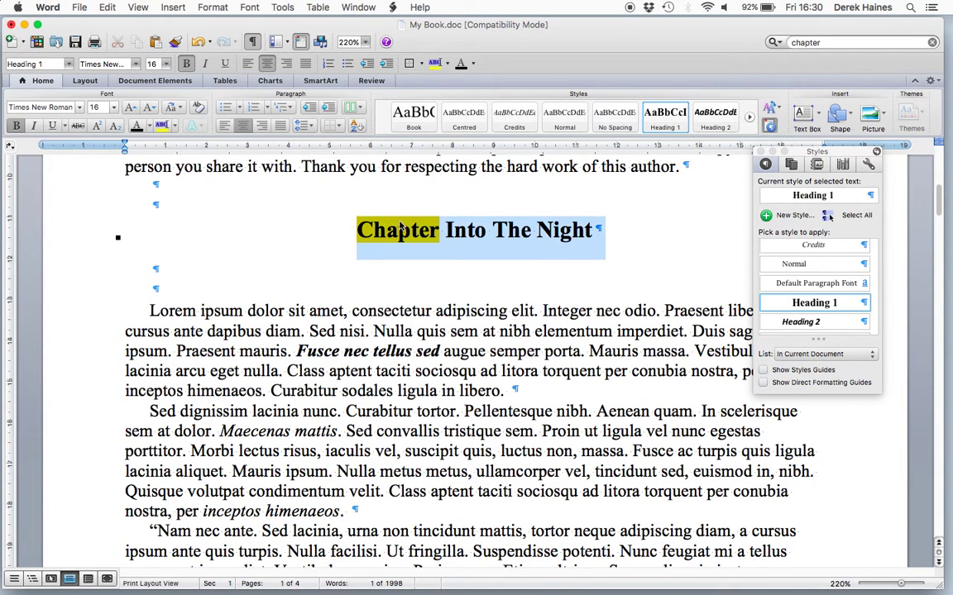
scroll(597, 301, "down", 15)
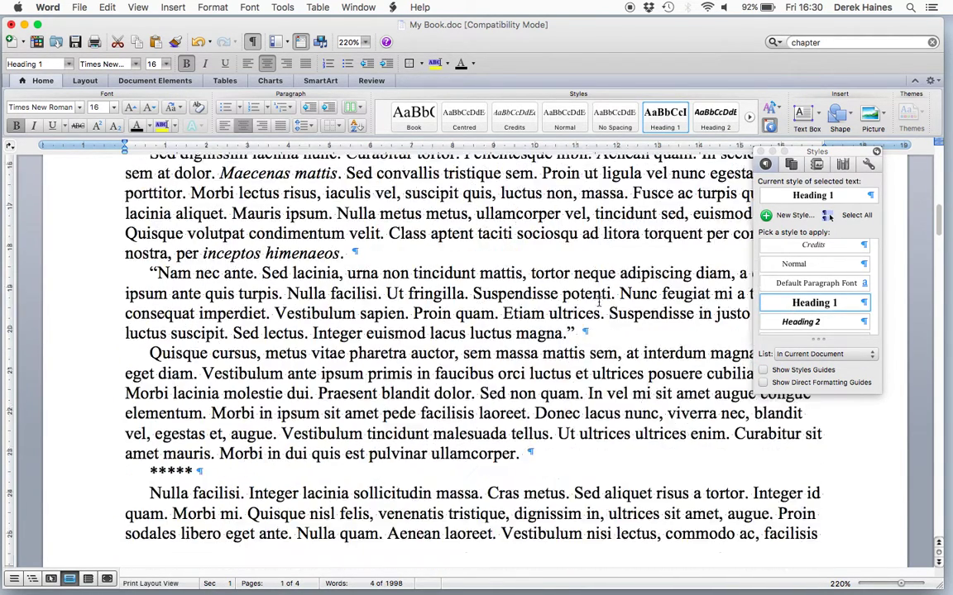
scroll(597, 304, "down", 2)
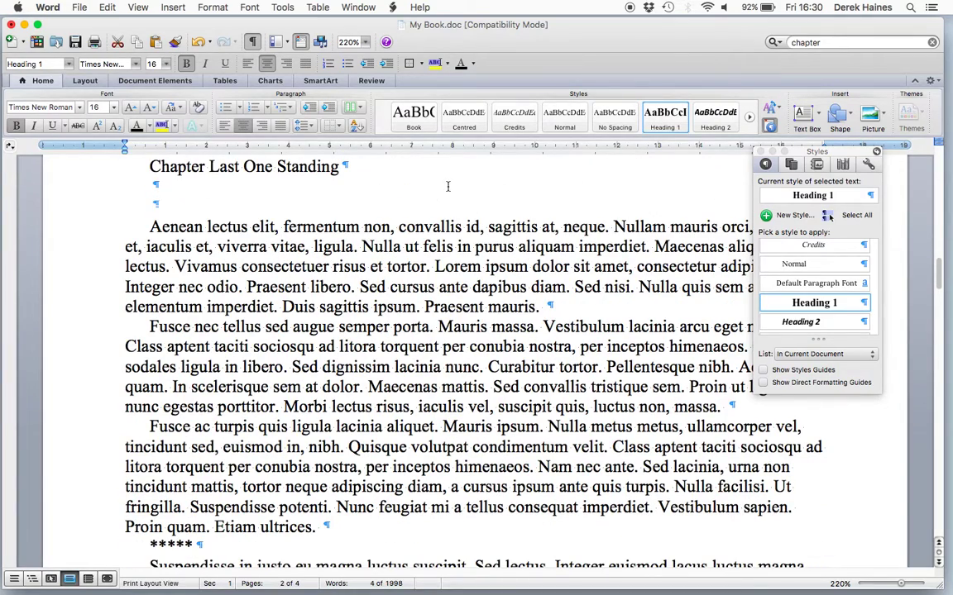
scroll(447, 186, "up", 2)
Apply Heading 1 to the Chapter Last One Standing and Chapter When Night Falls headings
triple_click(314, 185)
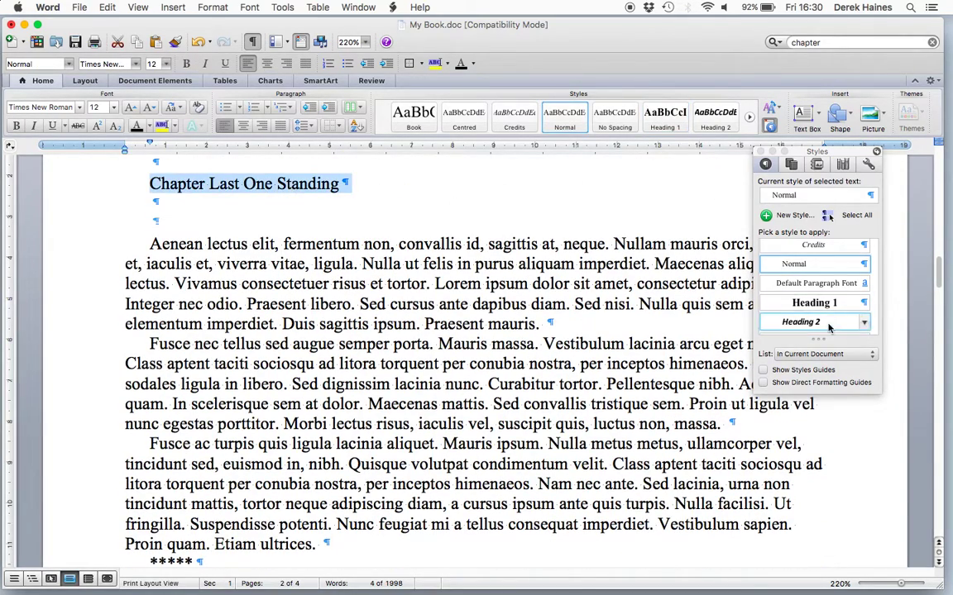
left_click(815, 303)
scroll(570, 321, "down", 10)
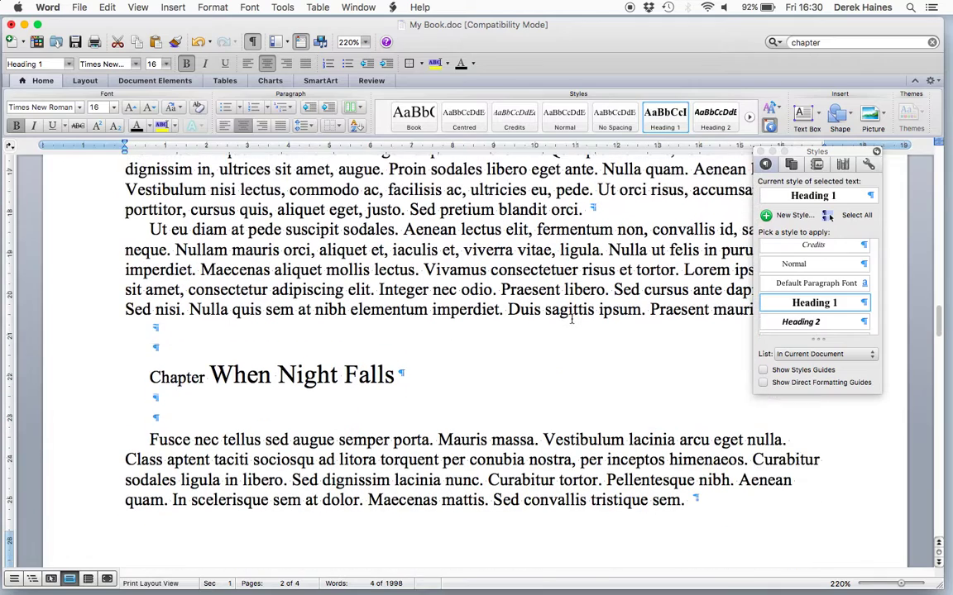
scroll(570, 321, "down", 2)
double_click(332, 341)
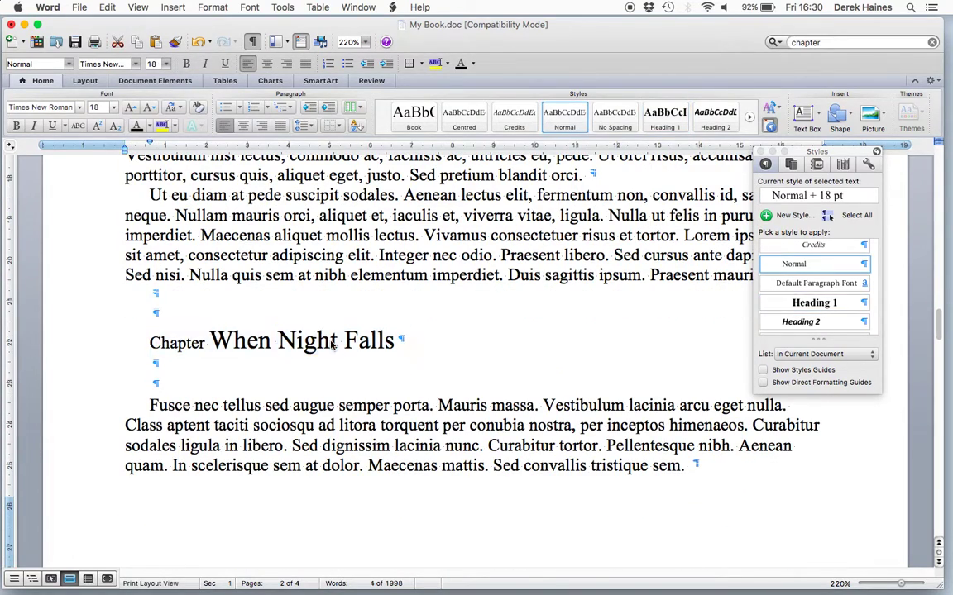
double_click(335, 344)
left_click_drag(398, 342, 149, 342)
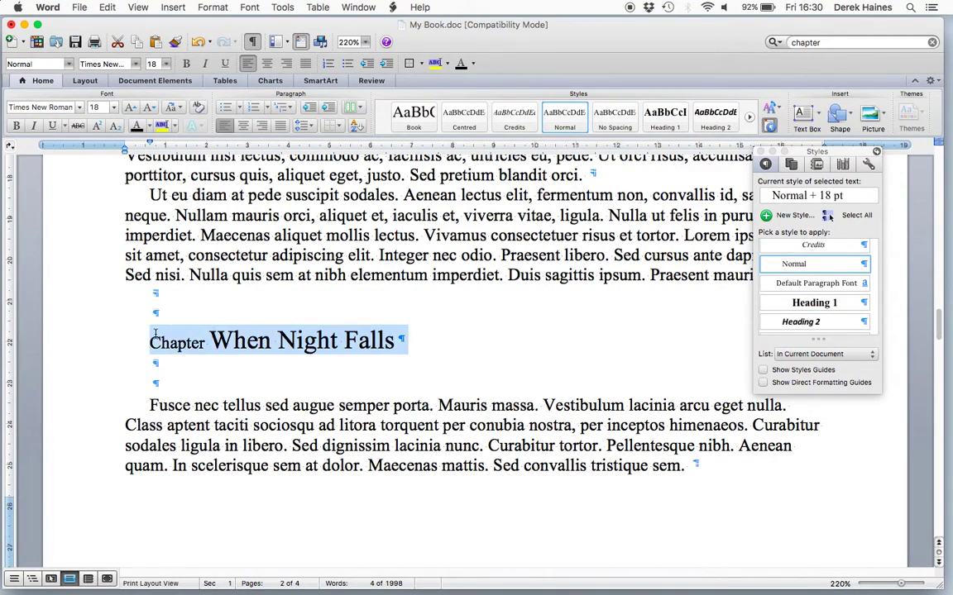
left_click(850, 303)
Apply Heading 1 to the Chapter Last Stand and Chapter About the Author headings
scroll(579, 333, "down", 10)
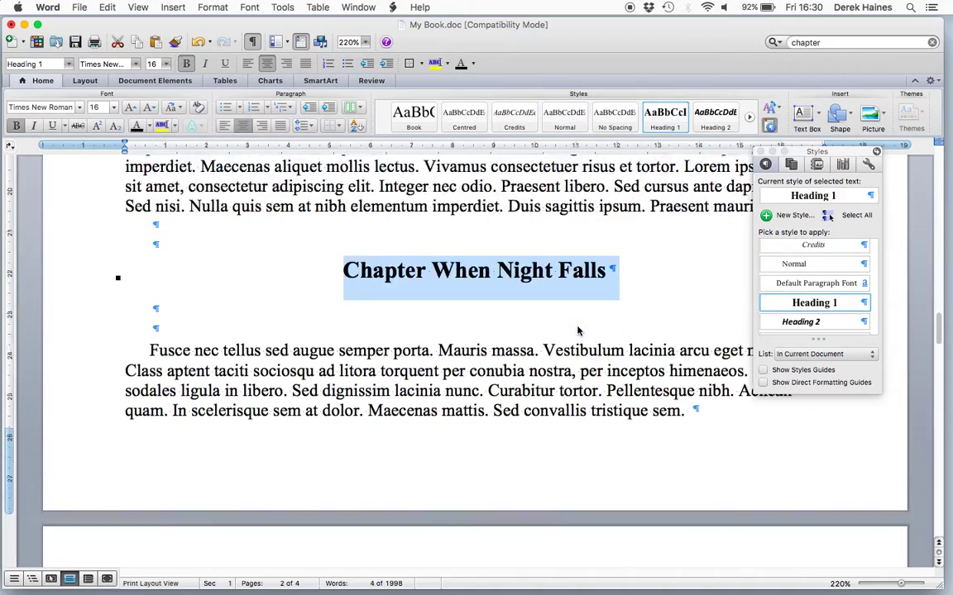
scroll(579, 331, "down", 5)
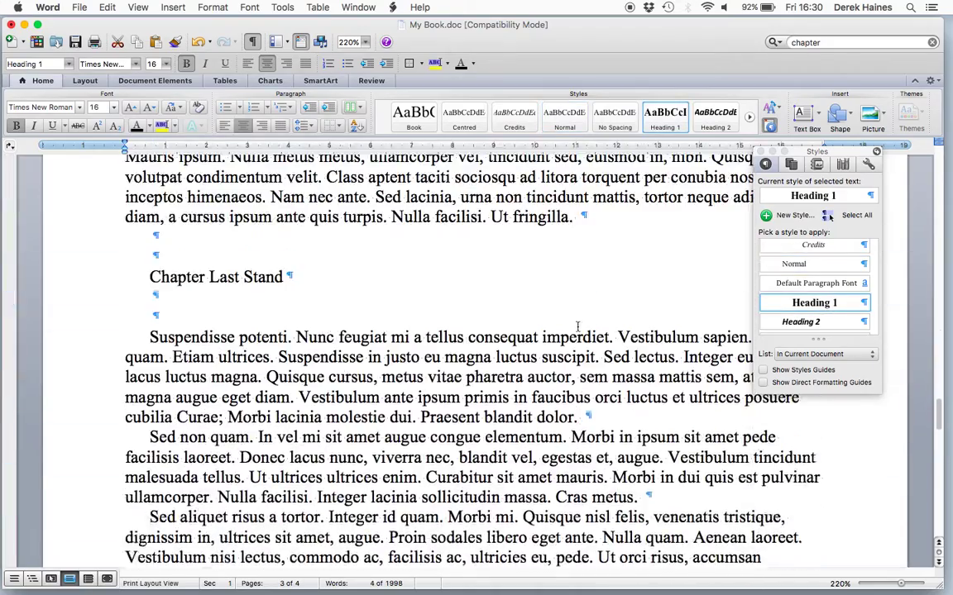
scroll(294, 347, "up", 1)
left_click_drag(289, 295, 149, 296)
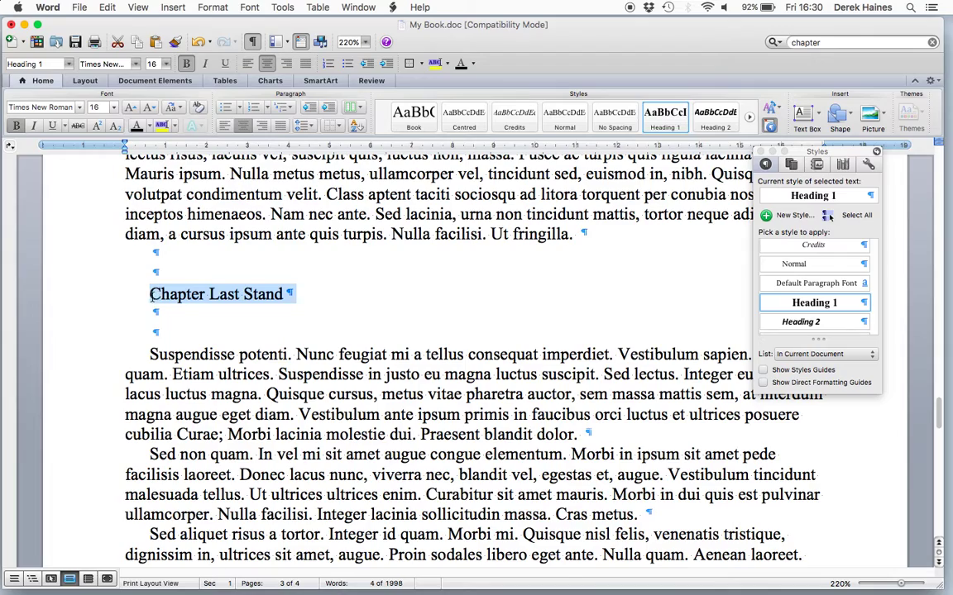
left_click(800, 302)
scroll(567, 331, "down", 15)
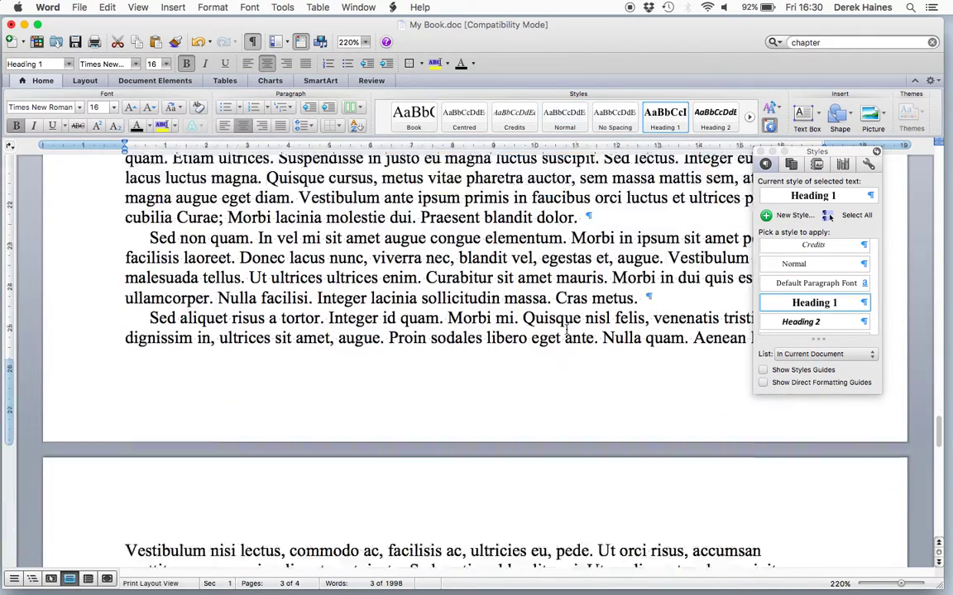
scroll(564, 330, "down", 3)
left_click_drag(358, 317, 141, 299)
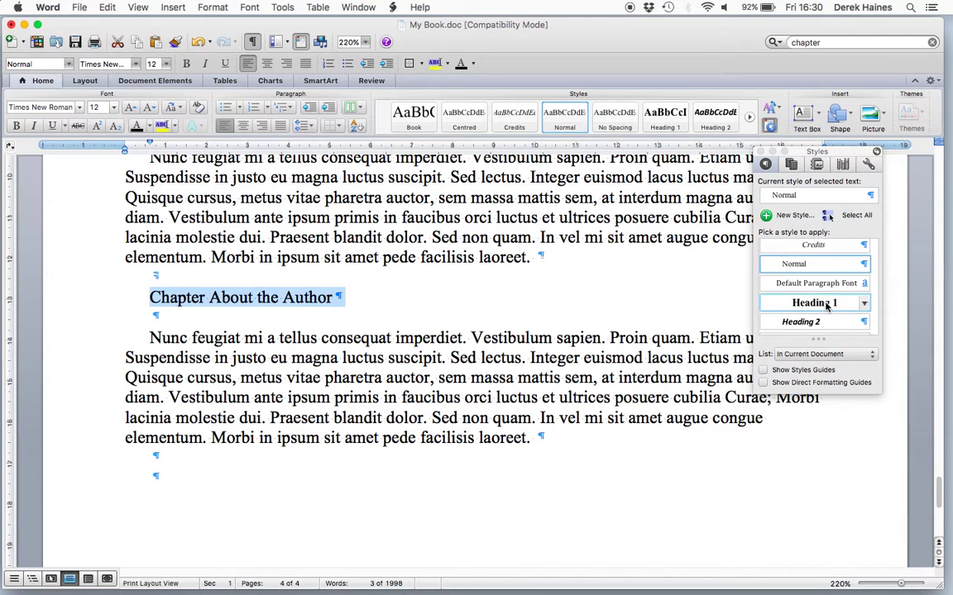
left_click(807, 302)
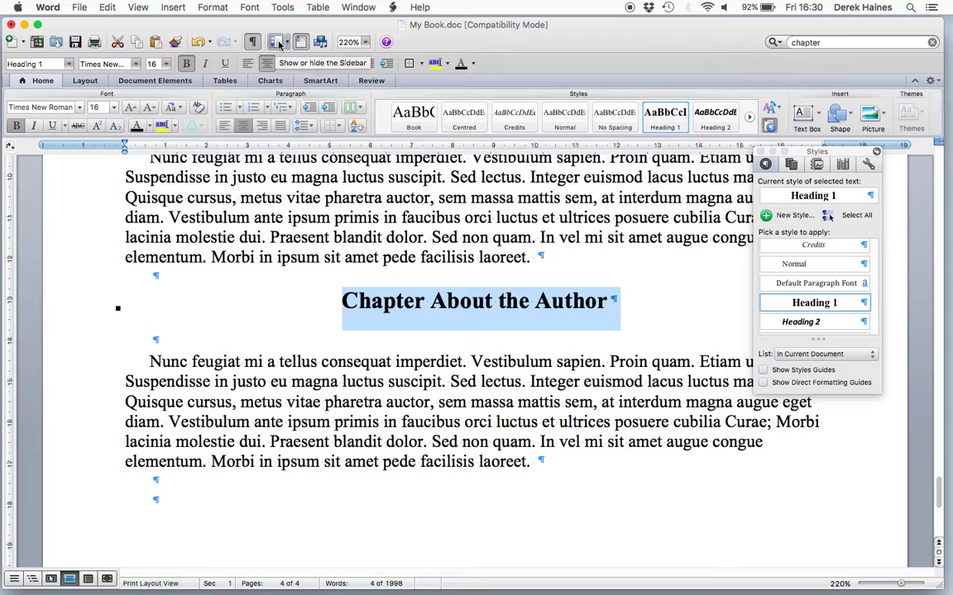
Show the sidebar document map and jump through all five chapters, Into The Night to About the Author
left_click(278, 42)
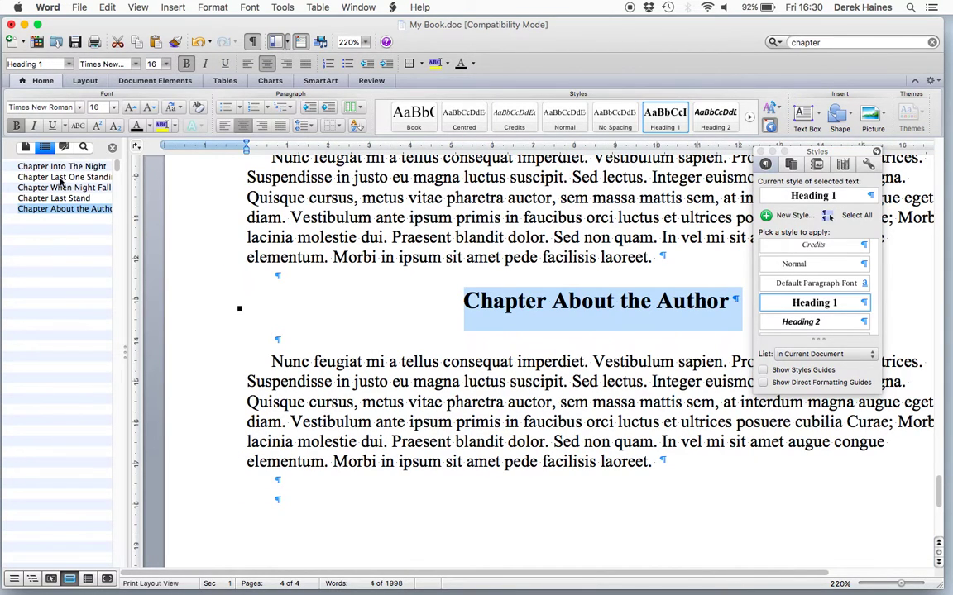
left_click(59, 168)
left_click(58, 178)
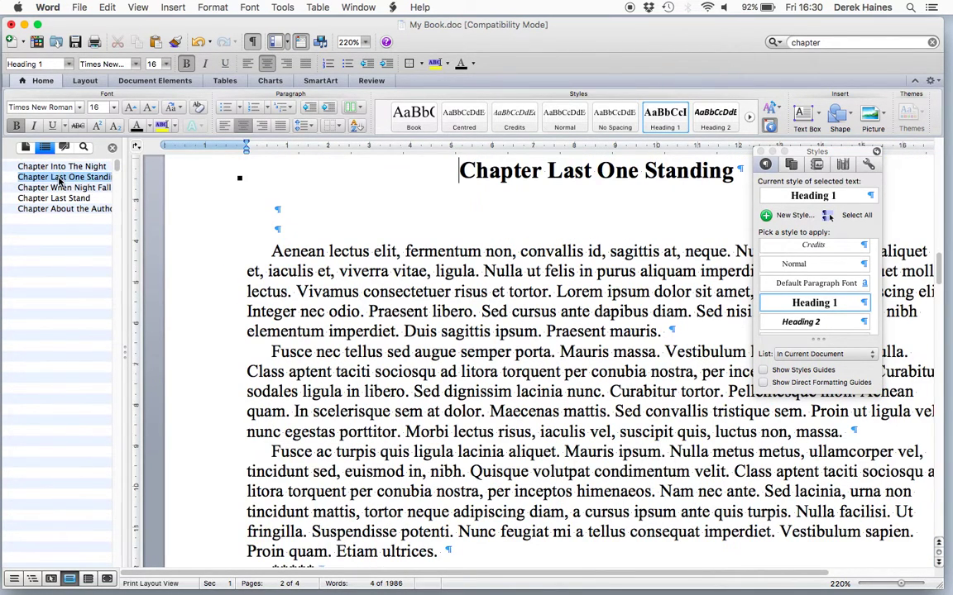
left_click(60, 188)
left_click(60, 199)
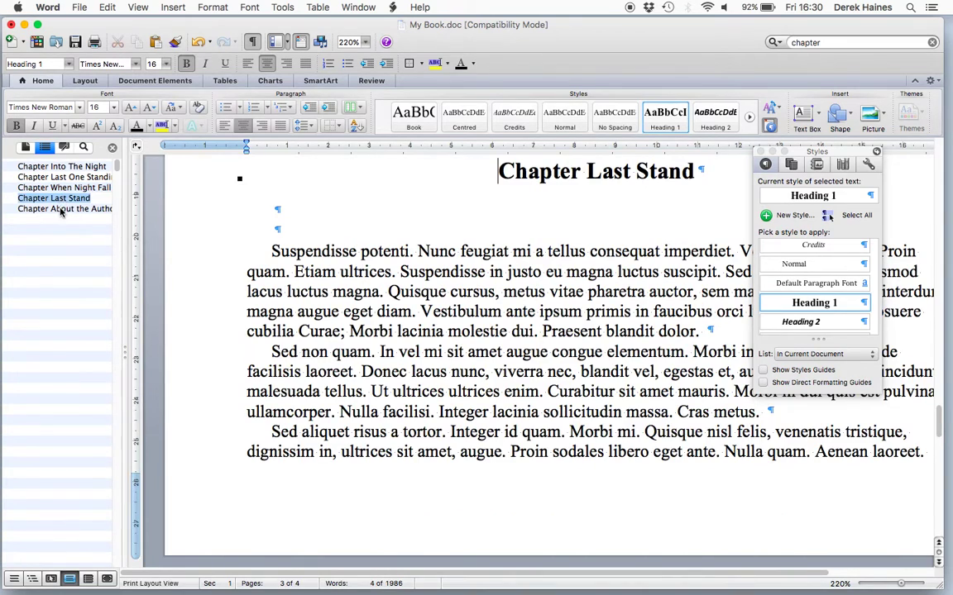
left_click(61, 210)
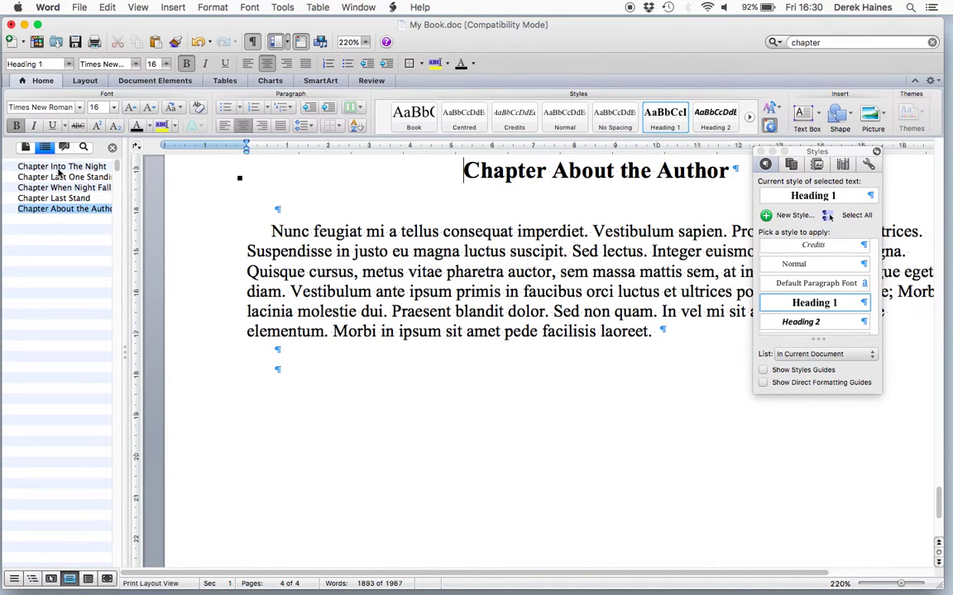
Jump through the five chapters once more, then return to the start of the book
left_click(60, 168)
left_click(60, 177)
left_click(59, 188)
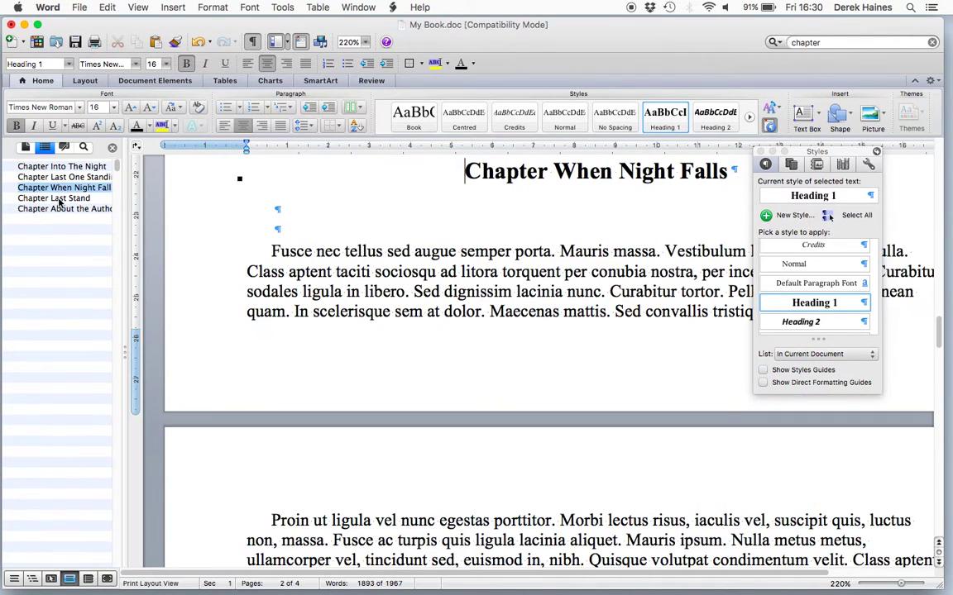
left_click(60, 198)
left_click(59, 210)
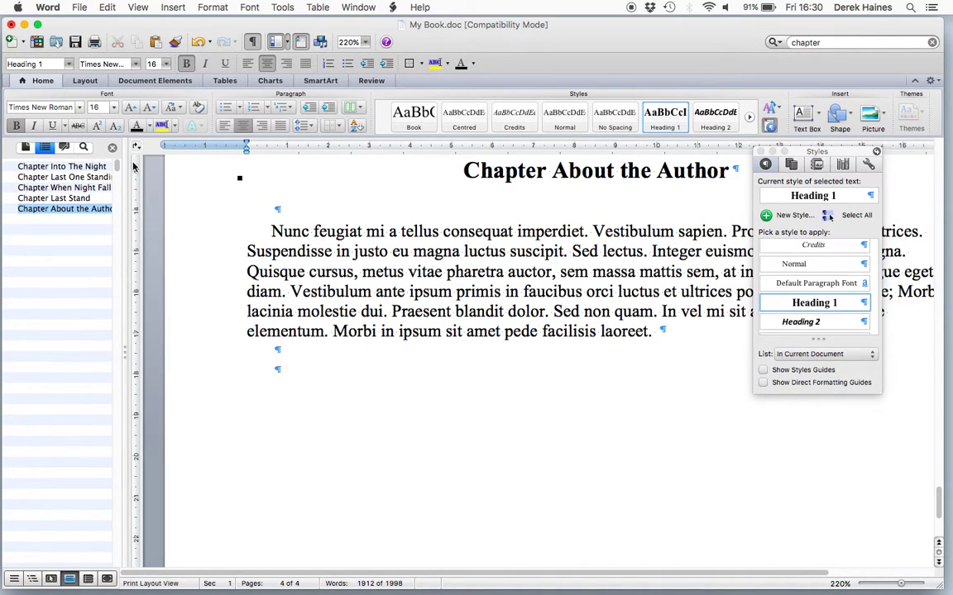
left_click(102, 167)
Apply the Credits style to the My Book Title line
scroll(492, 290, "up", 10)
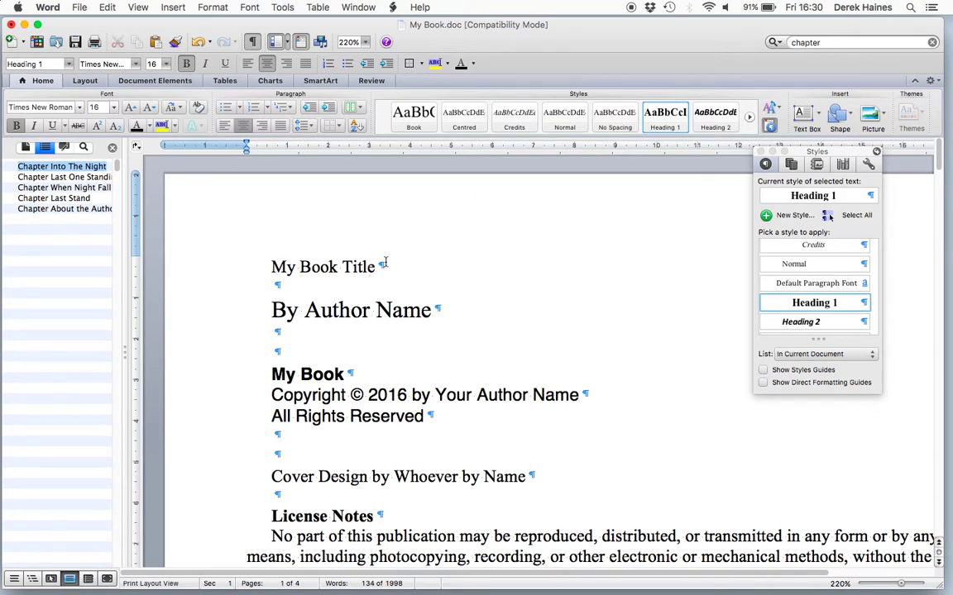
triple_click(335, 268)
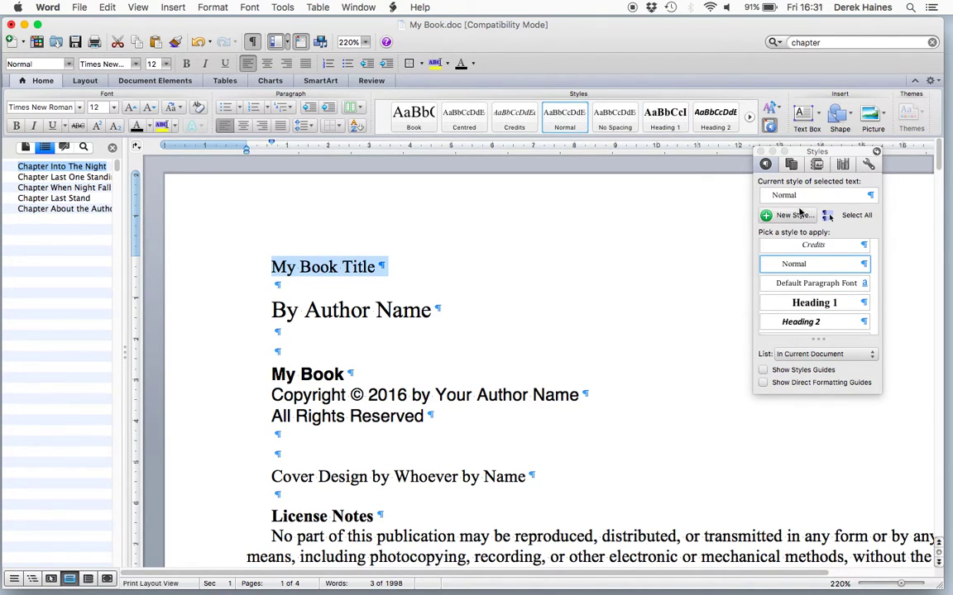
left_click(813, 245)
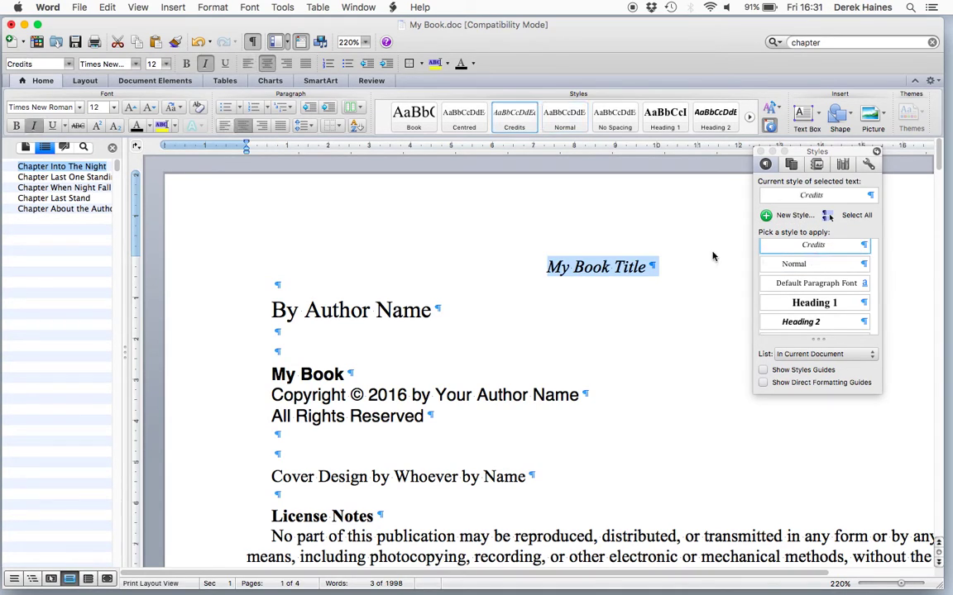
scroll(779, 269, "up", 3)
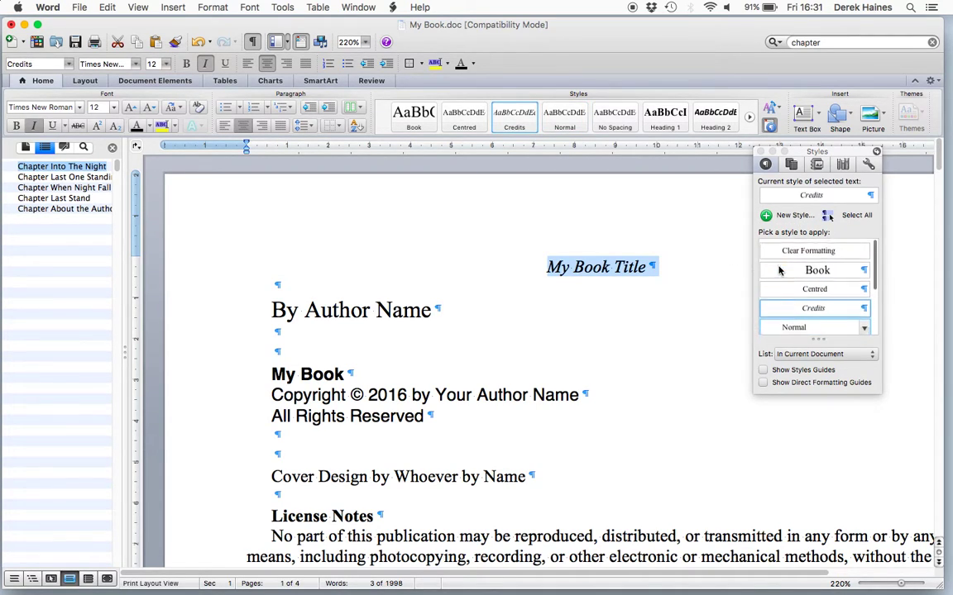
Modify the Book style to bold 26 pt, keeping its outline level at Body text
left_click(864, 268)
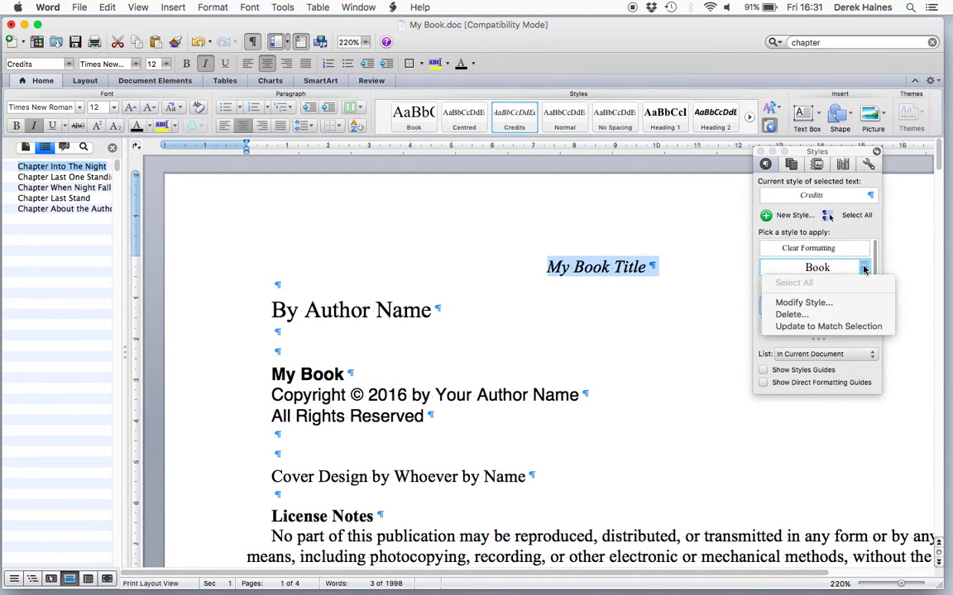
left_click(816, 301)
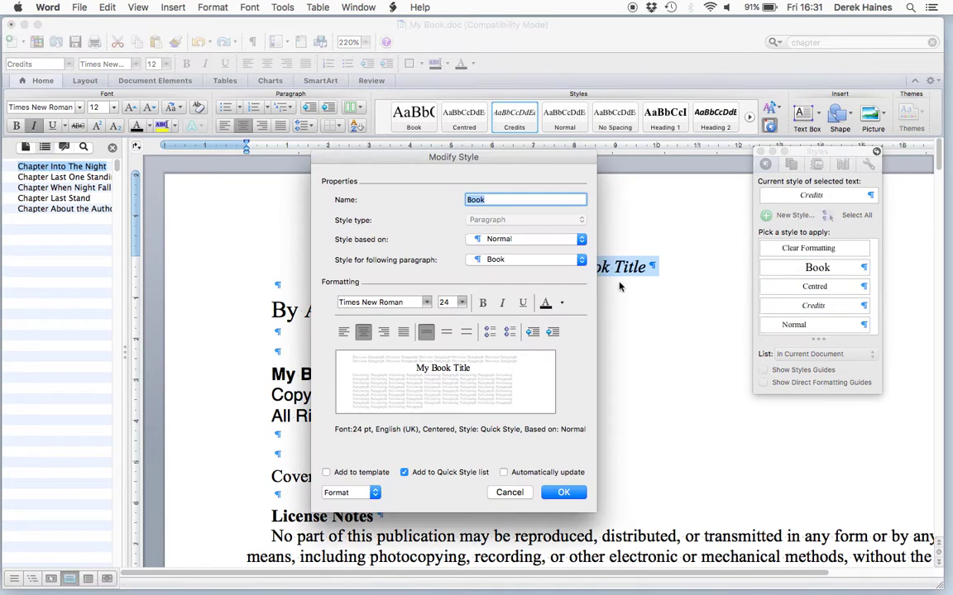
left_click(483, 303)
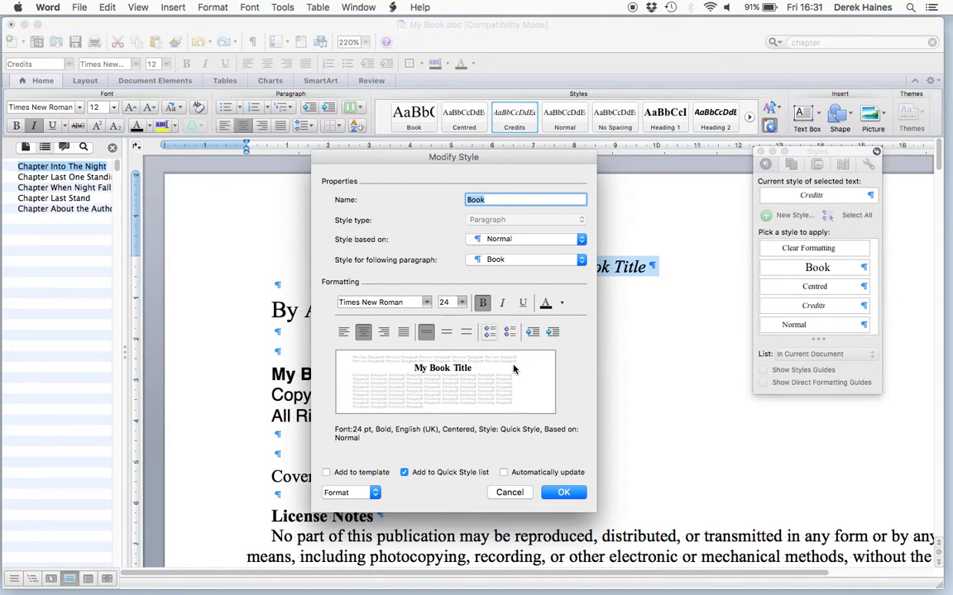
left_click(461, 302)
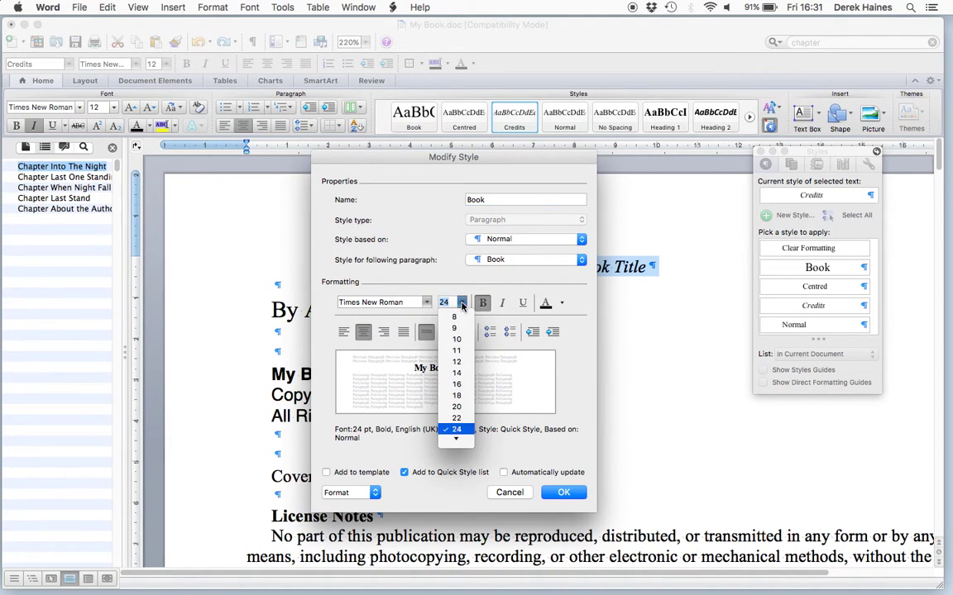
left_click(456, 417)
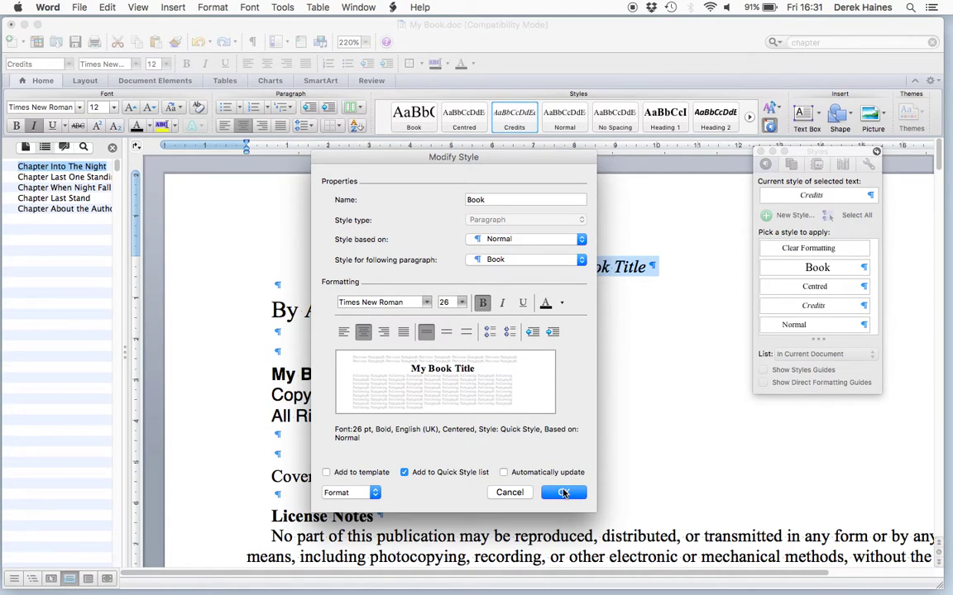
left_click(372, 494)
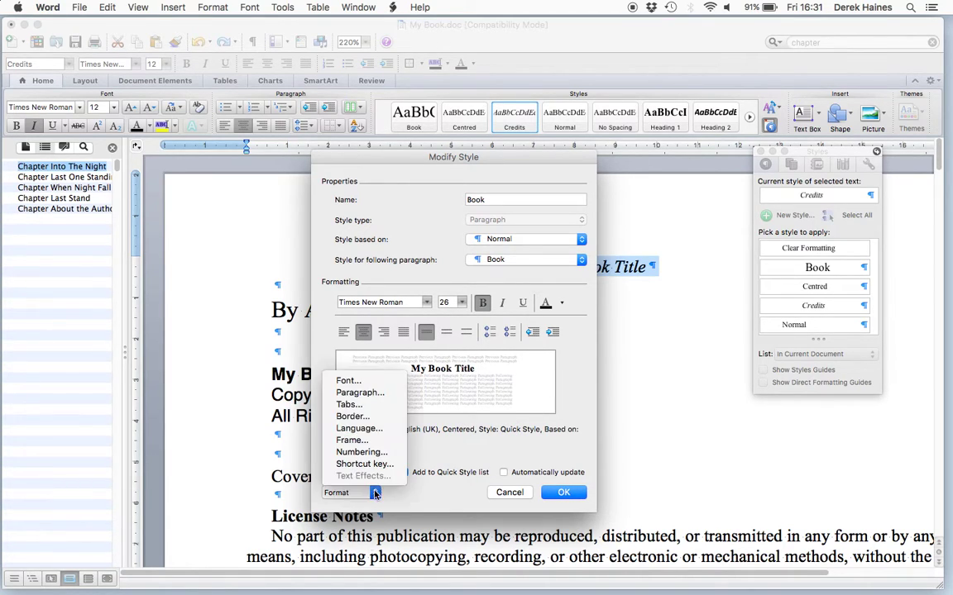
left_click(359, 393)
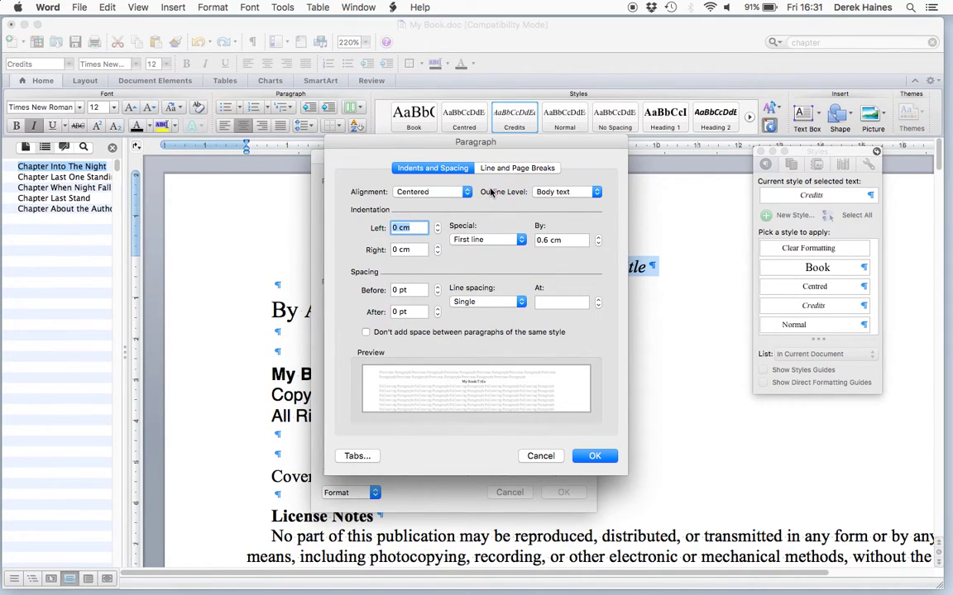
left_click(597, 193)
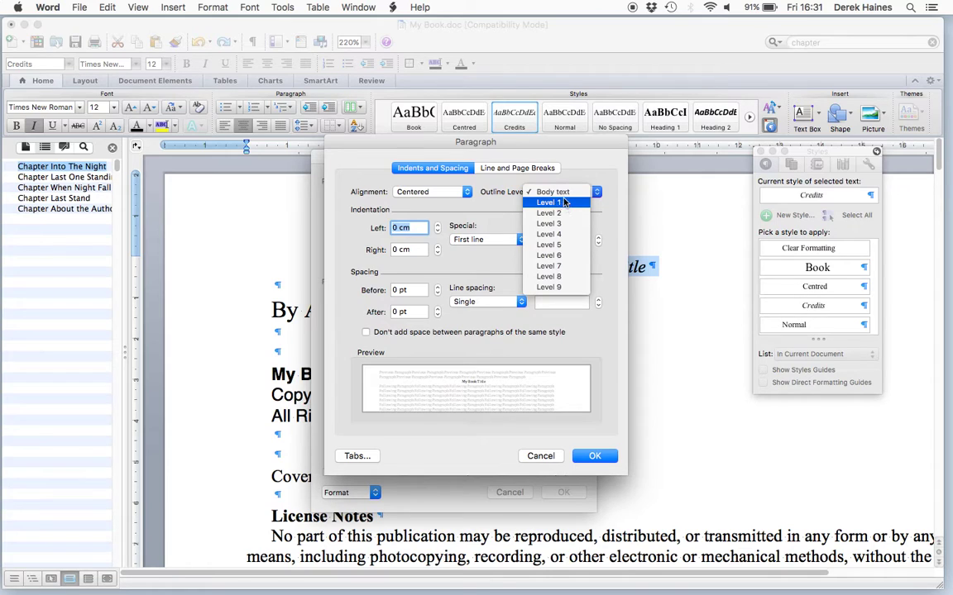
left_click(560, 192)
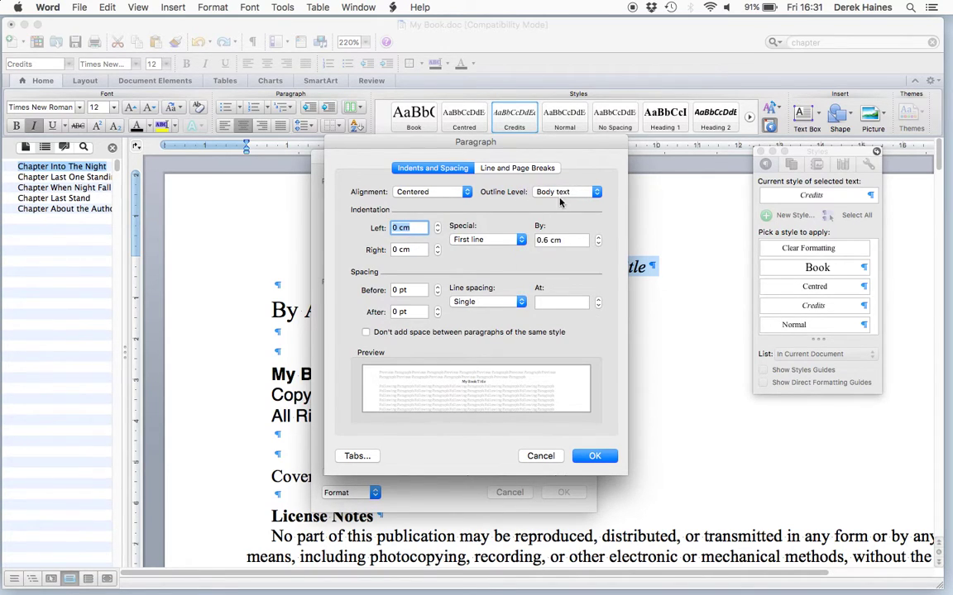
left_click(593, 458)
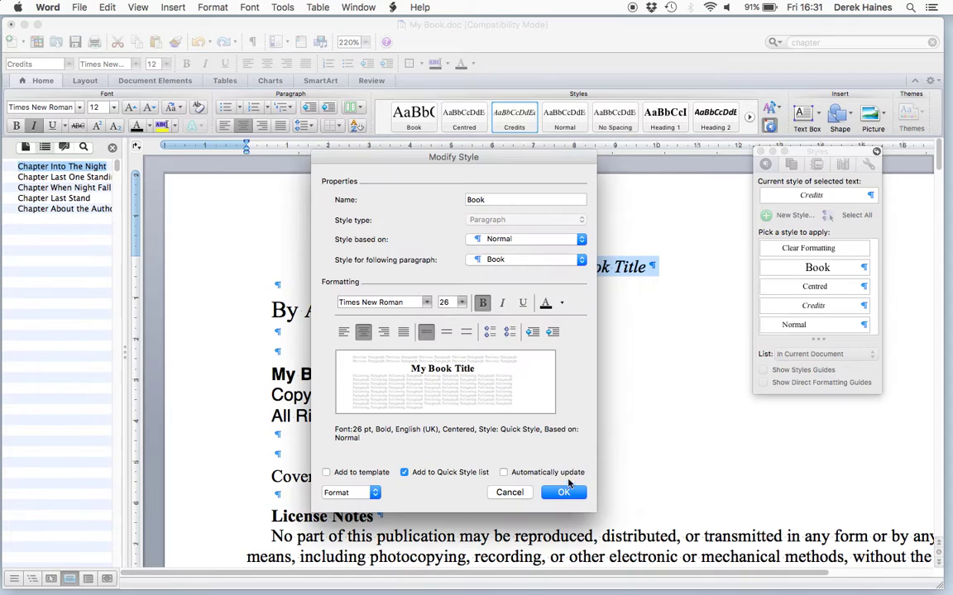
left_click(566, 491)
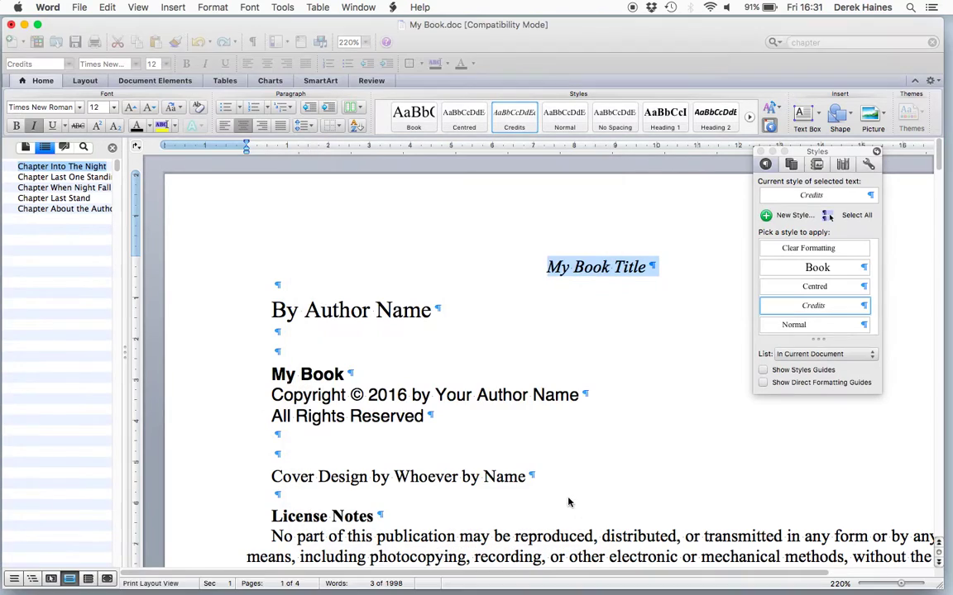
Apply the Book style to the title and the Centred style to By Author Name
left_click(818, 267)
triple_click(381, 342)
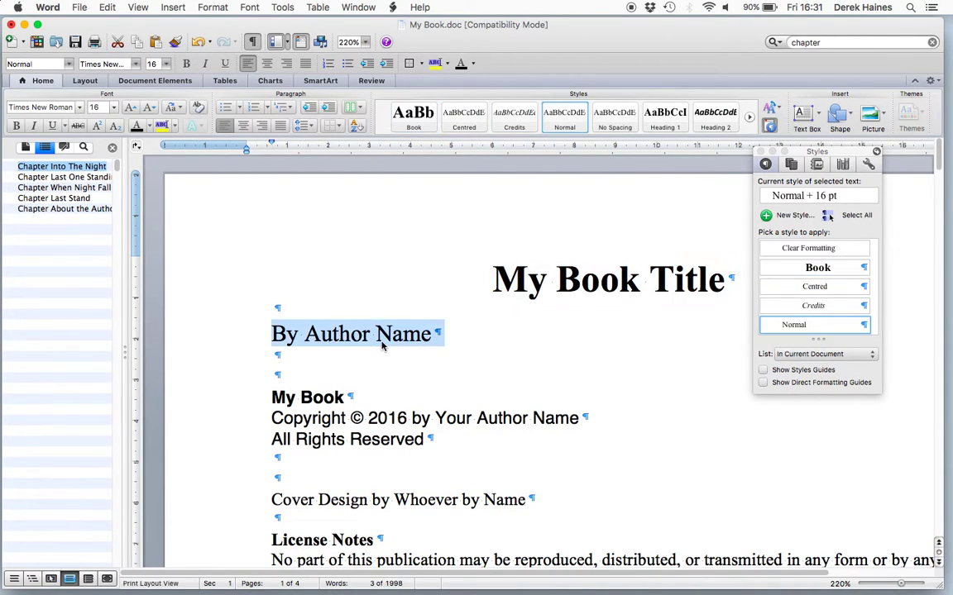
left_click(814, 286)
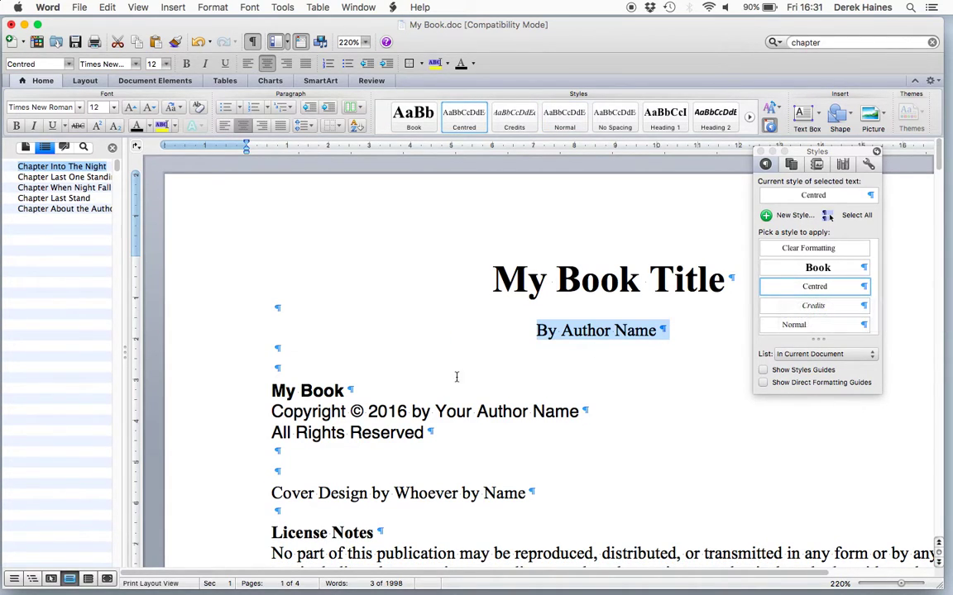
Insert a page break below the author line so the copyright block starts a new page
left_click(281, 364)
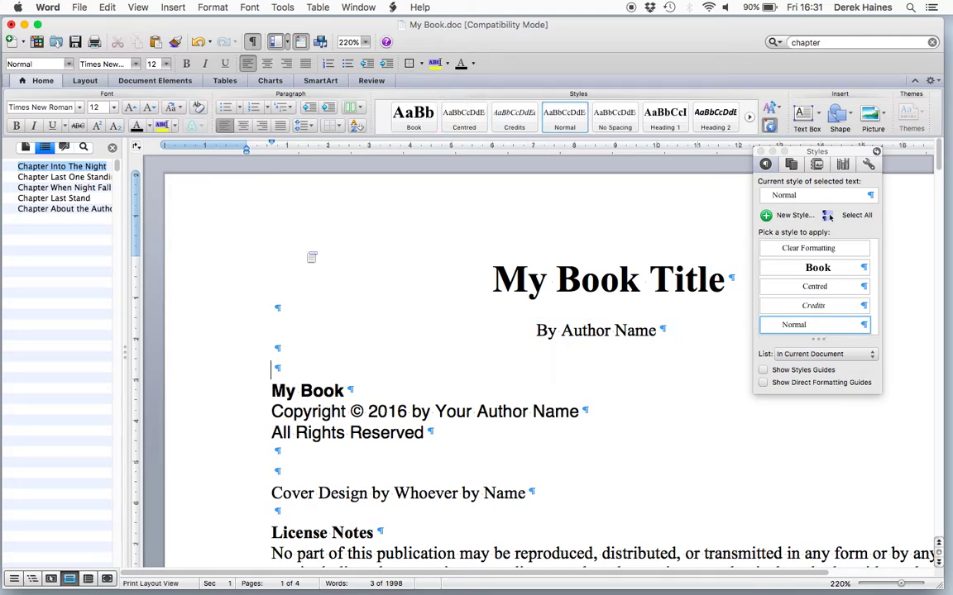
left_click(169, 8)
mouse_move(184, 23)
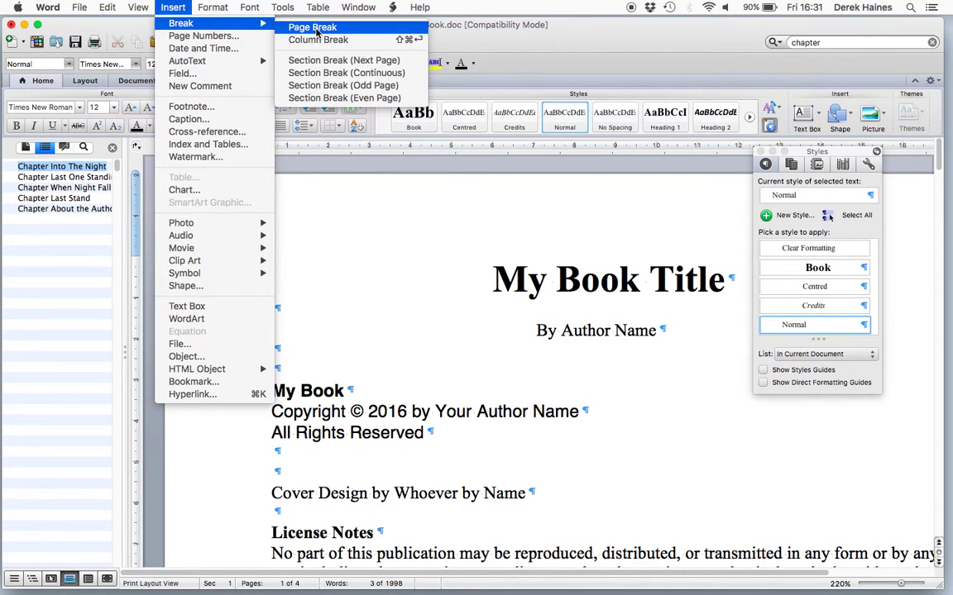
left_click(315, 28)
scroll(423, 274, "down", 8)
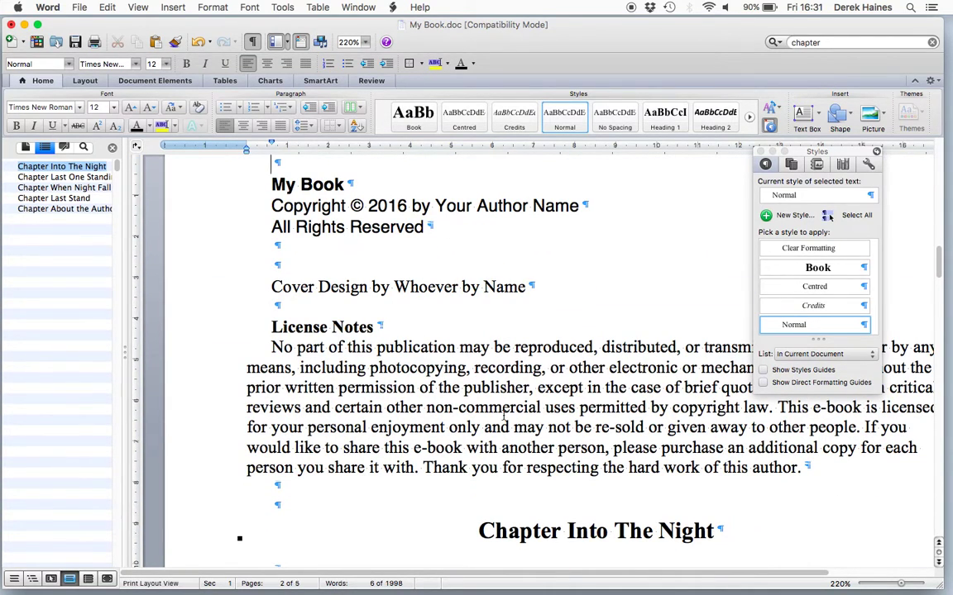
Centre all the copyright-page text with the Centred style
left_click_drag(820, 469, 261, 175)
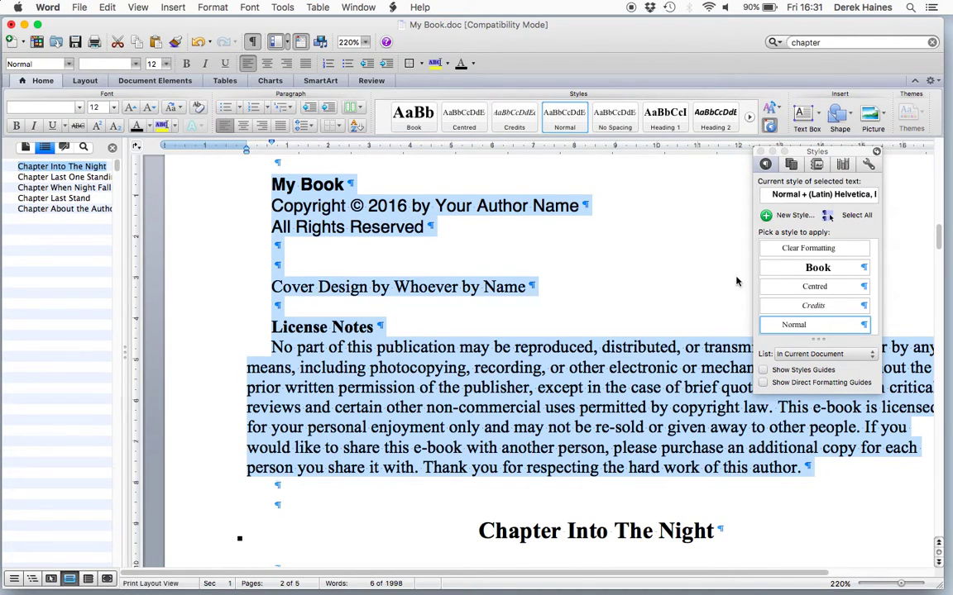
left_click(813, 286)
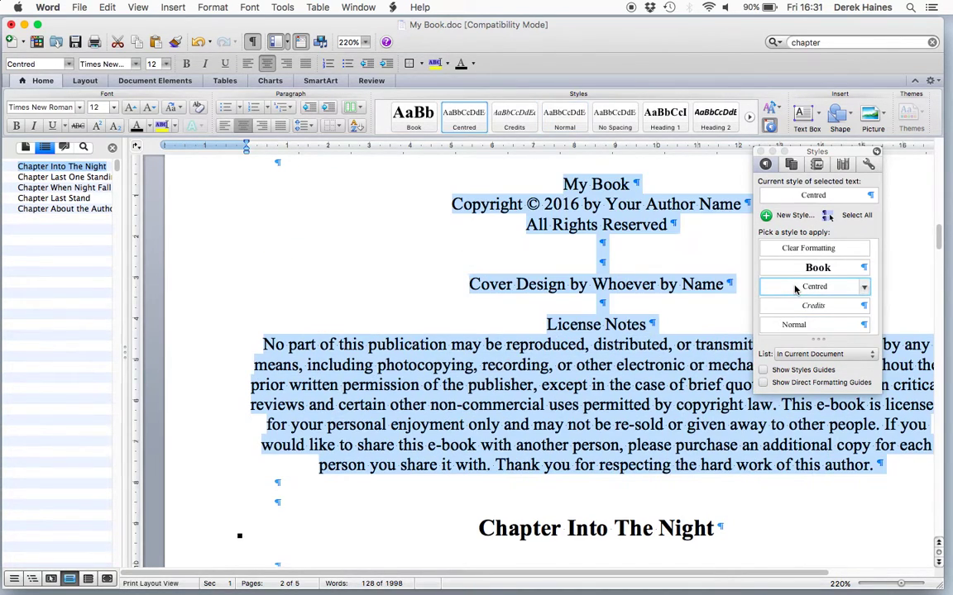
left_click(632, 250)
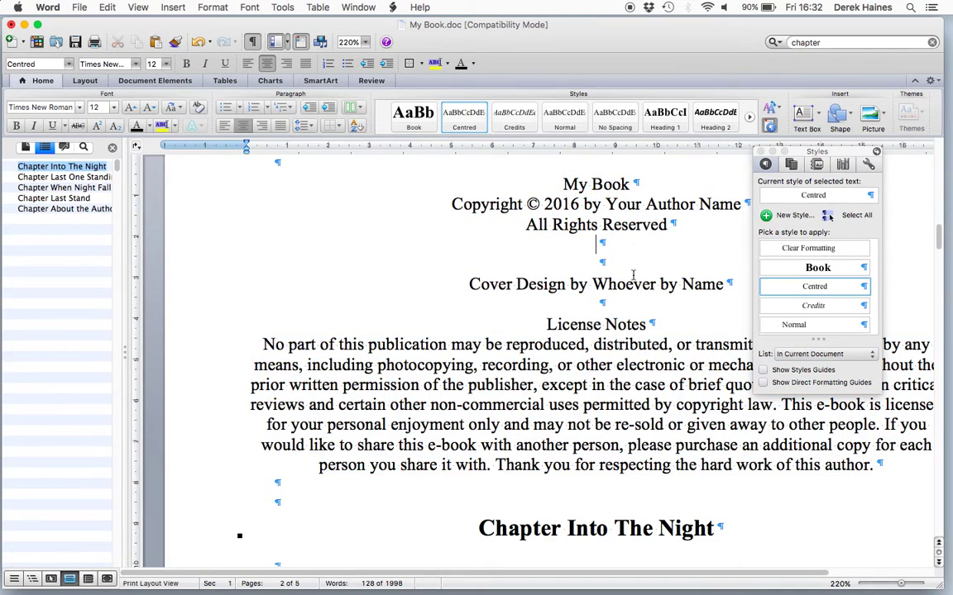
Give the Cover Design line the Credits style and select the License Notes line
left_click_drag(721, 285, 486, 279)
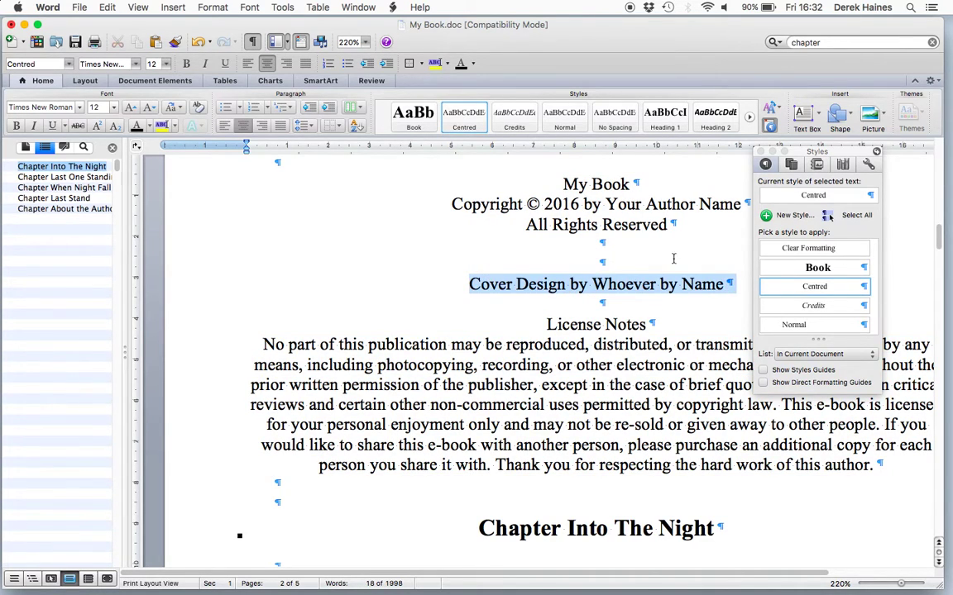
left_click(812, 306)
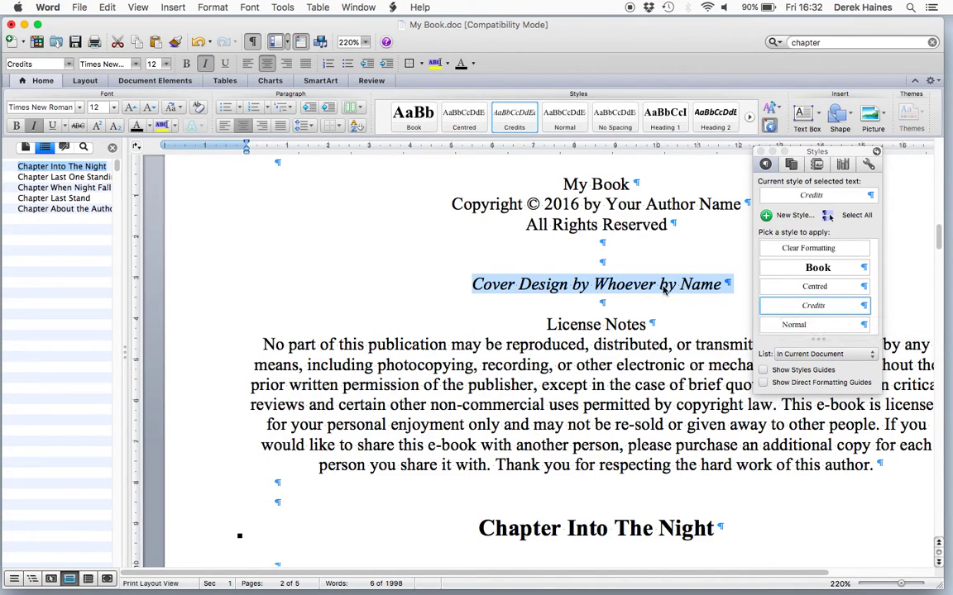
triple_click(618, 325)
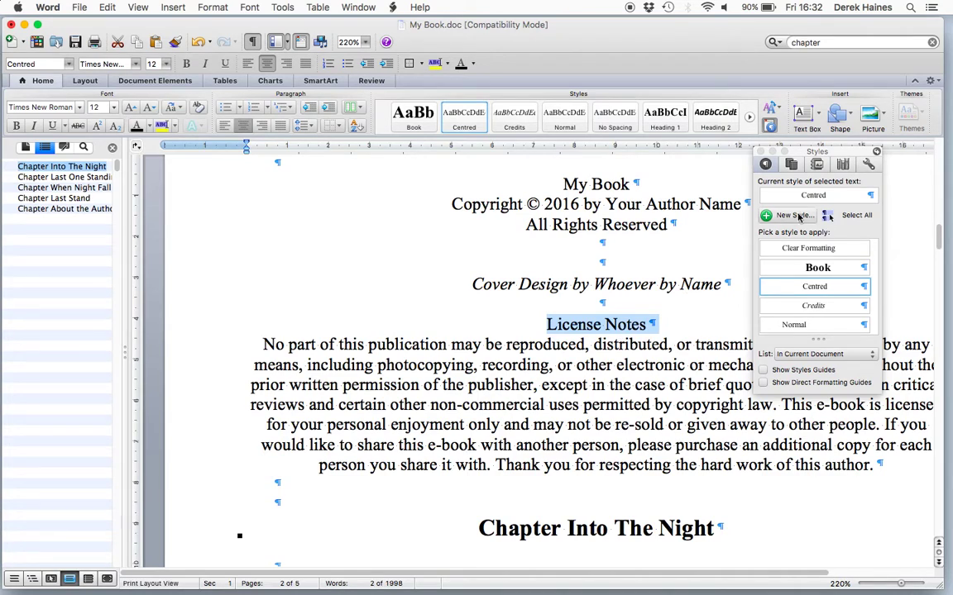
Create a new bold paragraph style named Bold Centred
left_click(792, 216)
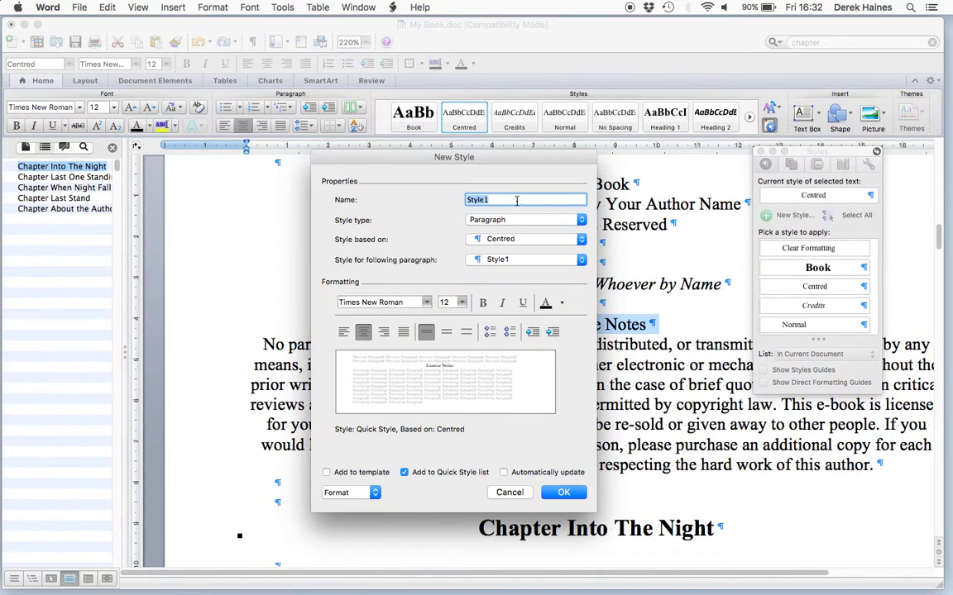
type("Bold Centred")
left_click(482, 303)
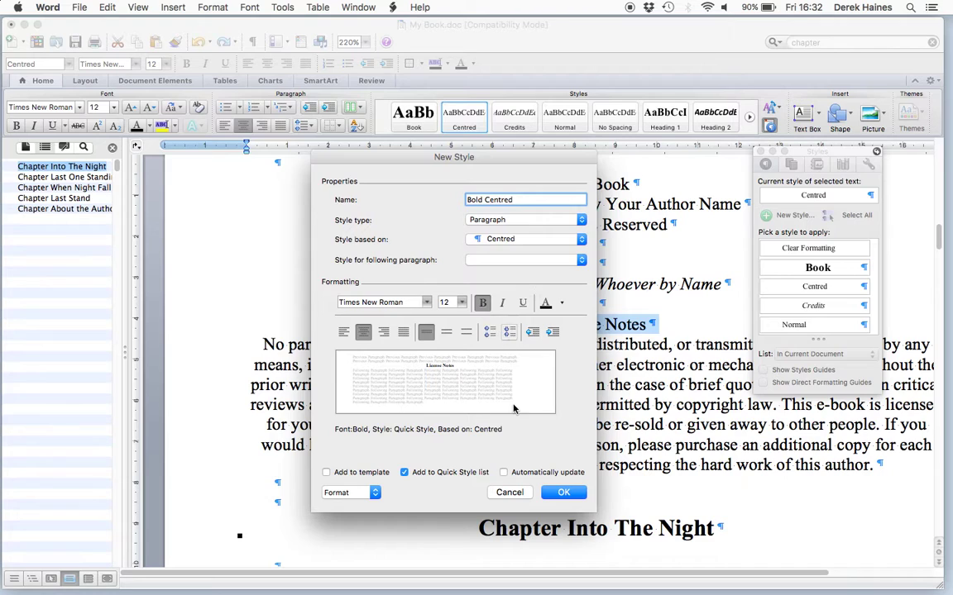
left_click(563, 492)
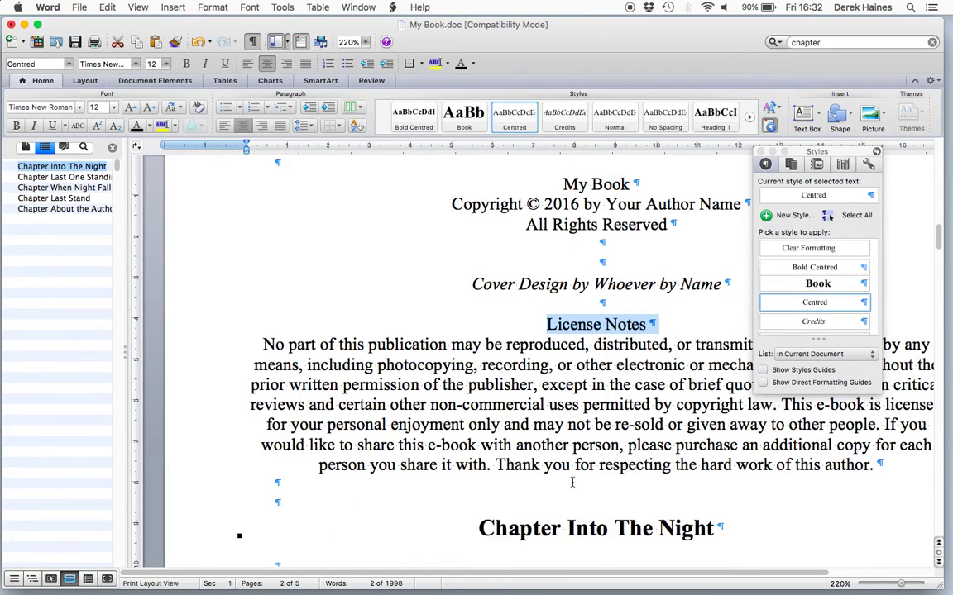
Apply Bold Centred to the License Notes heading and the My Book line
left_click(834, 270)
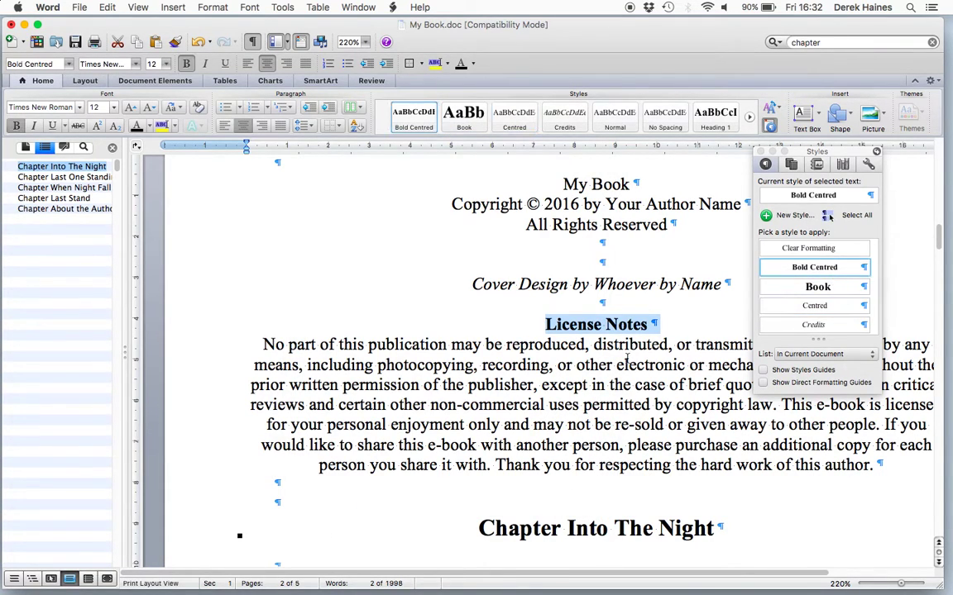
scroll(626, 358, "up", 1)
triple_click(581, 254)
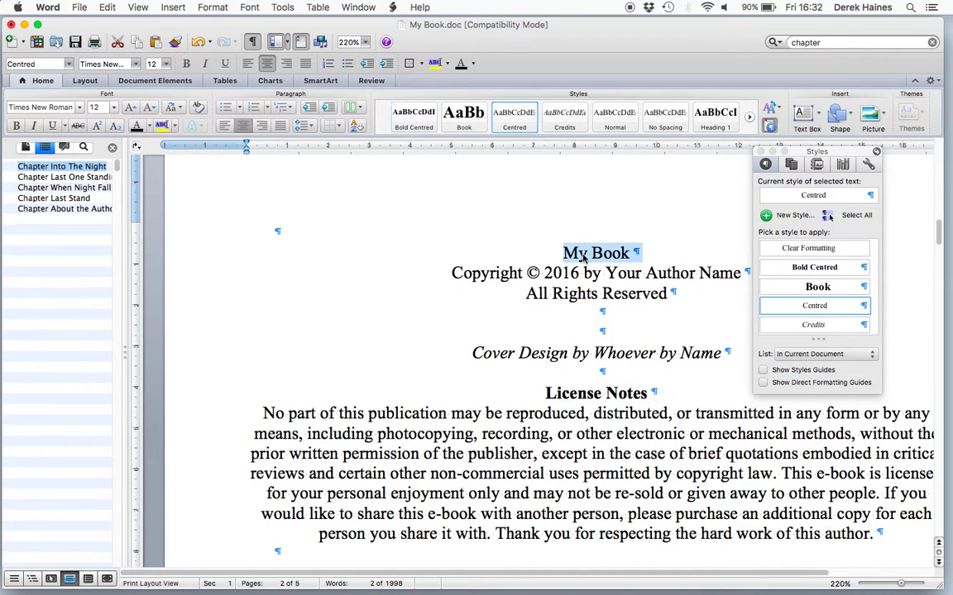
left_click(805, 273)
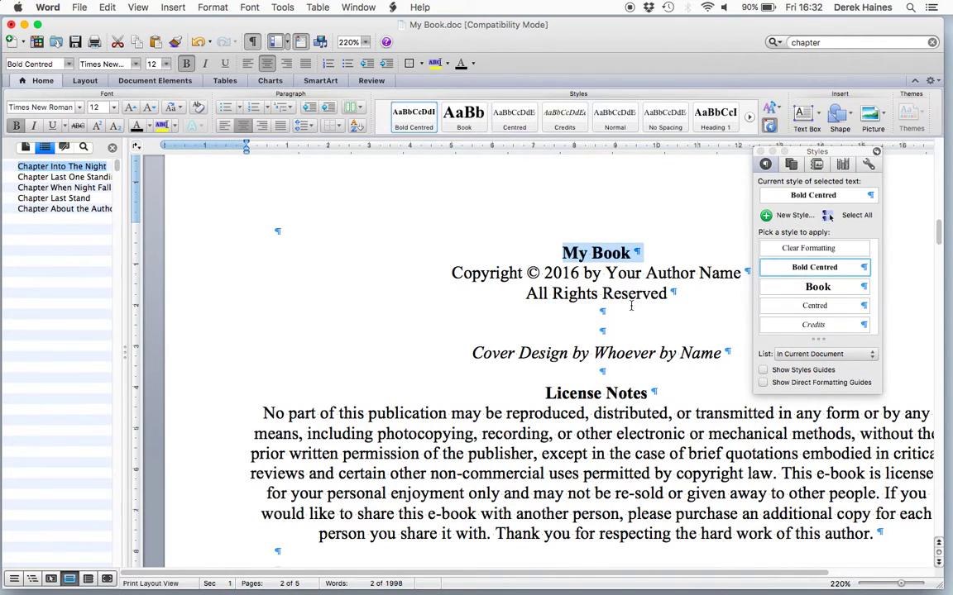
scroll(411, 383, "down", 3)
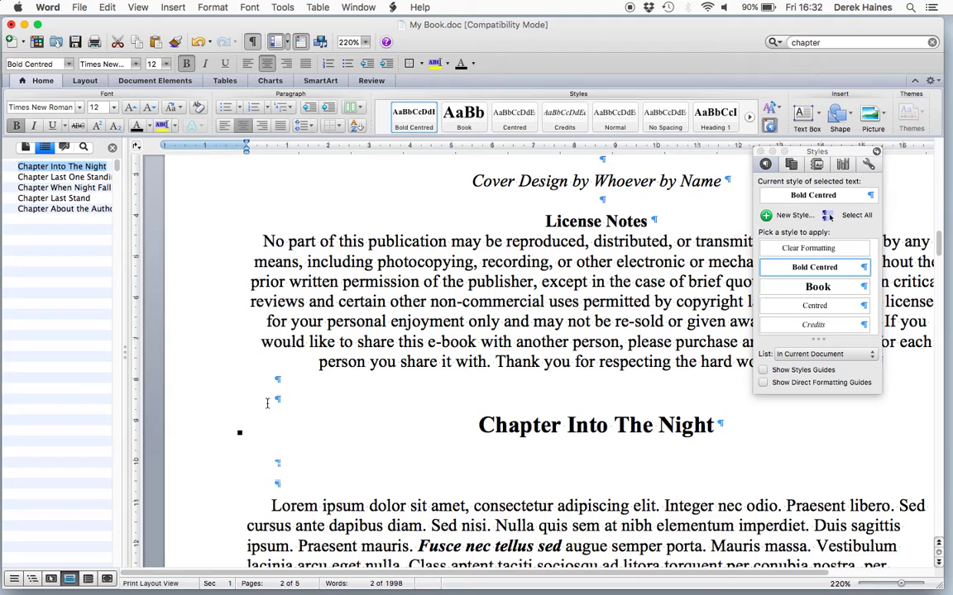
Put a page break before the first chapter and delete the empty lines under its heading
left_click(267, 399)
left_click(170, 9)
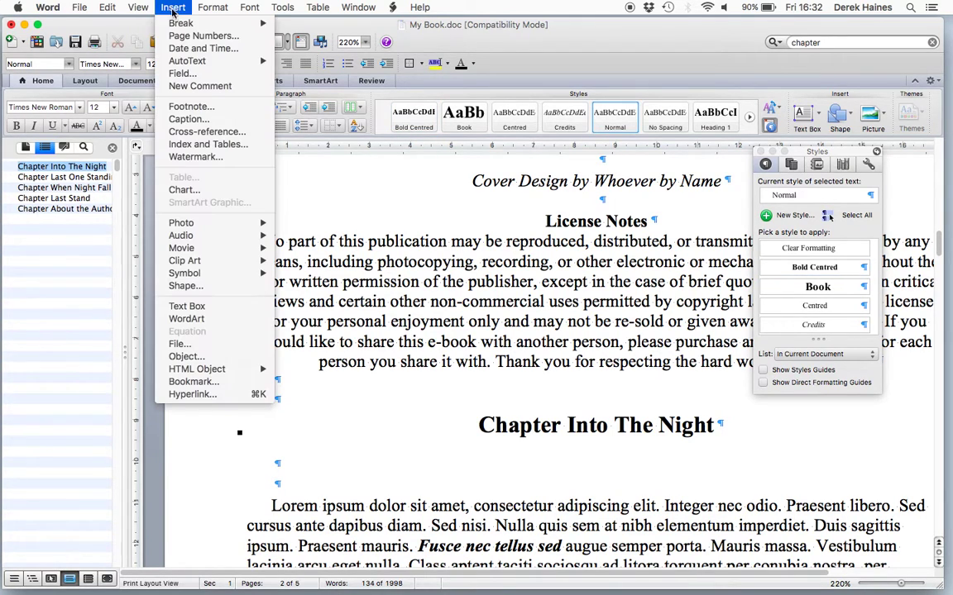
mouse_move(161, 23)
left_click(312, 27)
scroll(495, 210, "down", 5)
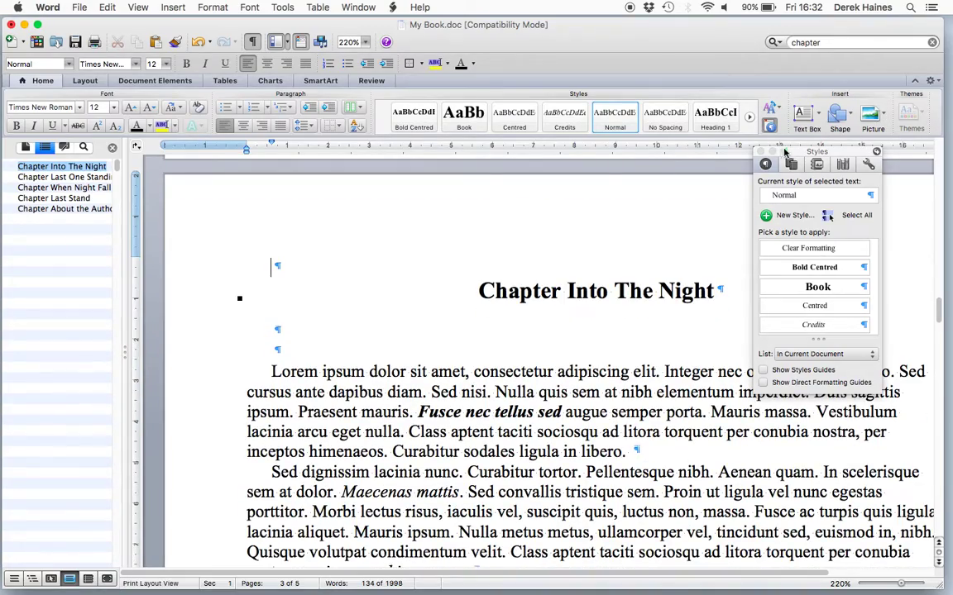
left_click(760, 153)
scroll(745, 186, "down", 10)
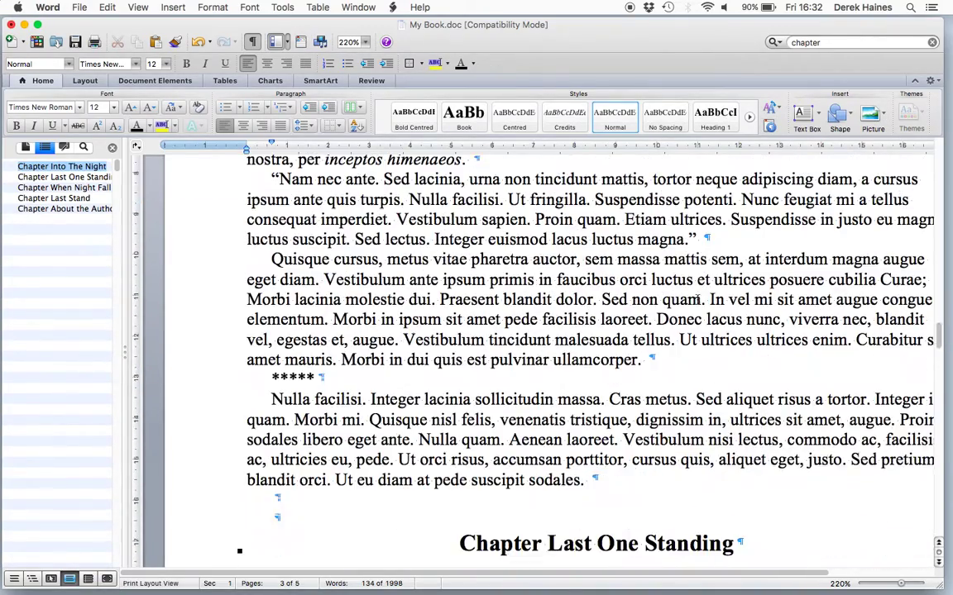
scroll(697, 296, "up", 15)
scroll(697, 296, "down", 5)
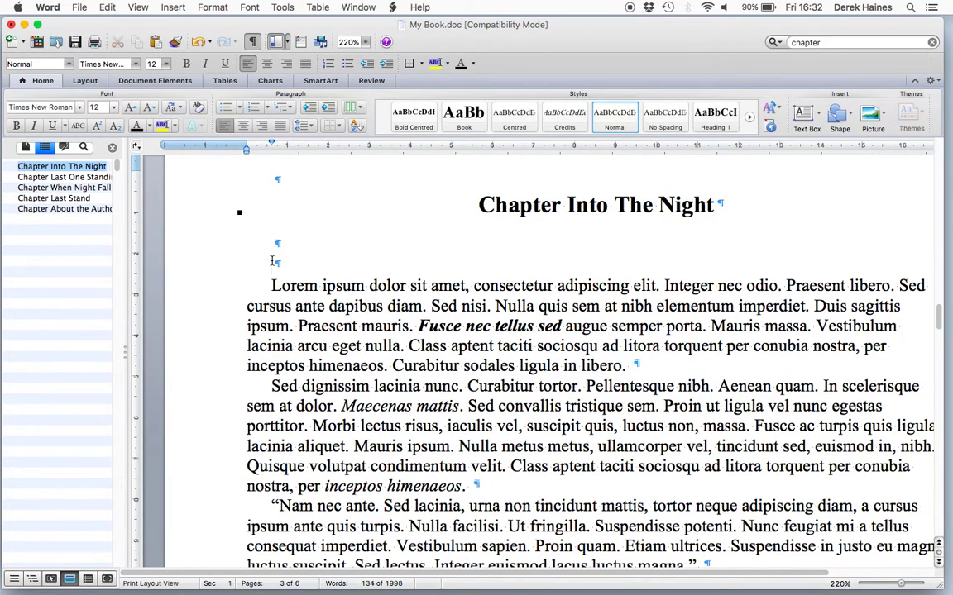
key("BackSpace")
key("BackSpace")
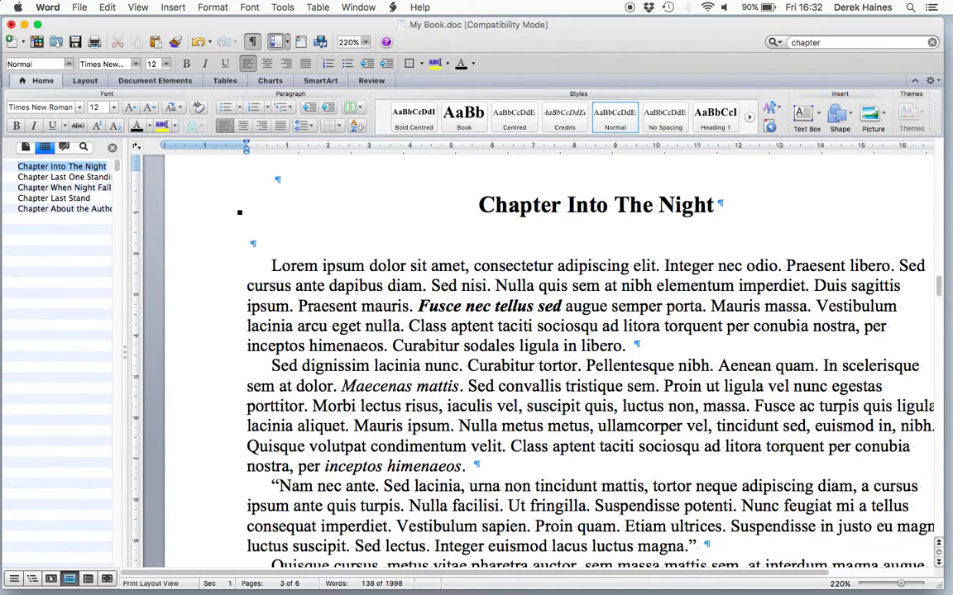
key("BackSpace")
Insert a page break before the next chapter heading, deleting then restoring the empty line above it
scroll(278, 257, "right", 2)
scroll(277, 258, "up", 2)
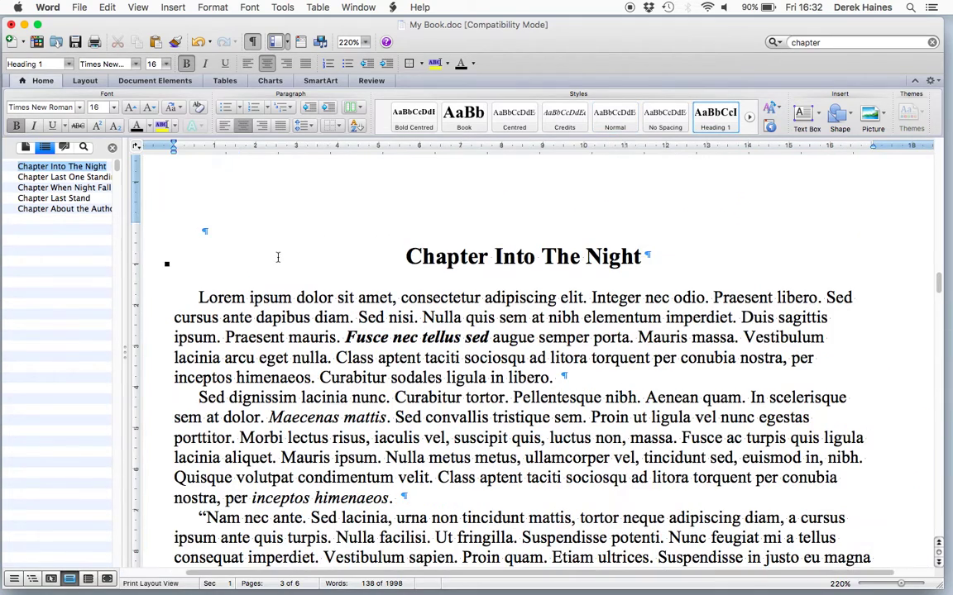
left_click(193, 225)
scroll(192, 225, "down", 2)
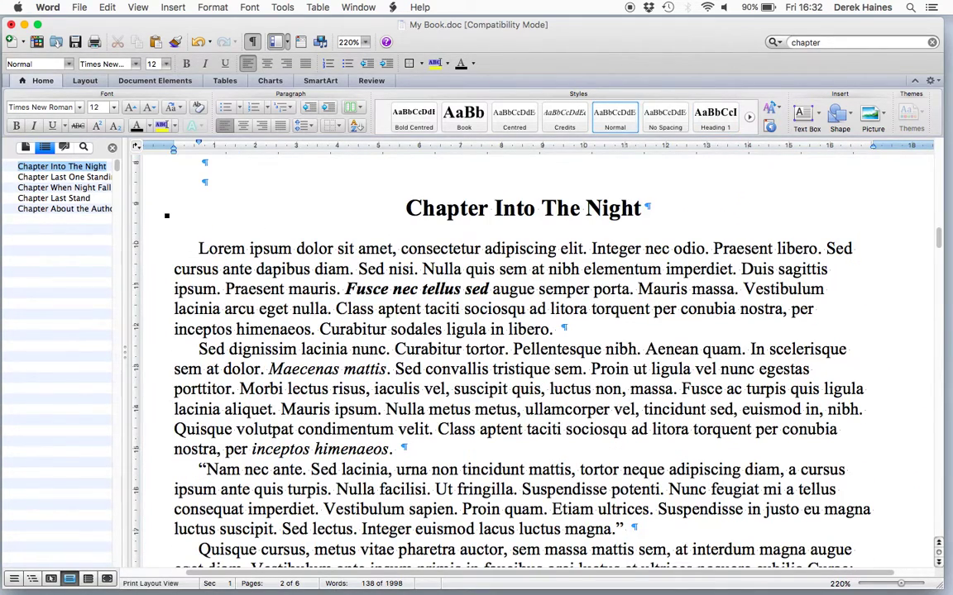
scroll(521, 348, "up", 5)
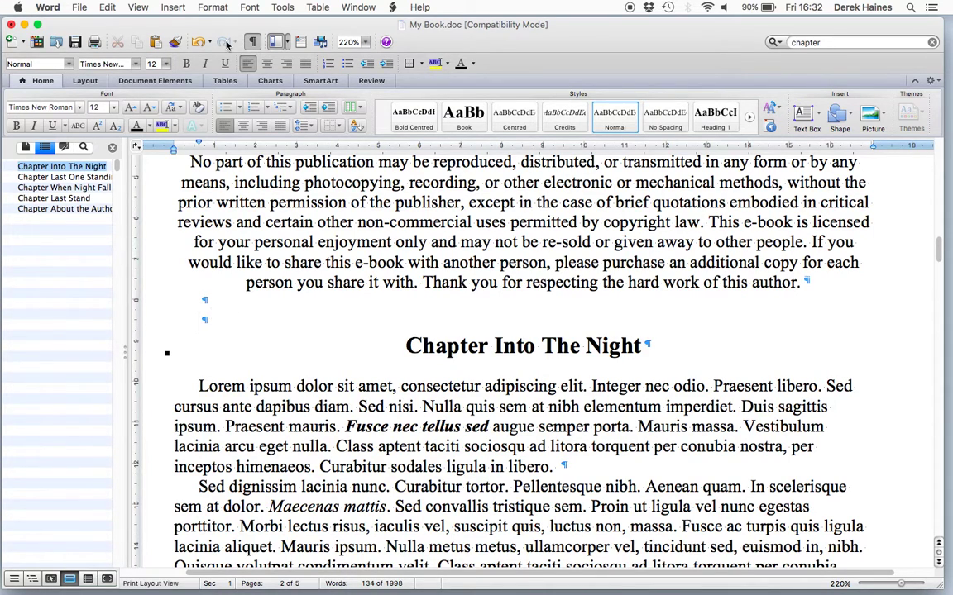
left_click(173, 7)
mouse_move(151, 23)
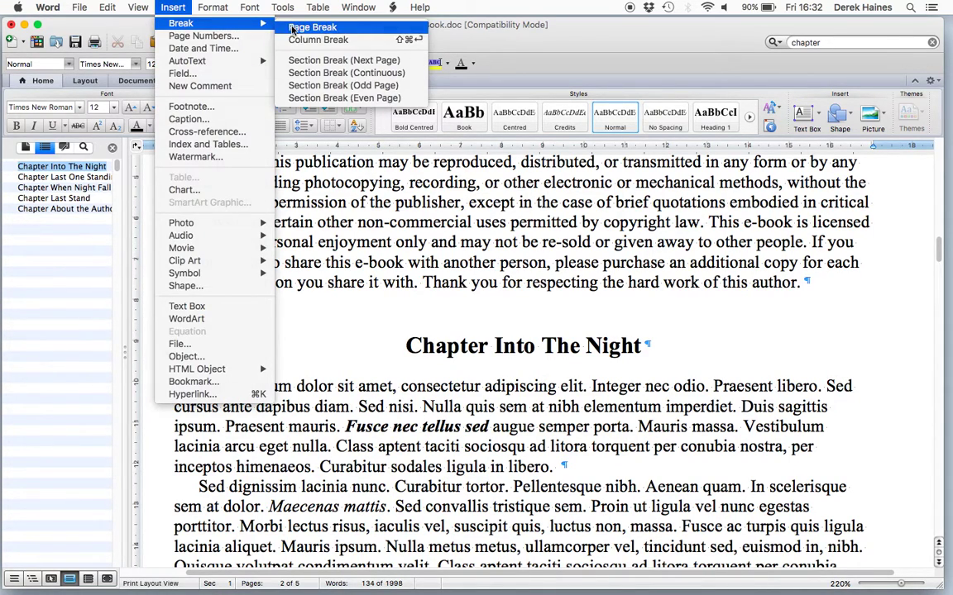
left_click(318, 26)
scroll(385, 169, "down", 8)
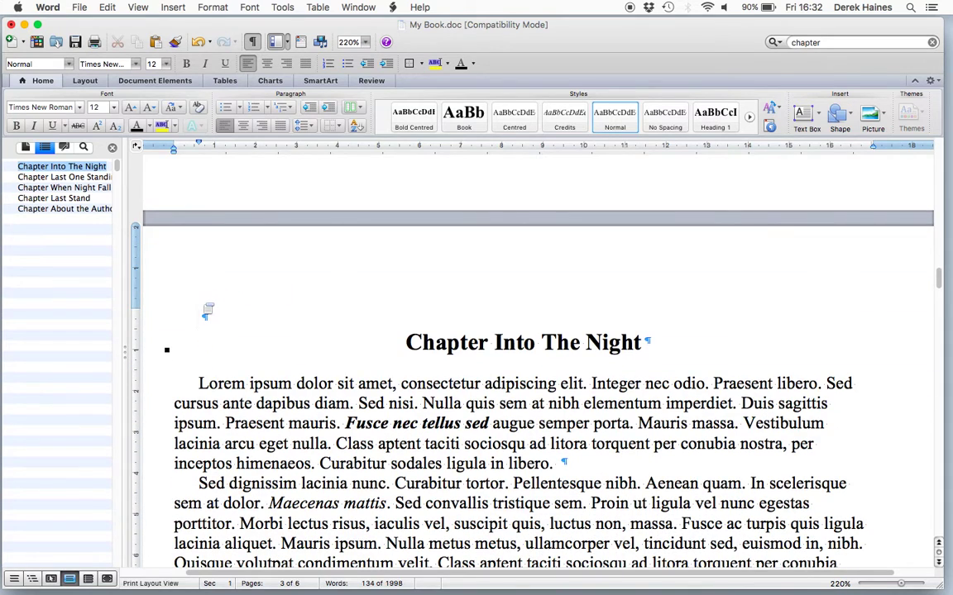
left_click(206, 313)
key("Delete")
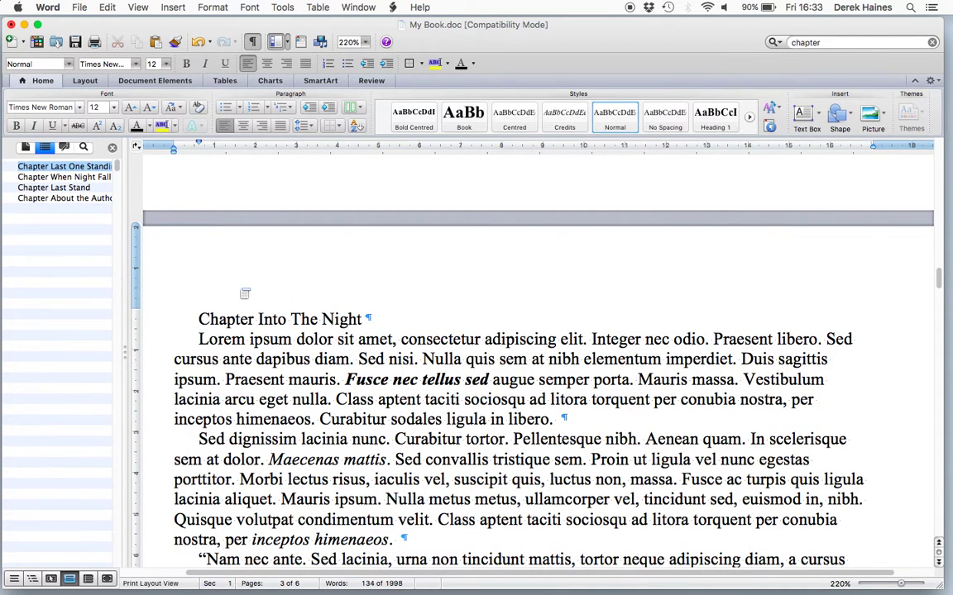
key("super+z")
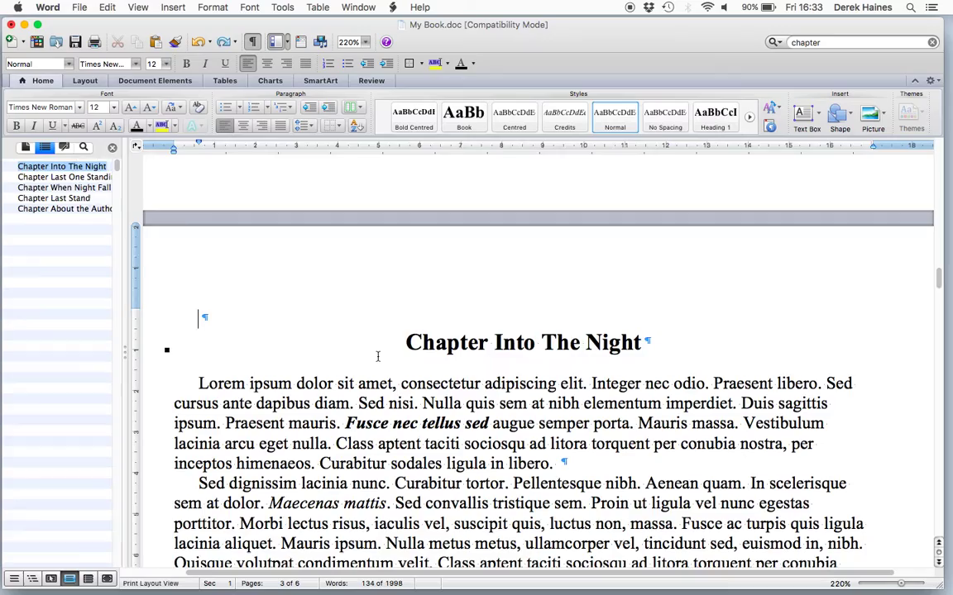
scroll(377, 357, "down", 15)
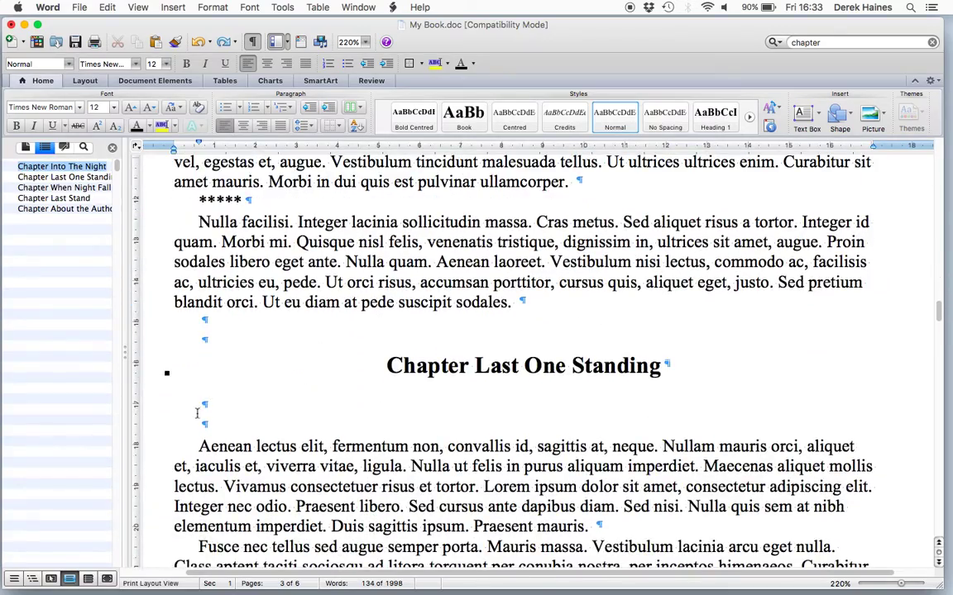
Delete the blank lines under Last One Standing, When Night Falls and Last Stand, then click under About the Author
left_click_drag(202, 403, 204, 424)
key("BackSpace")
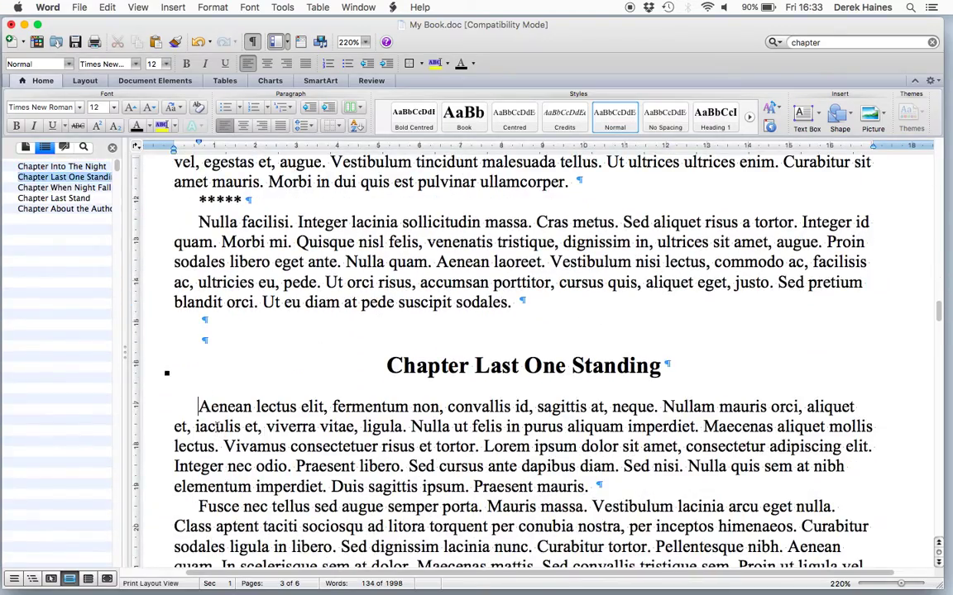
scroll(324, 392, "down", 1)
scroll(324, 392, "down", 20)
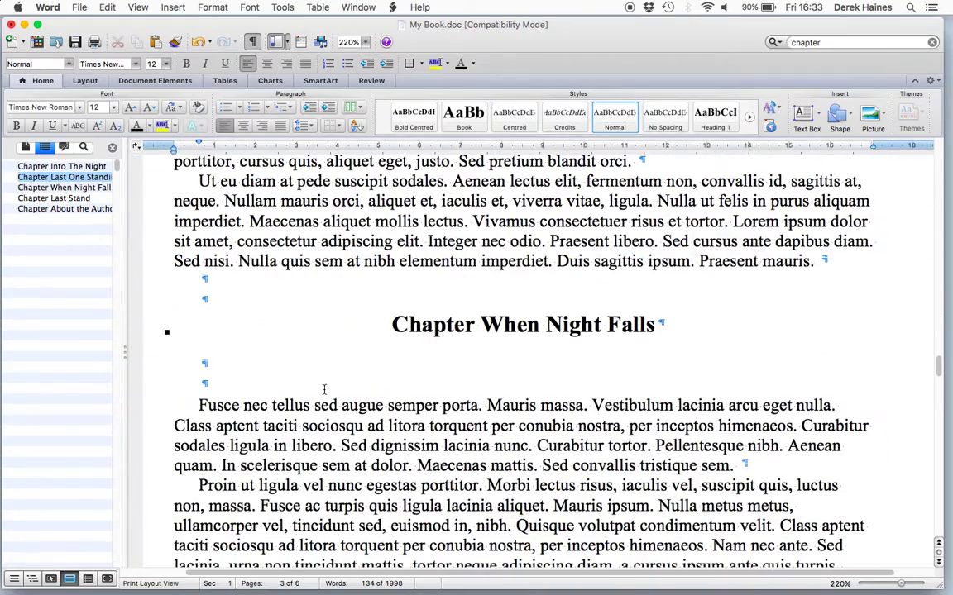
left_click_drag(199, 362, 204, 383)
key("BackSpace")
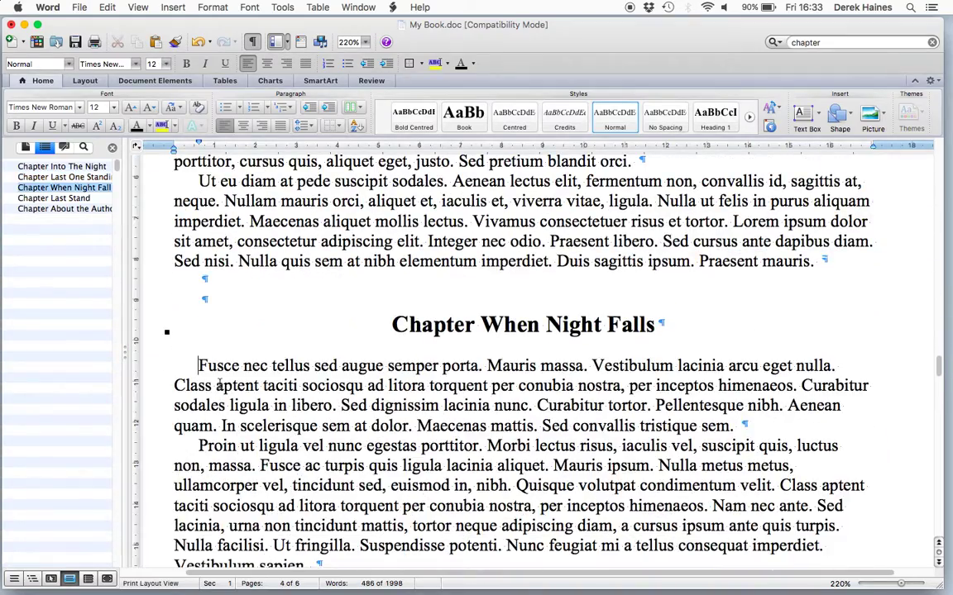
scroll(366, 403, "down", 15)
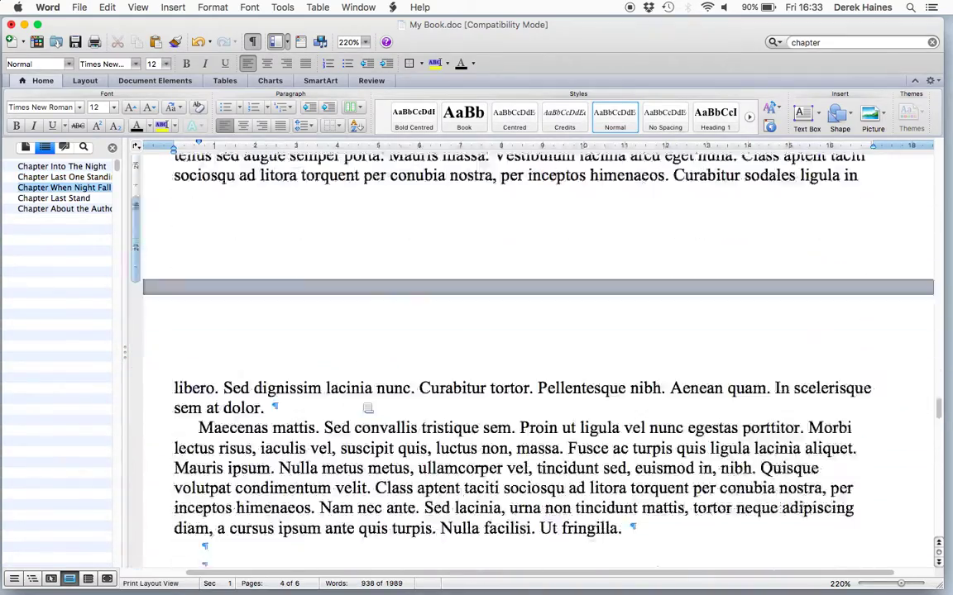
scroll(367, 408, "right", 2)
left_click_drag(154, 405, 157, 426)
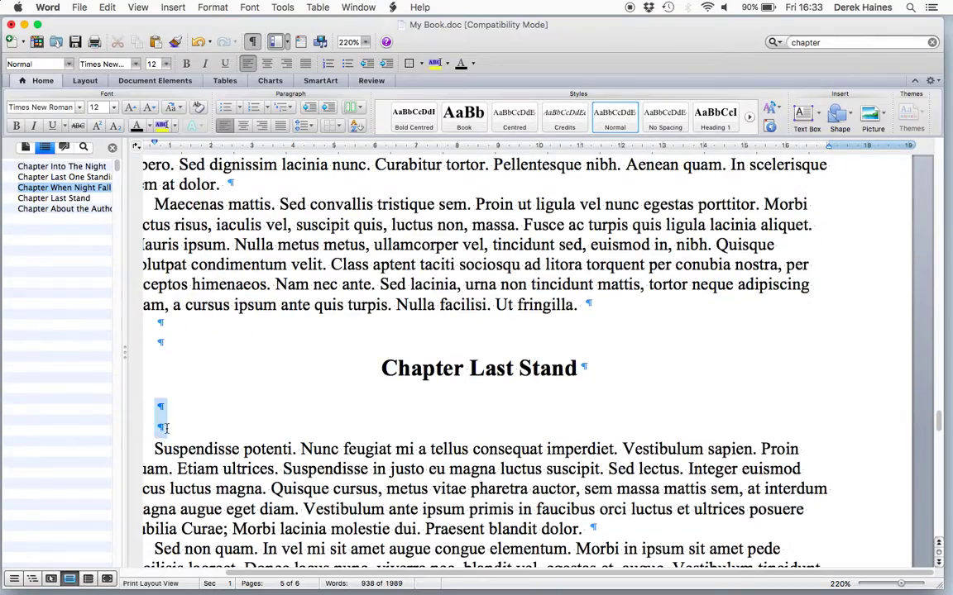
key("BackSpace")
scroll(248, 388, "down", 3)
scroll(259, 409, "down", 10)
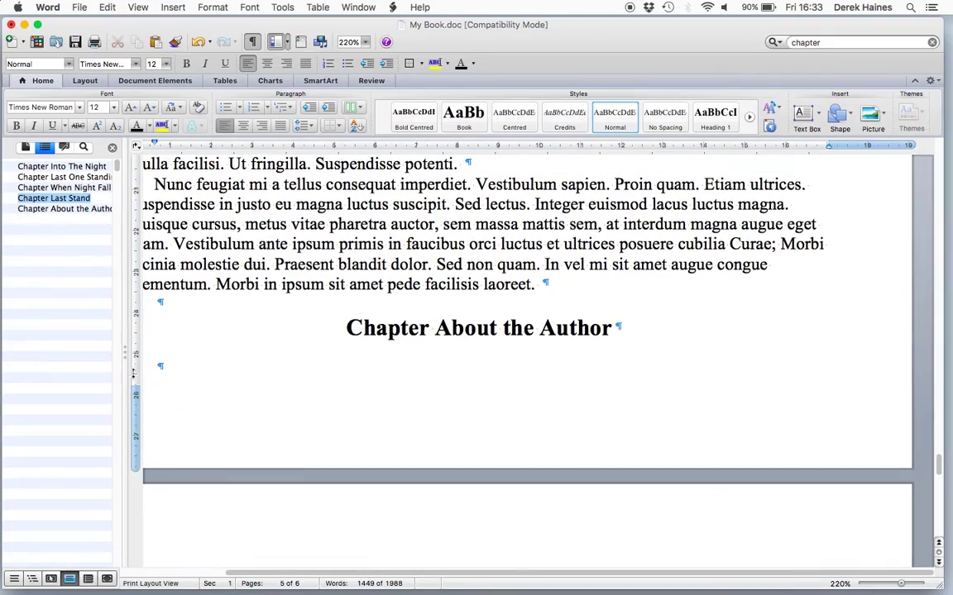
left_click(160, 365)
Paste the placeholder text under the heading, then insert a page break before Chapter Last One Standing
key("super+v")
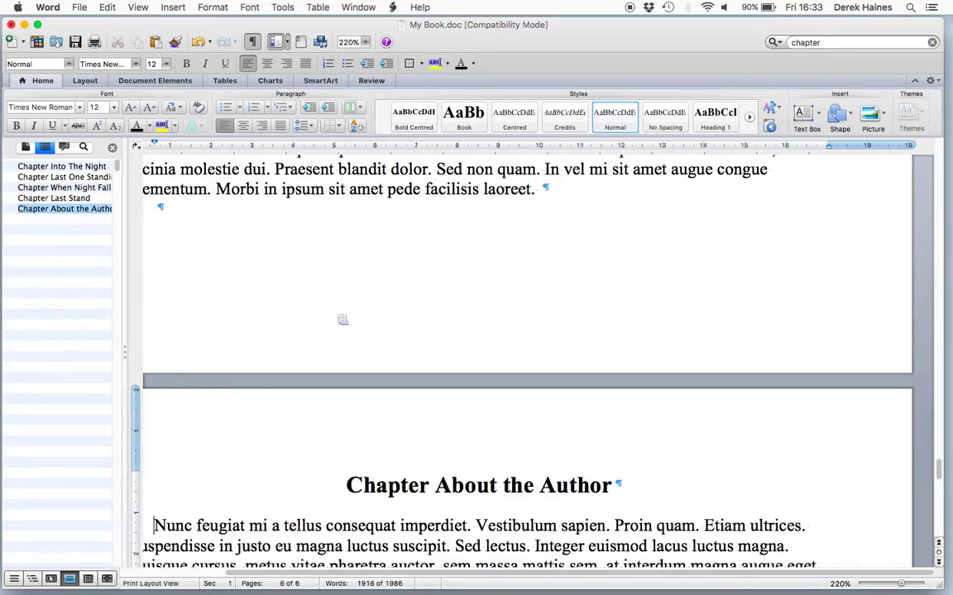
scroll(342, 319, "down", 10)
scroll(341, 320, "up", 20)
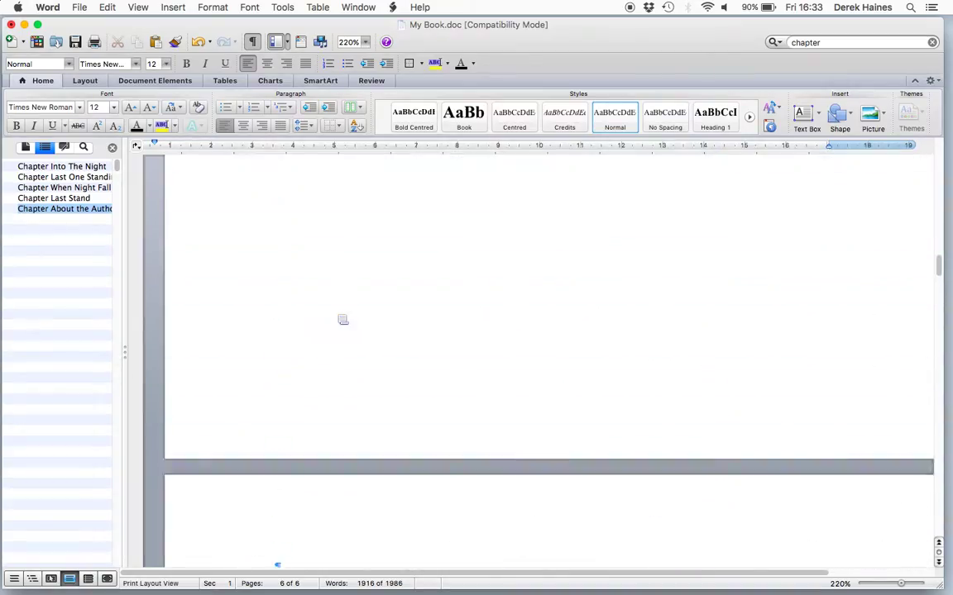
scroll(342, 320, "down", 15)
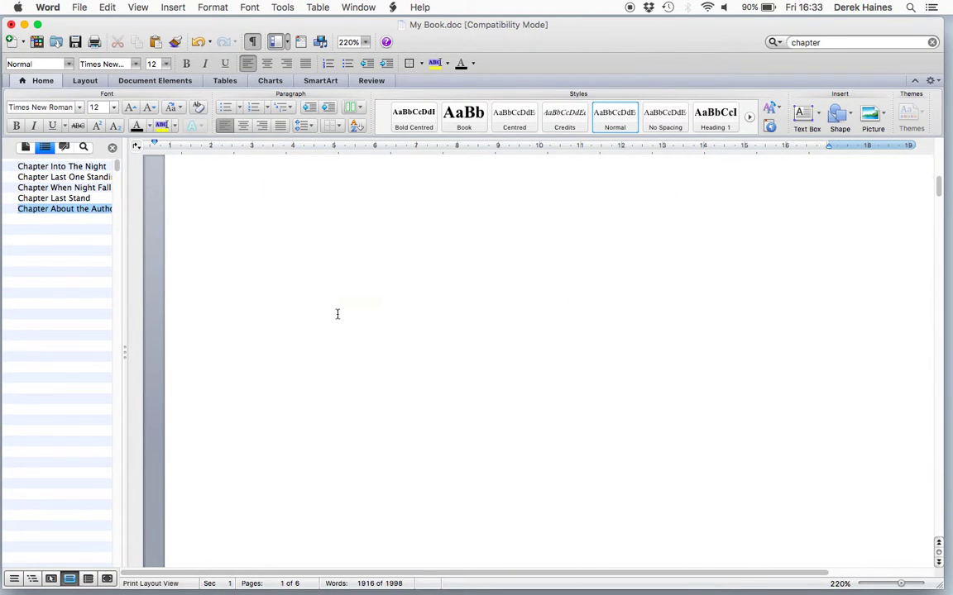
scroll(337, 313, "down", 10)
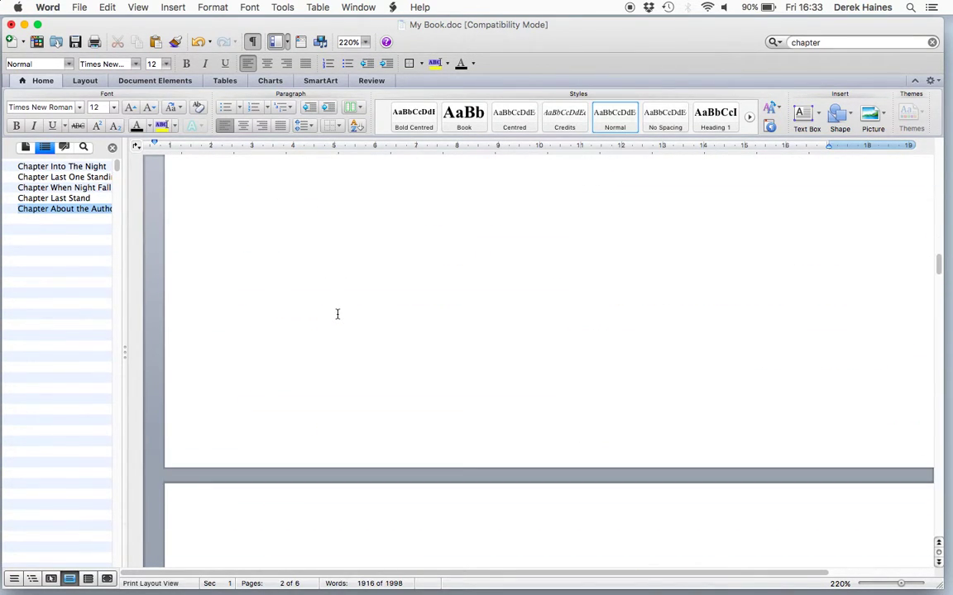
left_click(63, 177)
scroll(346, 256, "up", 5)
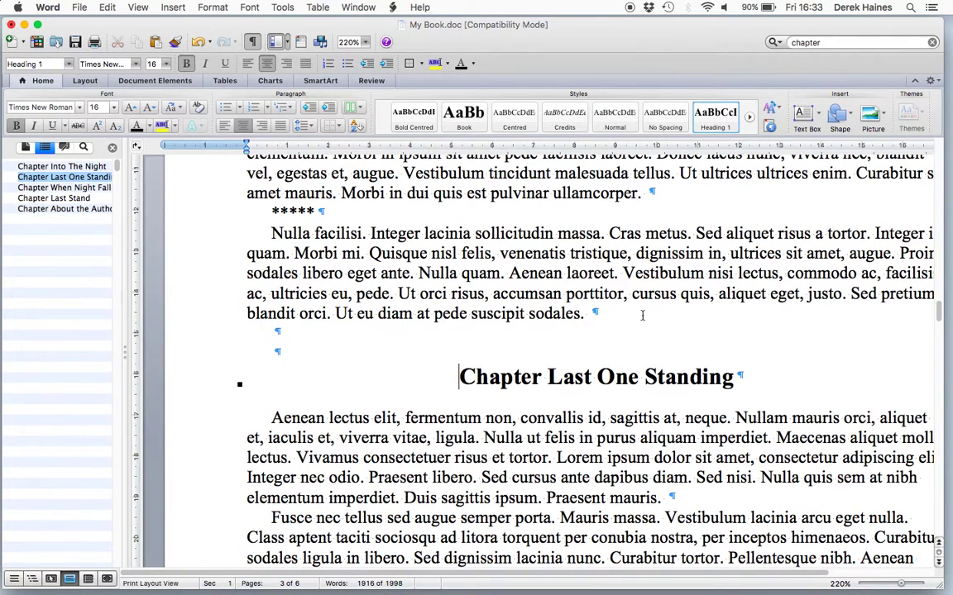
left_click(256, 374)
left_click(171, 8)
mouse_move(160, 25)
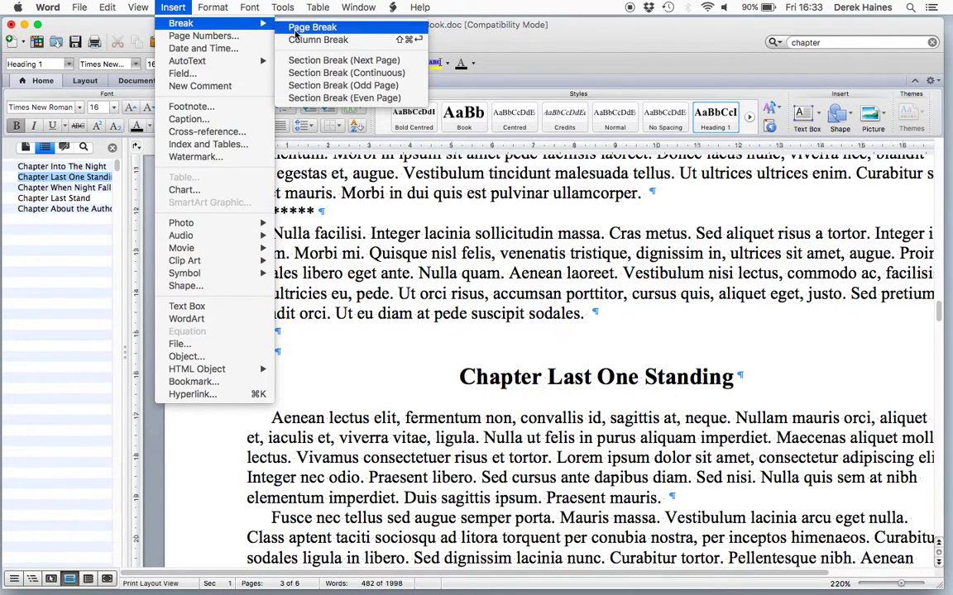
left_click(285, 27)
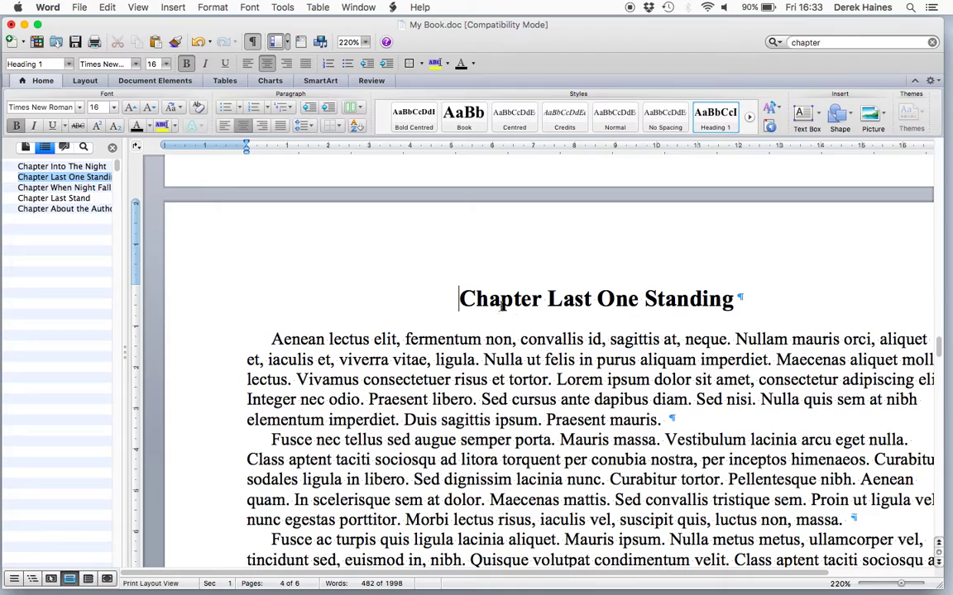
Insert page breaks before Chapter When Night Falls and Chapter Last Stand
scroll(311, 293, "down", 15)
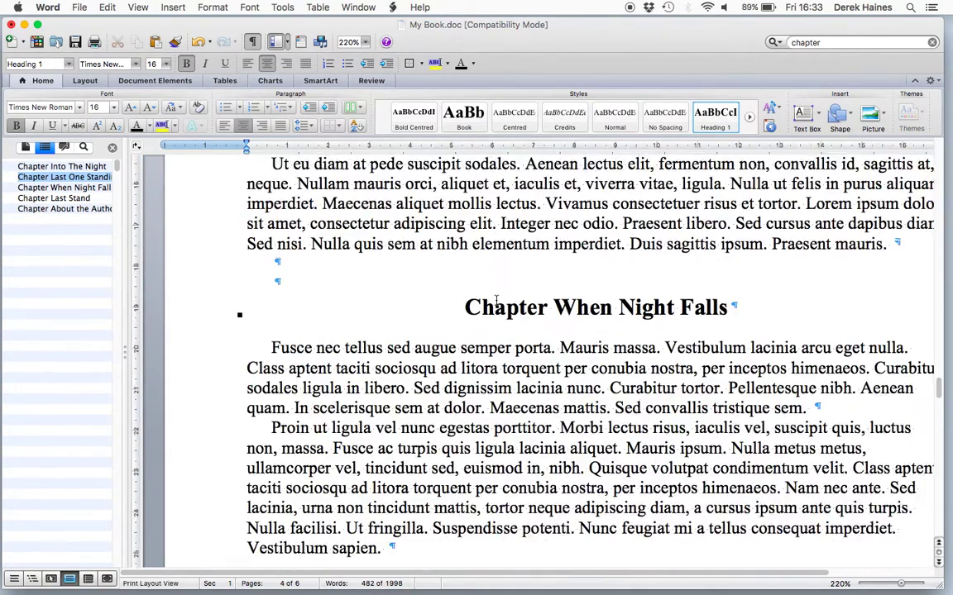
left_click(445, 273)
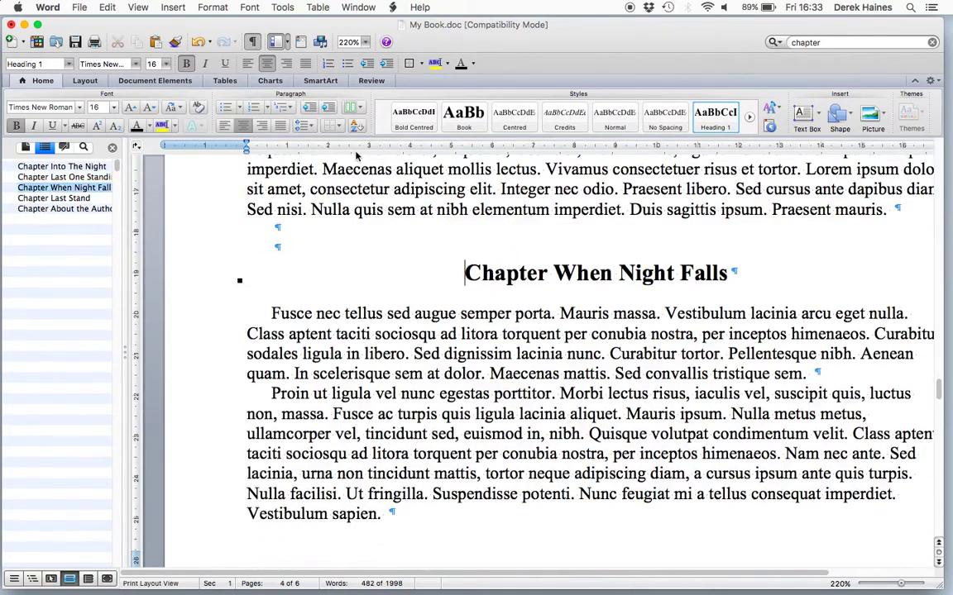
left_click(171, 8)
mouse_move(179, 22)
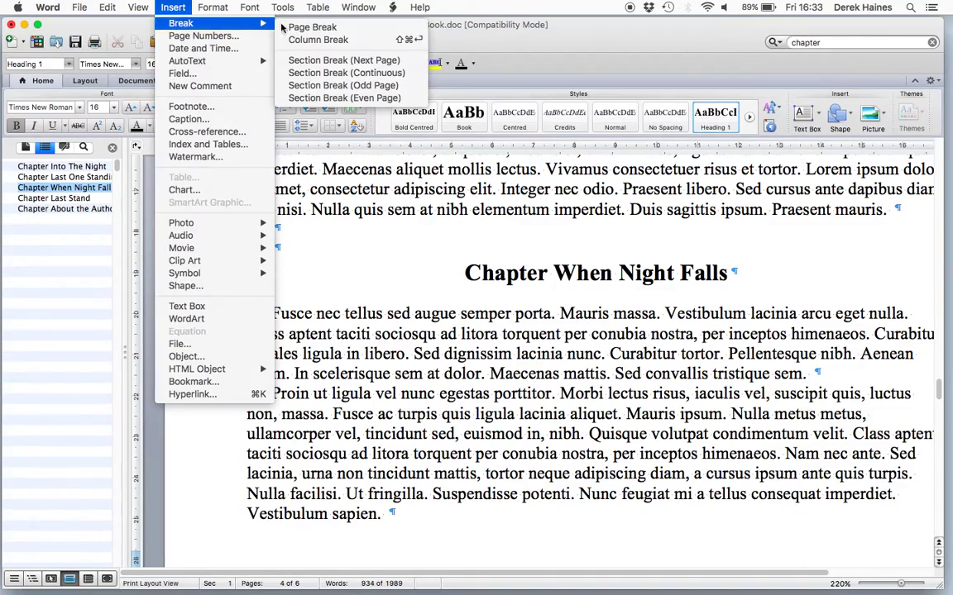
left_click(290, 23)
scroll(454, 236, "down", 10)
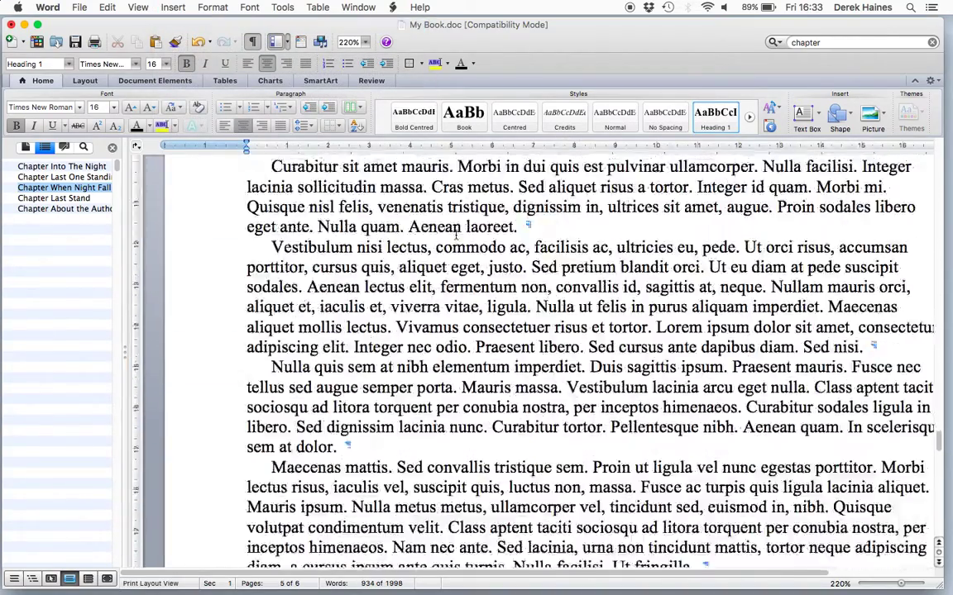
left_click(486, 206)
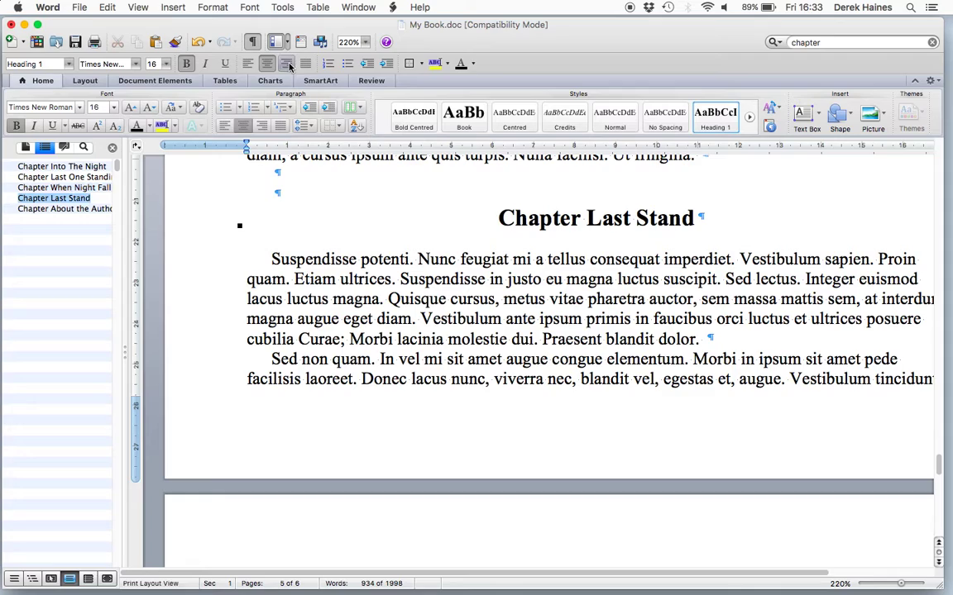
left_click(169, 9)
mouse_move(192, 25)
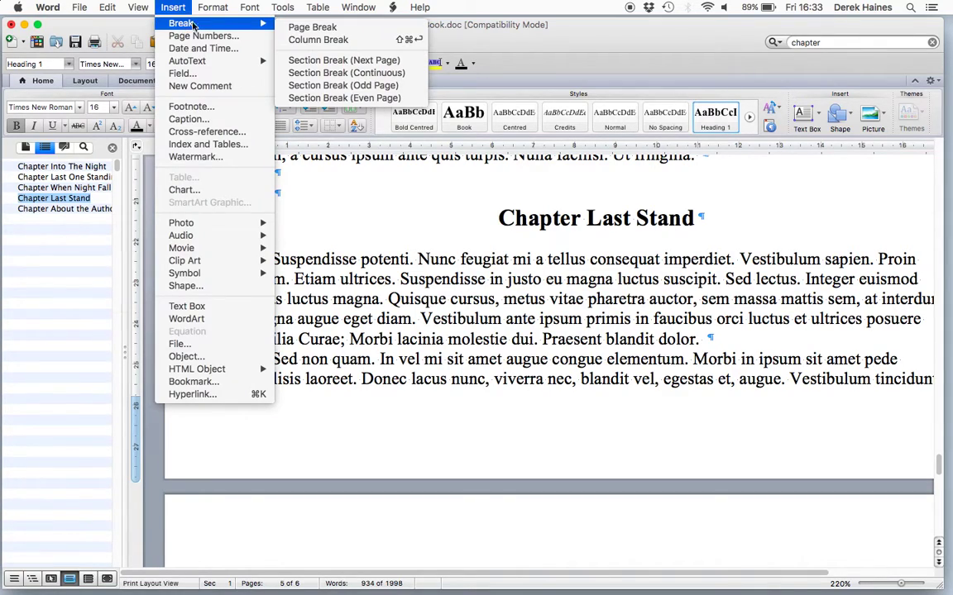
left_click(310, 26)
Insert a page break before Chapter About the Author
scroll(413, 256, "down", 10)
scroll(410, 253, "down", 5)
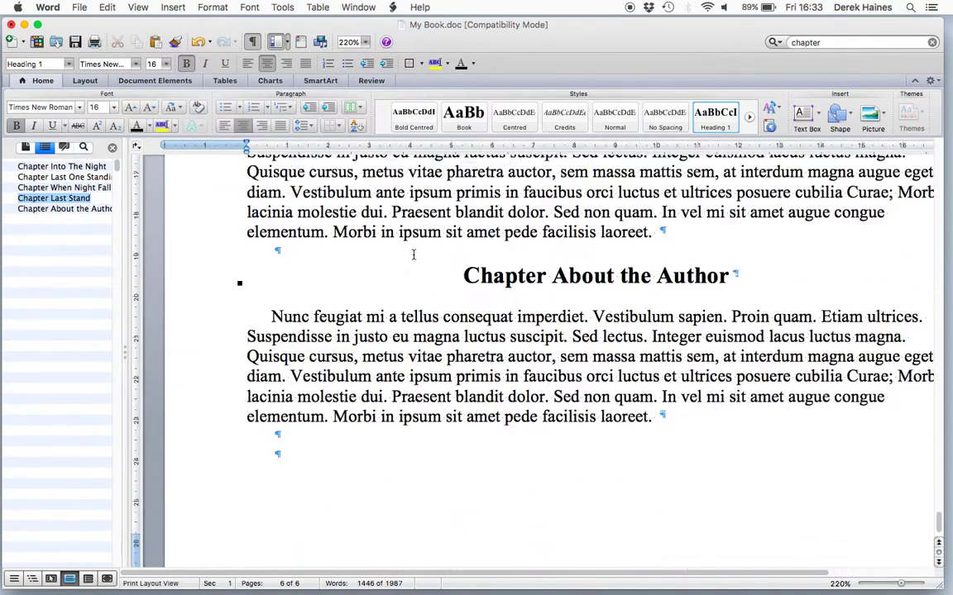
left_click(444, 250)
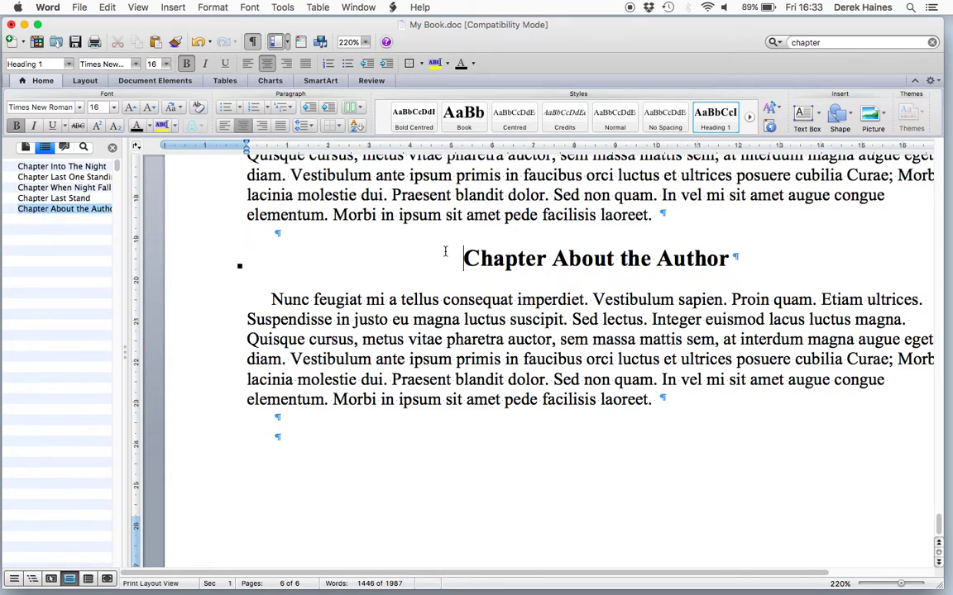
left_click(174, 8)
mouse_move(183, 24)
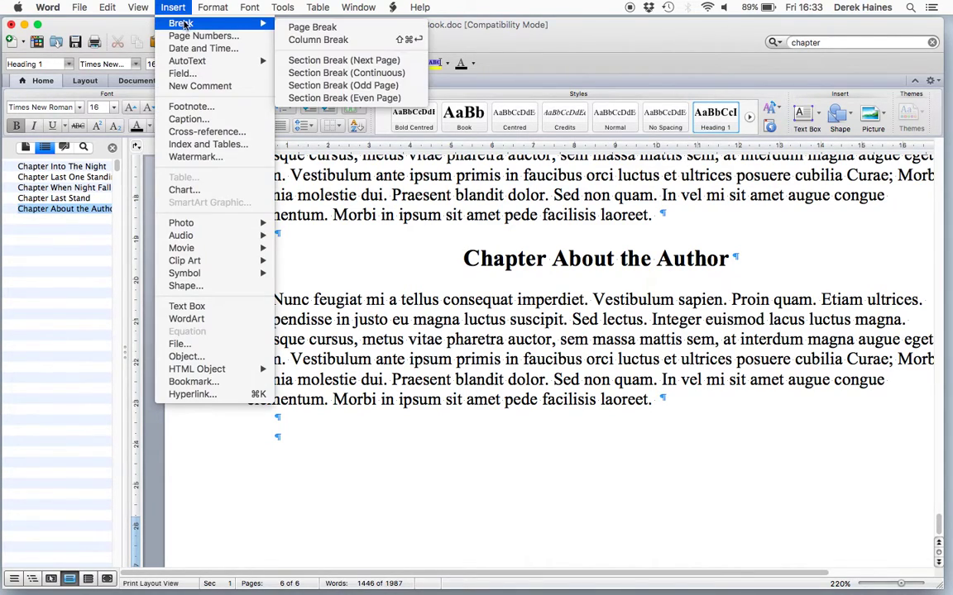
left_click(313, 26)
scroll(390, 188, "up", 5)
scroll(390, 189, "up", 10)
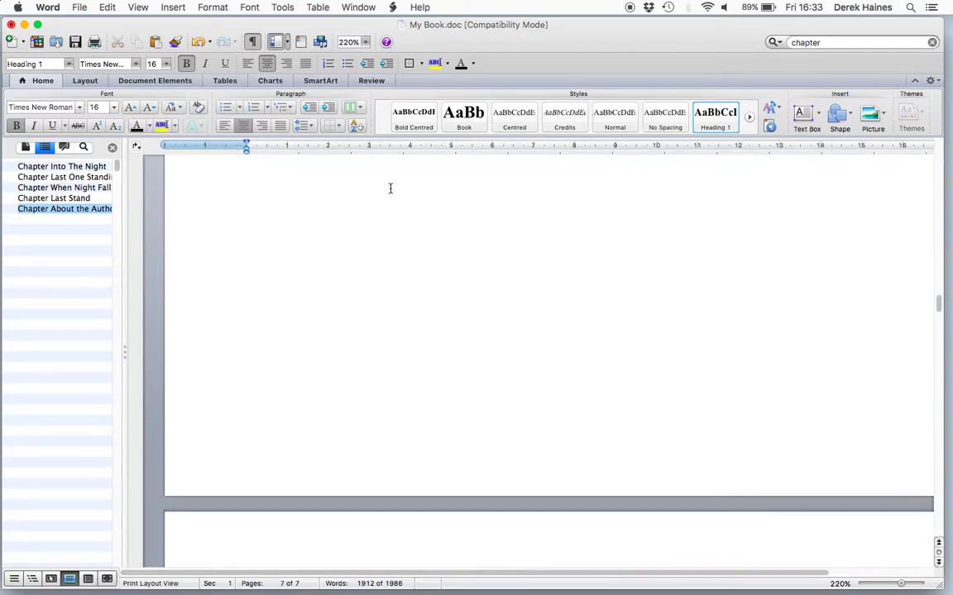
Delete 'Chapter' from the Into The Night and Last One Standing headings
scroll(390, 189, "down", 3)
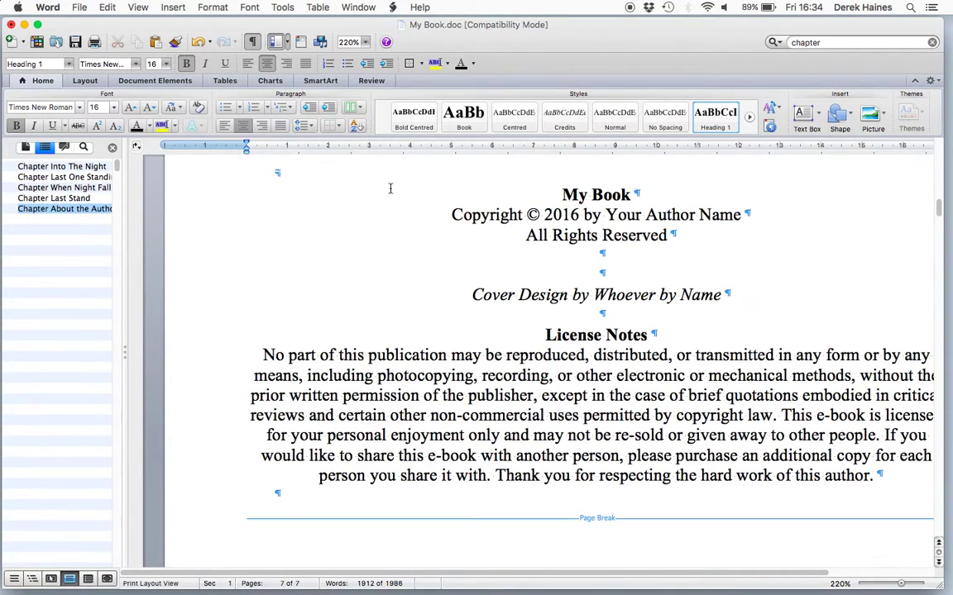
left_click(39, 168)
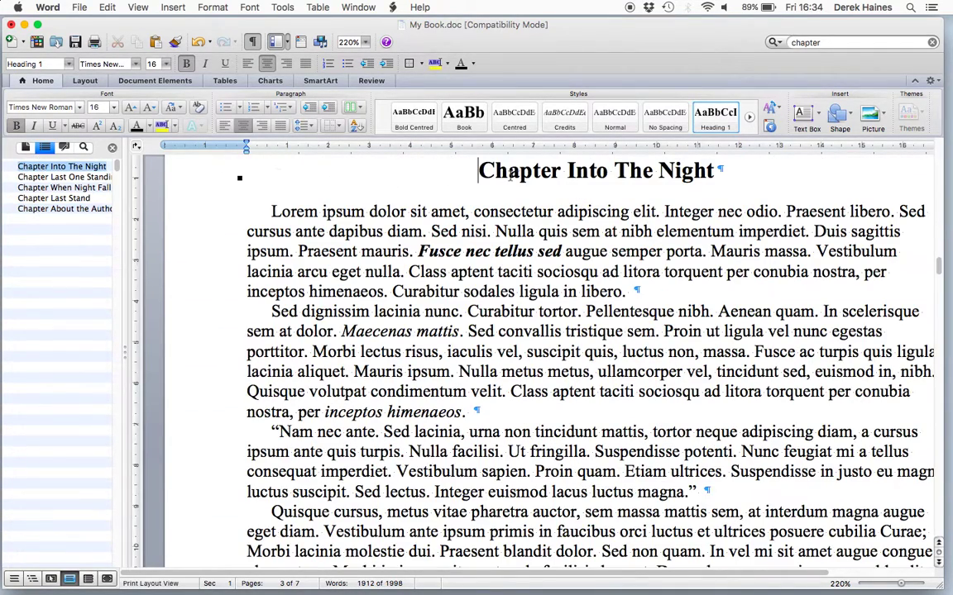
double_click(526, 174)
key("BackSpace")
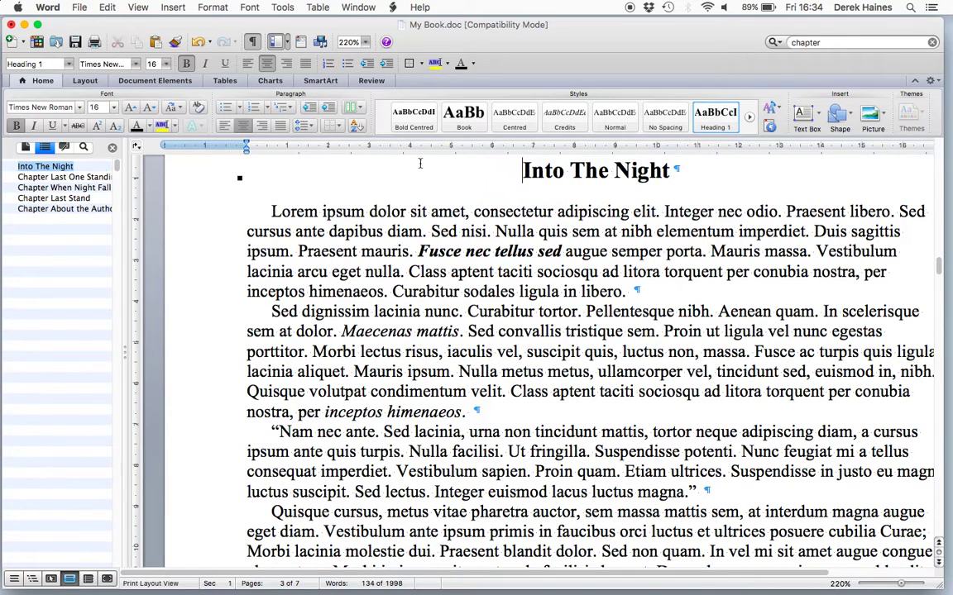
key("super+Page_Down")
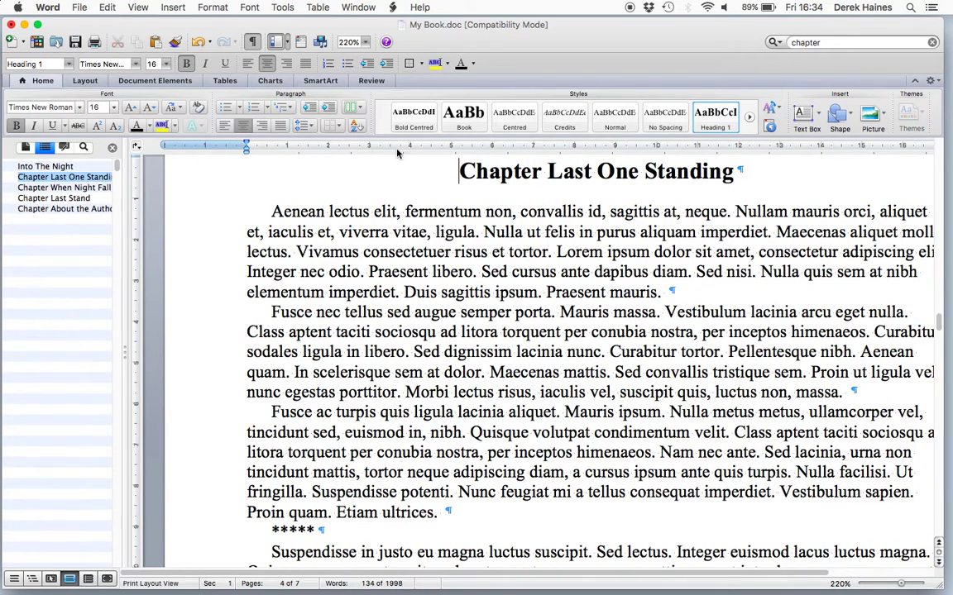
double_click(468, 165)
key("BackSpace")
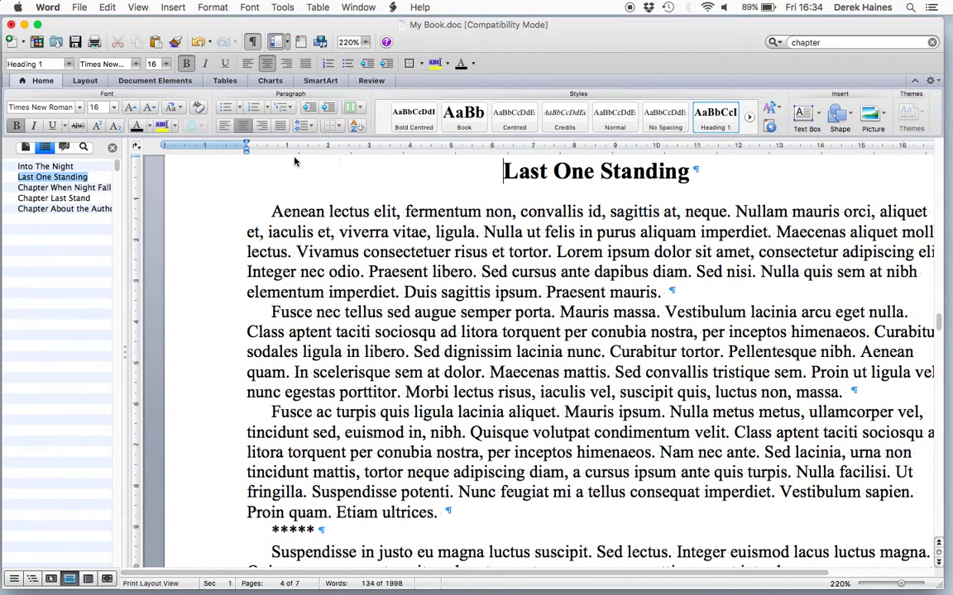
Delete 'Chapter' from the When Night Falls, Last Stand and About the Author headings
left_click(97, 188)
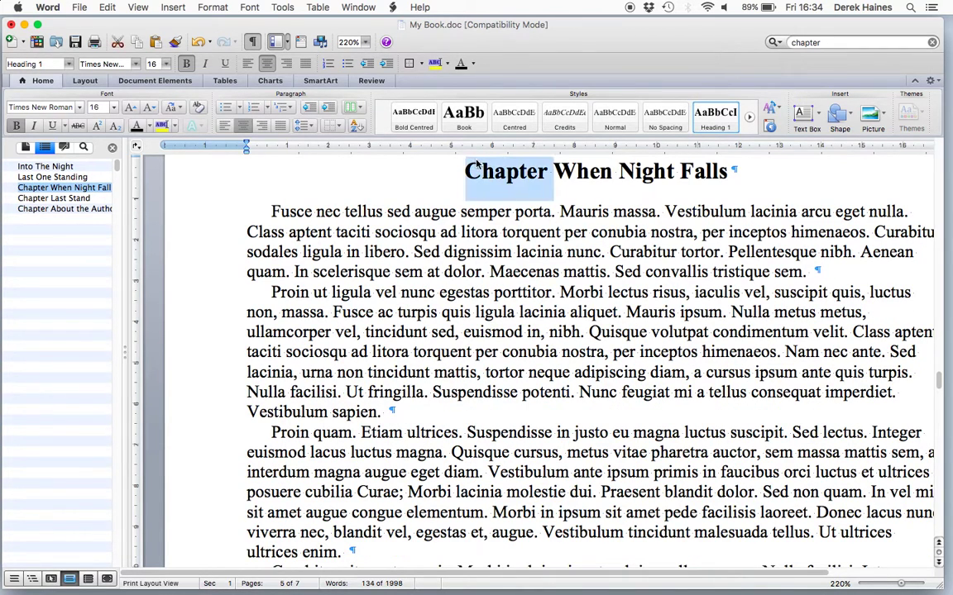
key("BackSpace")
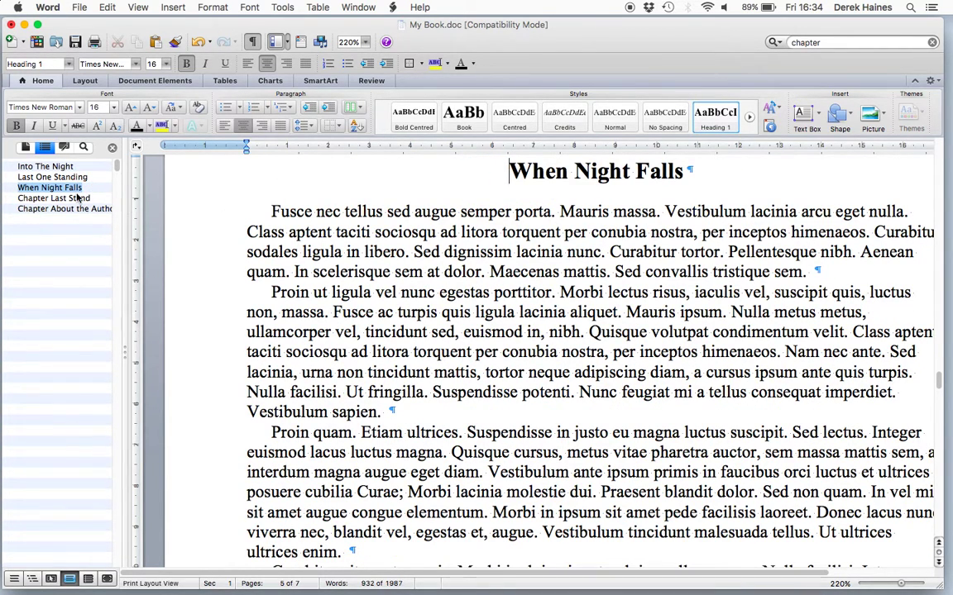
left_click(70, 199)
key("BackSpace")
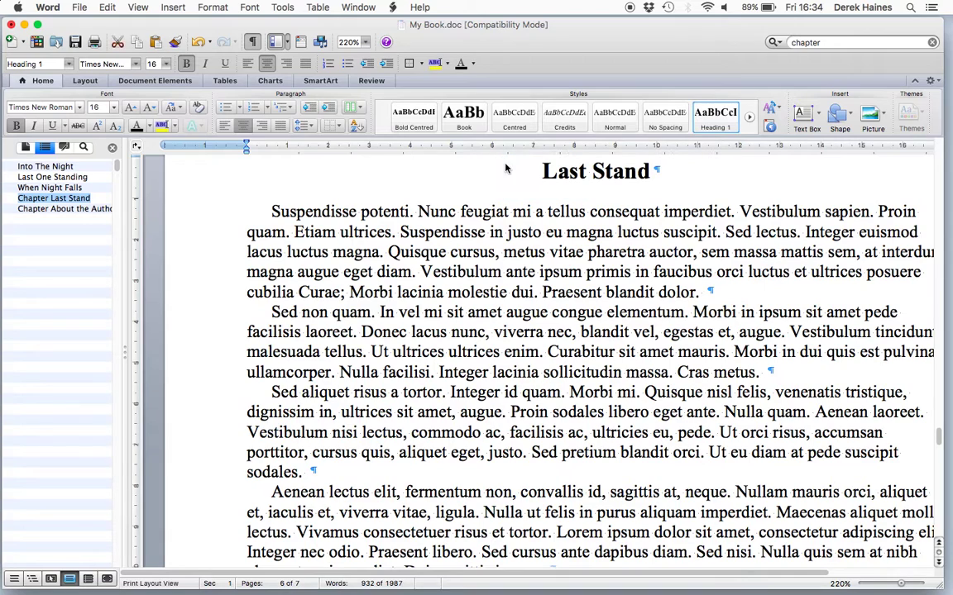
left_click(52, 209)
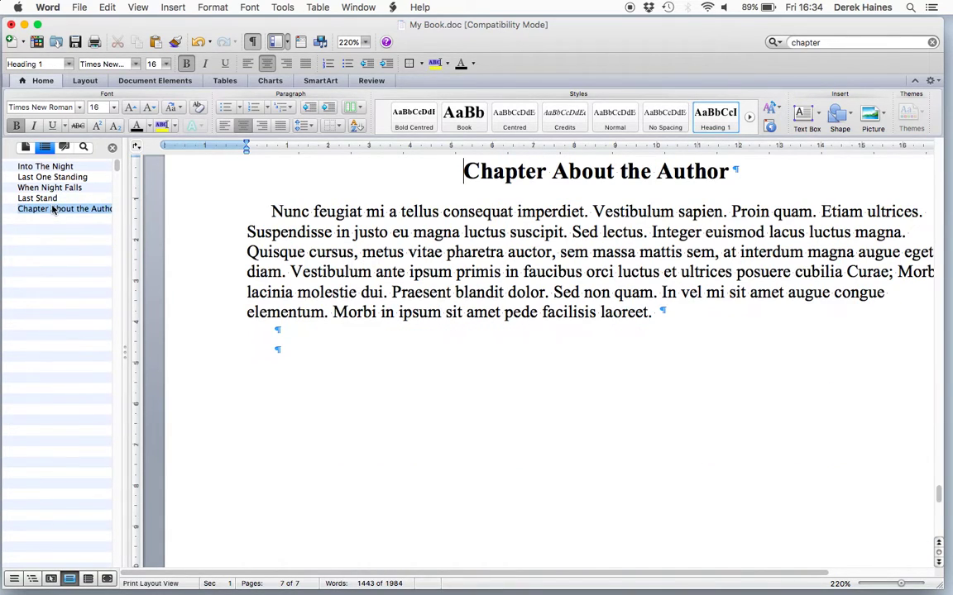
double_click(474, 180)
key("BackSpace")
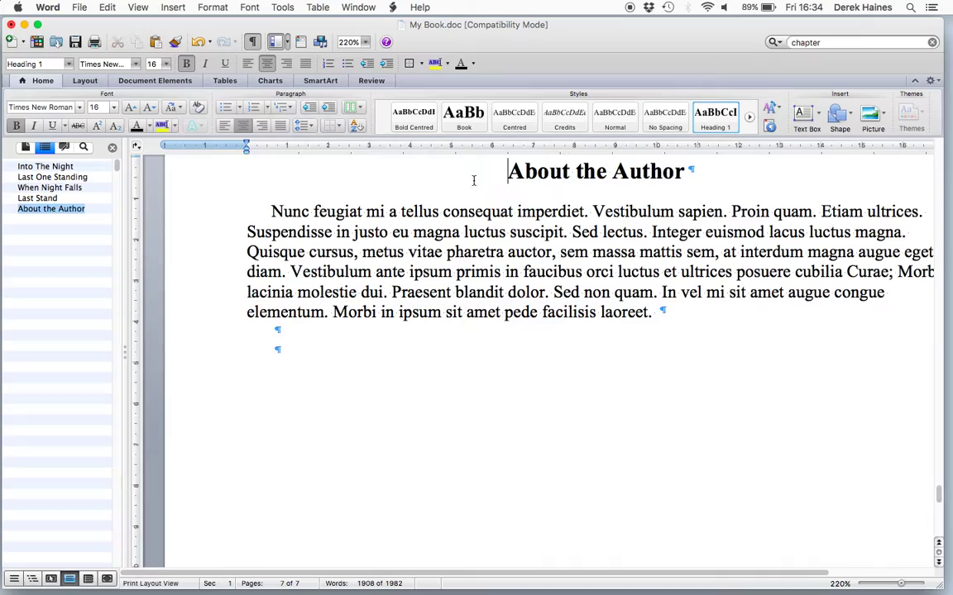
scroll(530, 283, "up", 15)
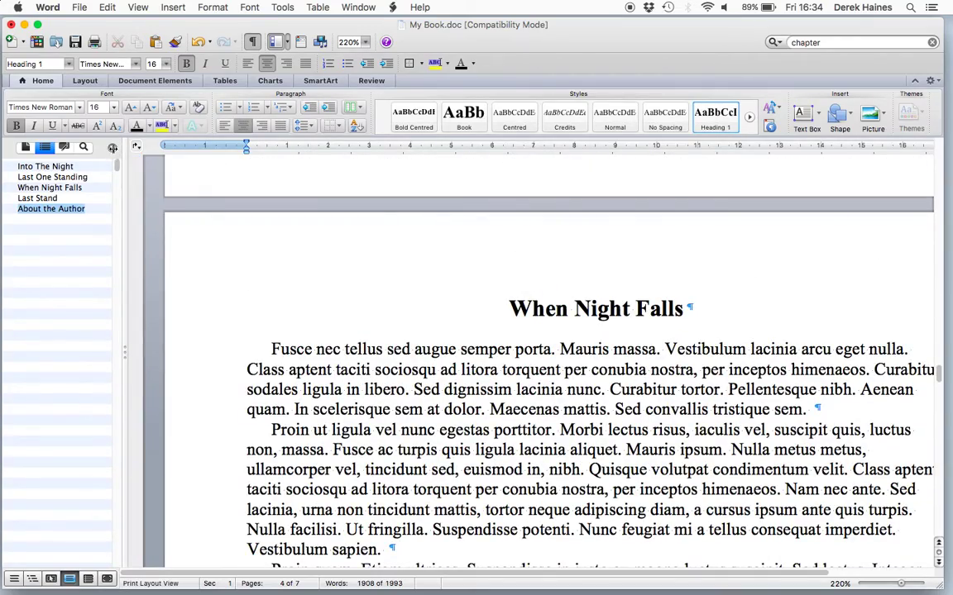
Close the Navigation Pane and review the chapters, ending on the My Book Title page
left_click(112, 147)
scroll(412, 286, "up", 15)
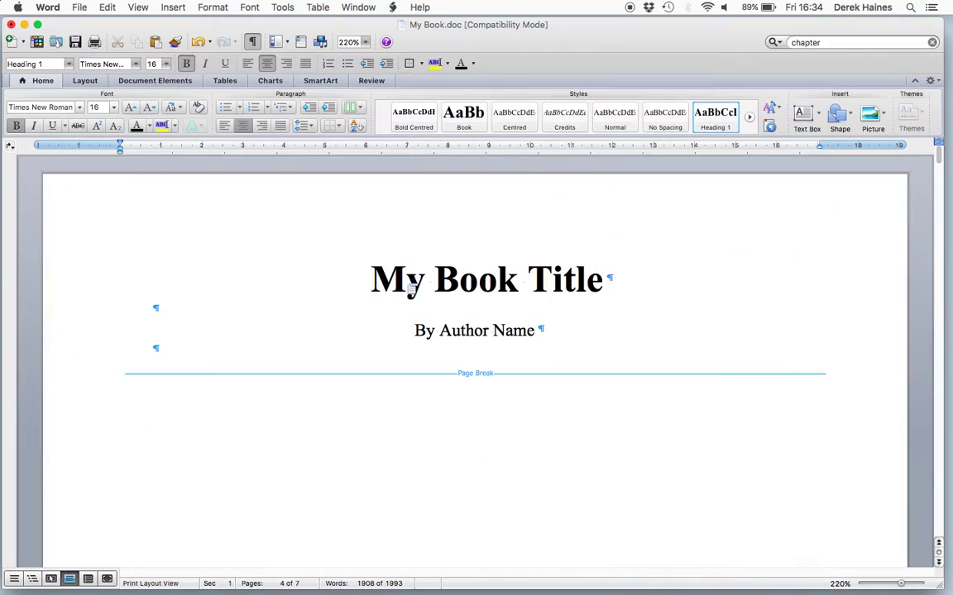
scroll(412, 288, "down", 20)
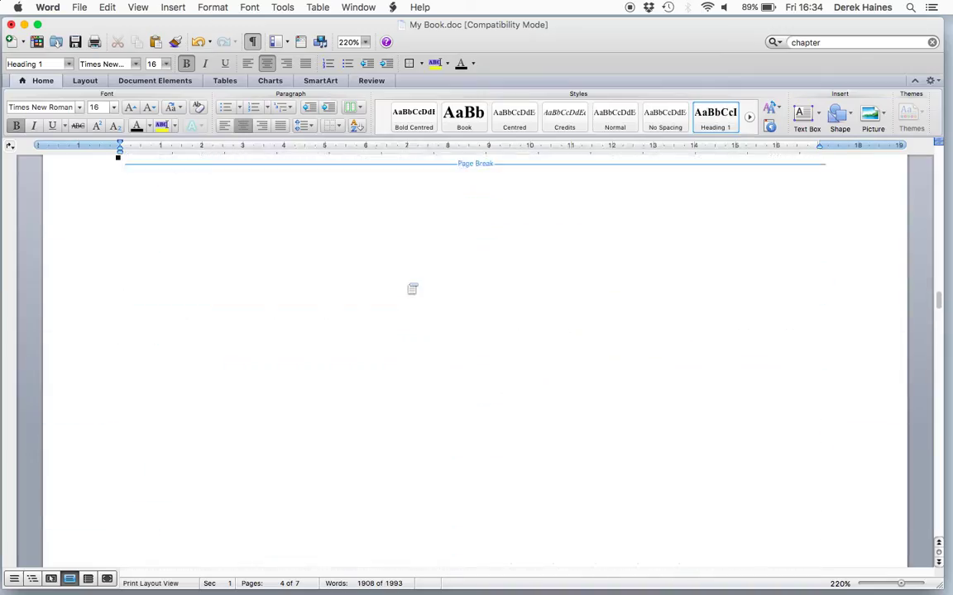
scroll(412, 288, "down", 20)
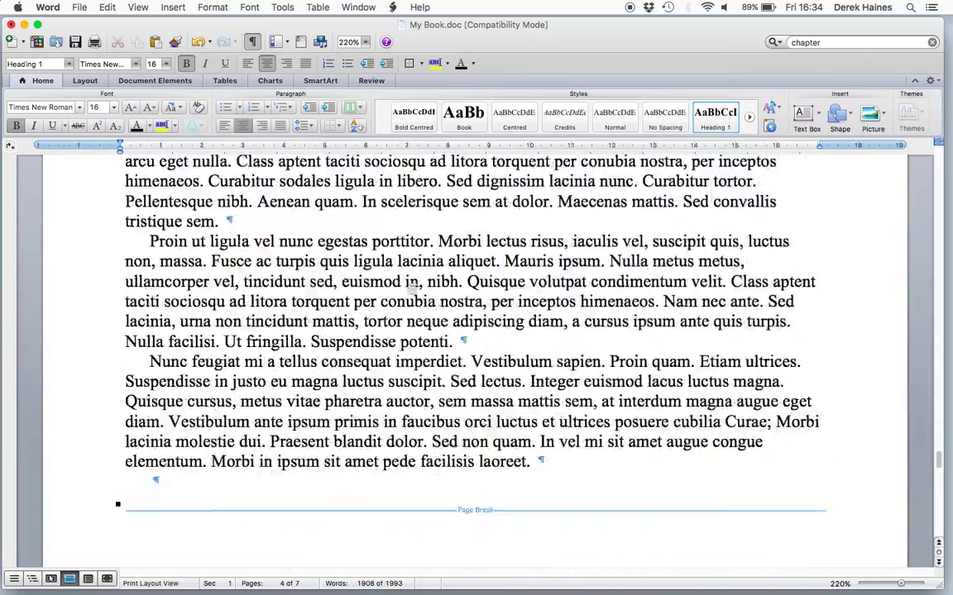
scroll(412, 289, "down", 20)
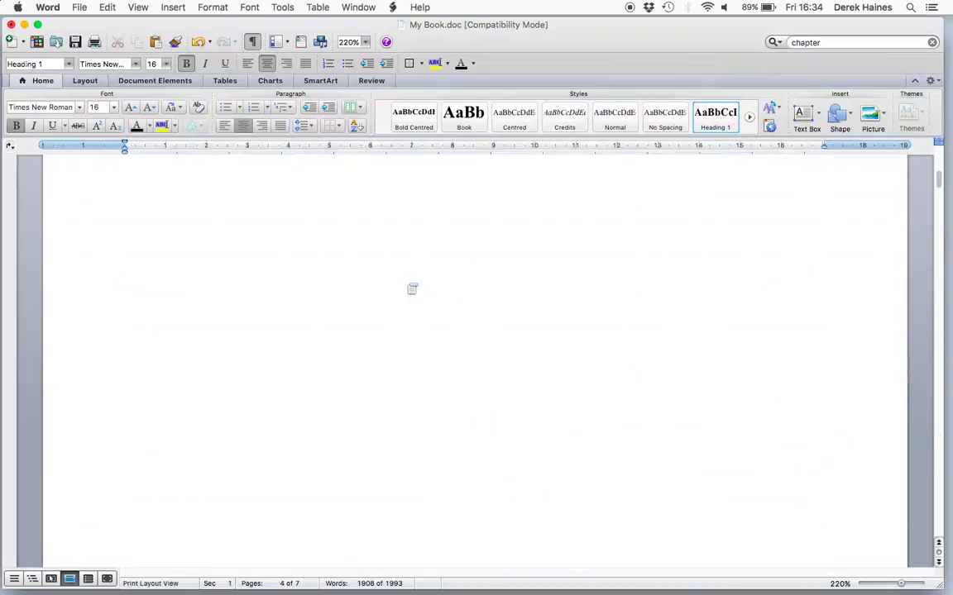
scroll(412, 288, "up", 15)
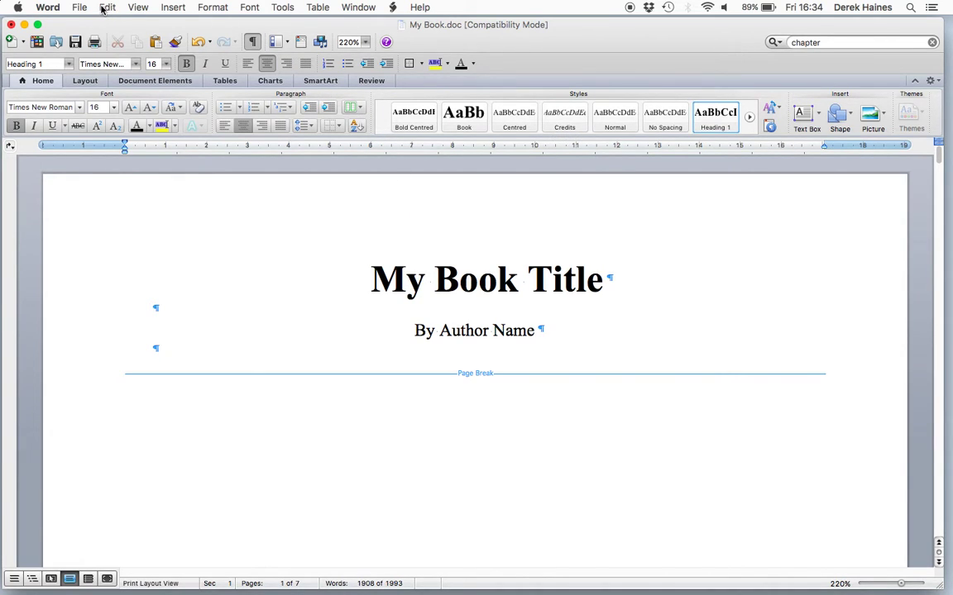
Save the manuscript as My Book.docx in Word Document format, accepting the Open XML prompt
left_click(69, 11)
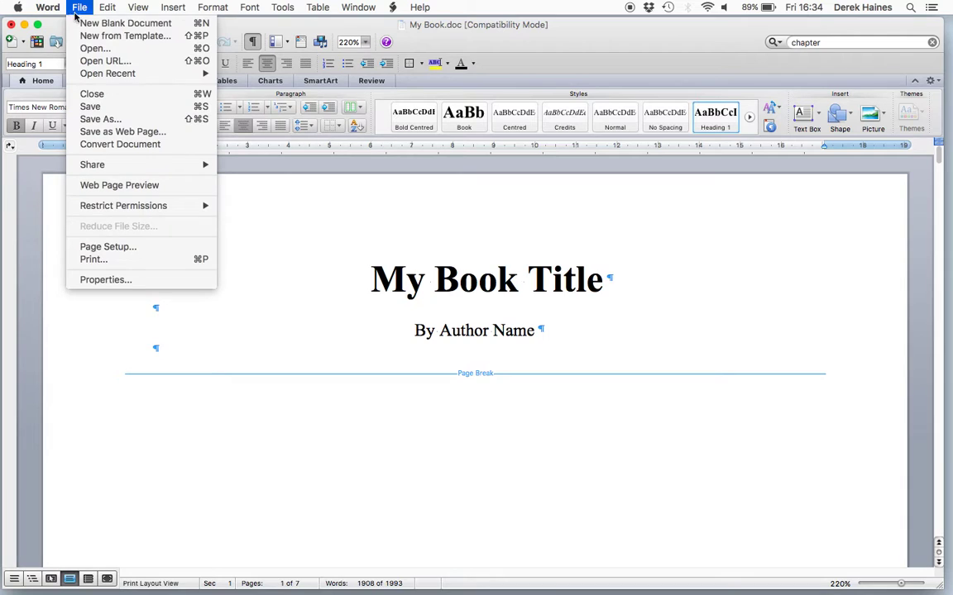
left_click(103, 119)
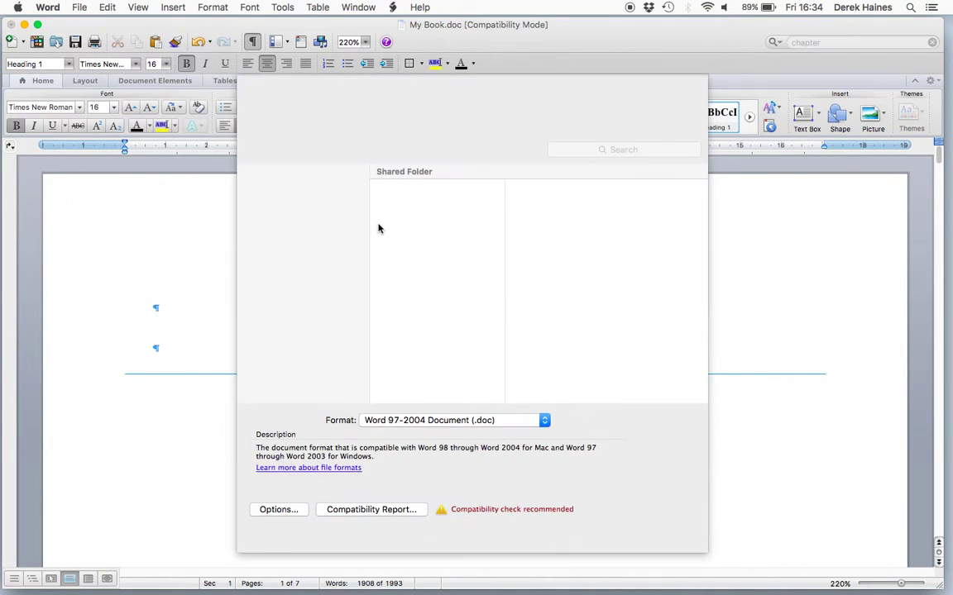
left_click(519, 419)
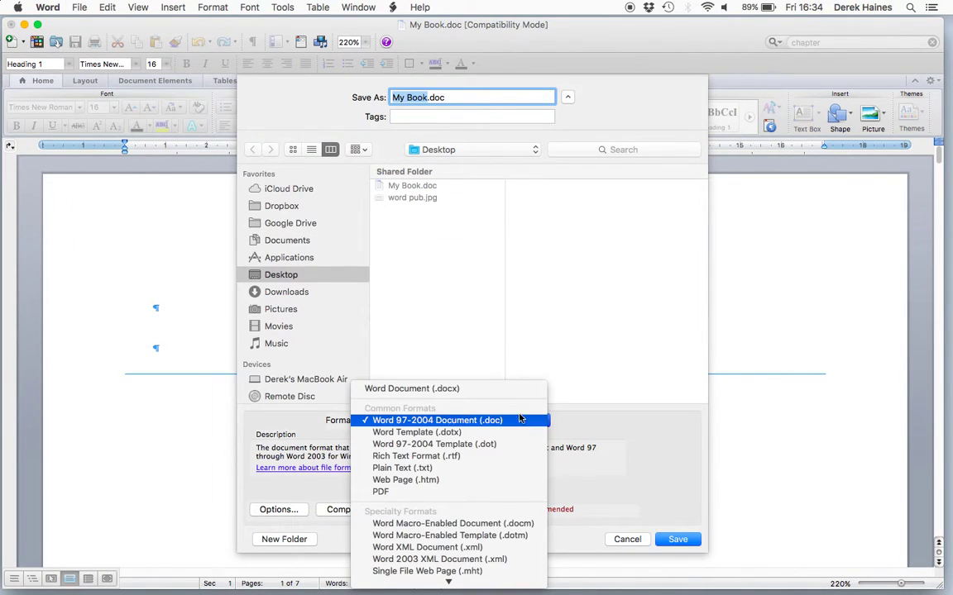
left_click(453, 388)
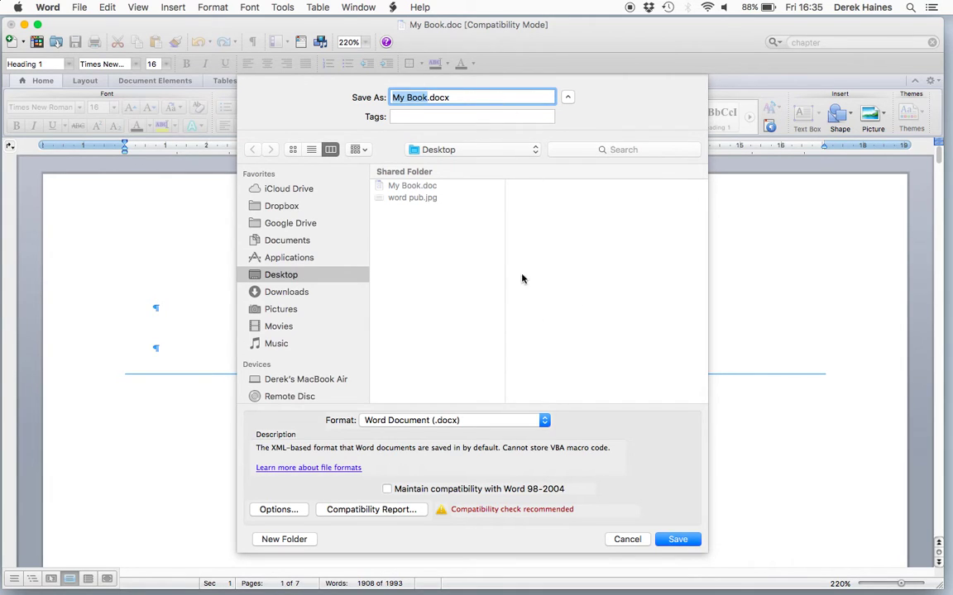
left_click(676, 540)
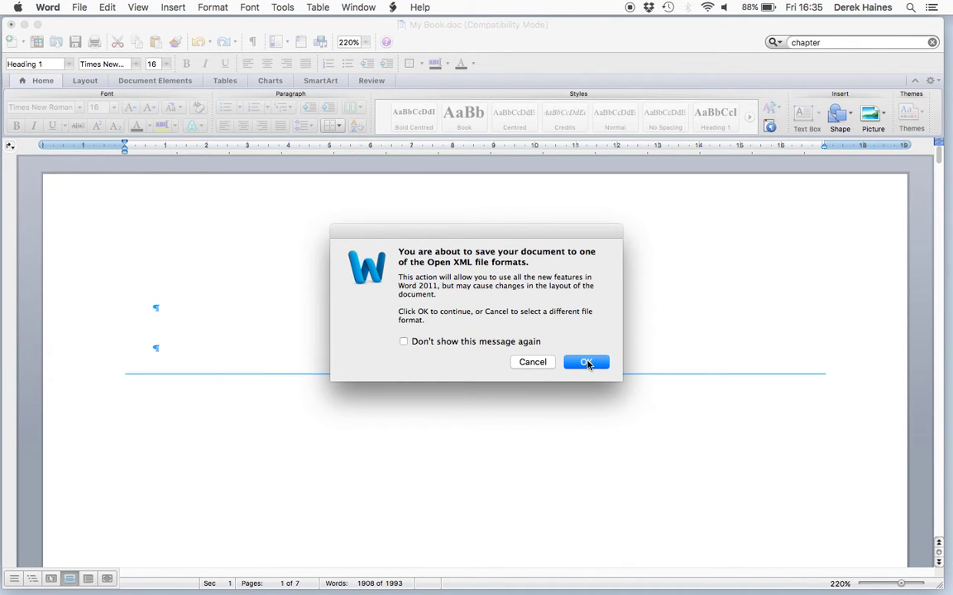
left_click(587, 363)
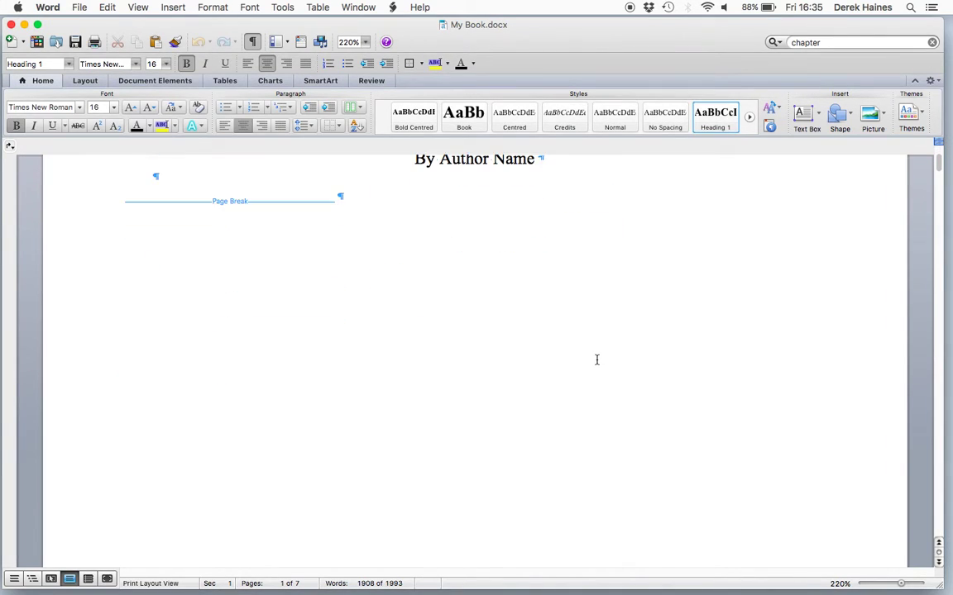
Turn off Show/Hide ¶ and review the clean pages from the title page down
left_click(252, 42)
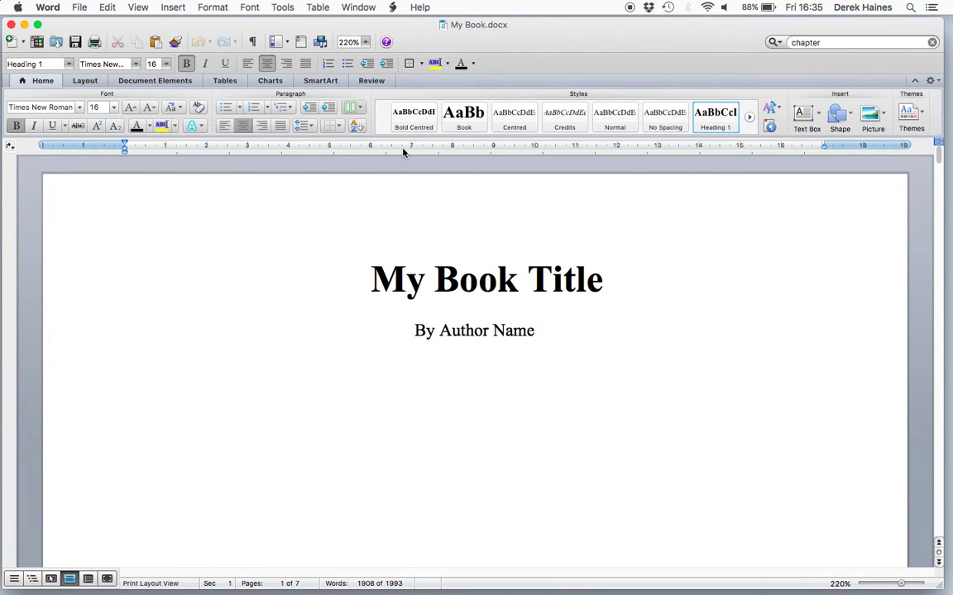
scroll(484, 227, "down", 10)
scroll(484, 227, "down", 10)
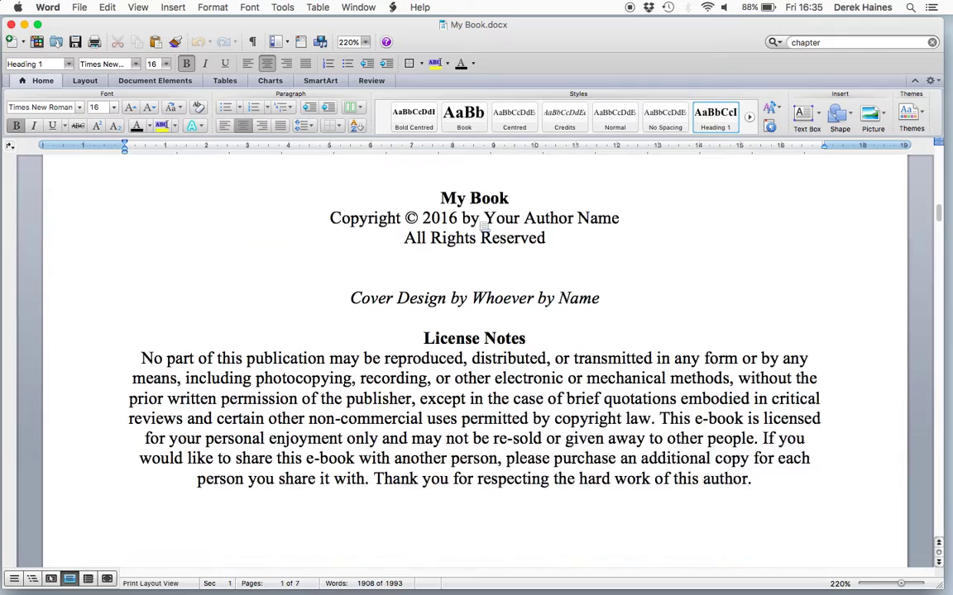
scroll(478, 221, "down", 15)
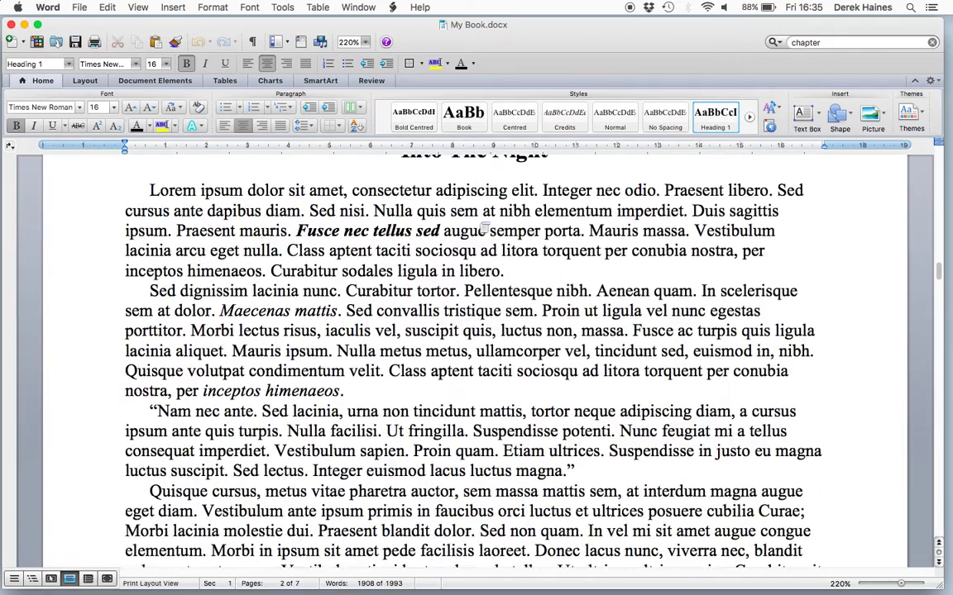